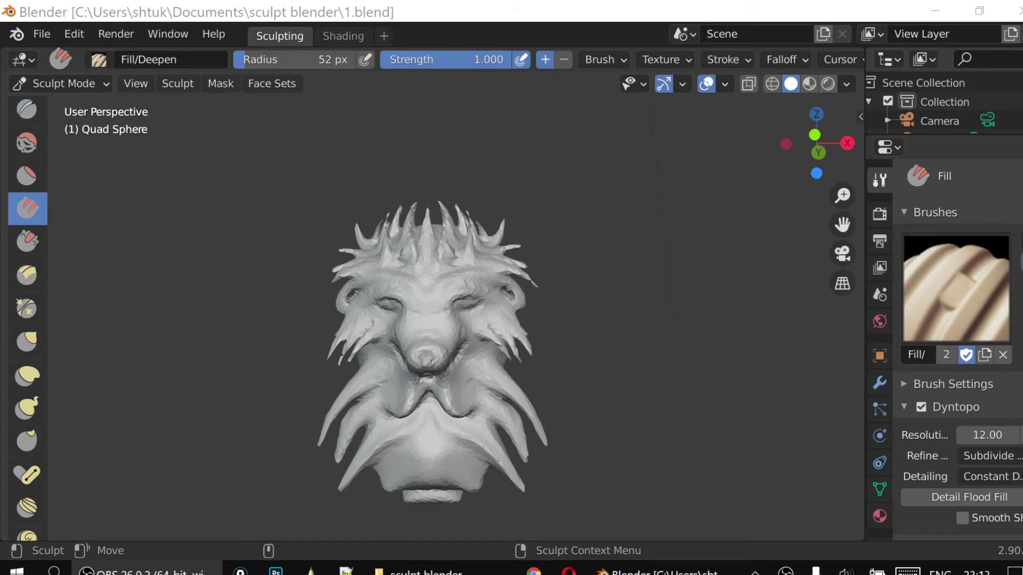
Orbit the finished spiky head through side, three-quarter and profile views back to the front
mouse_move(845, 141)
mouse_down()
mouse_move(823, 146)
mouse_move(820, 160)
mouse_up()
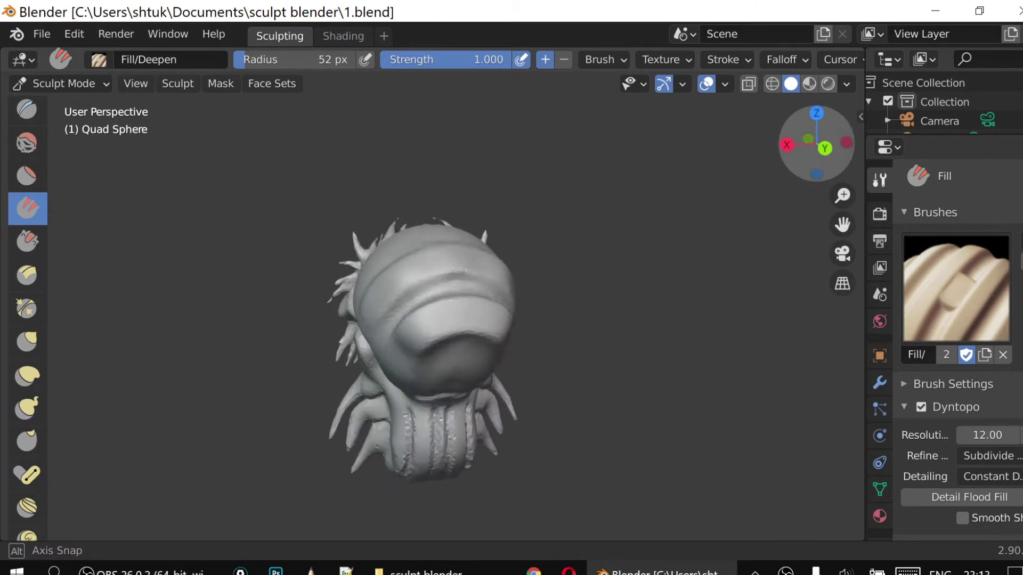
drag(821, 160, 816, 143)
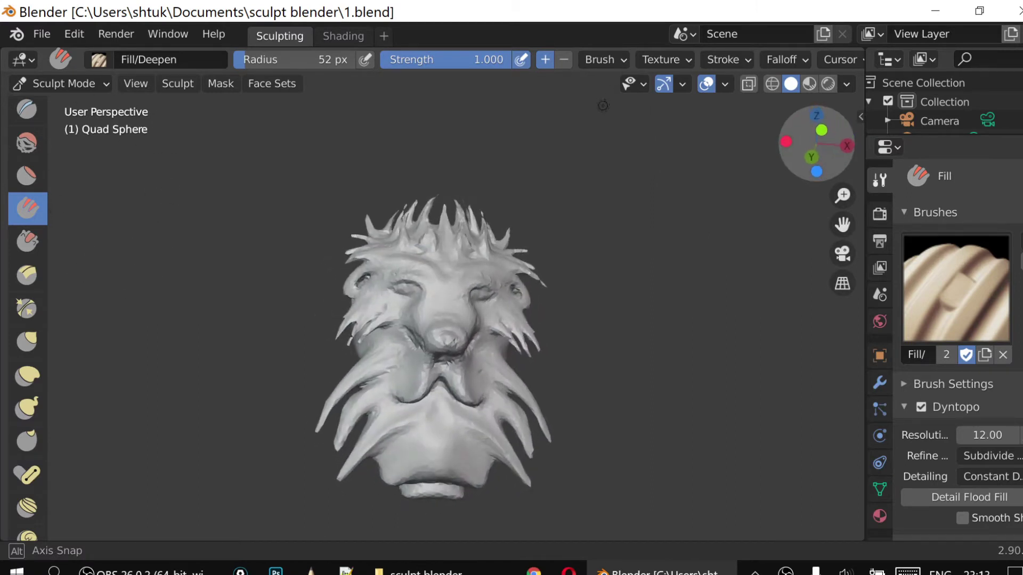
drag(602, 105, 551, 116)
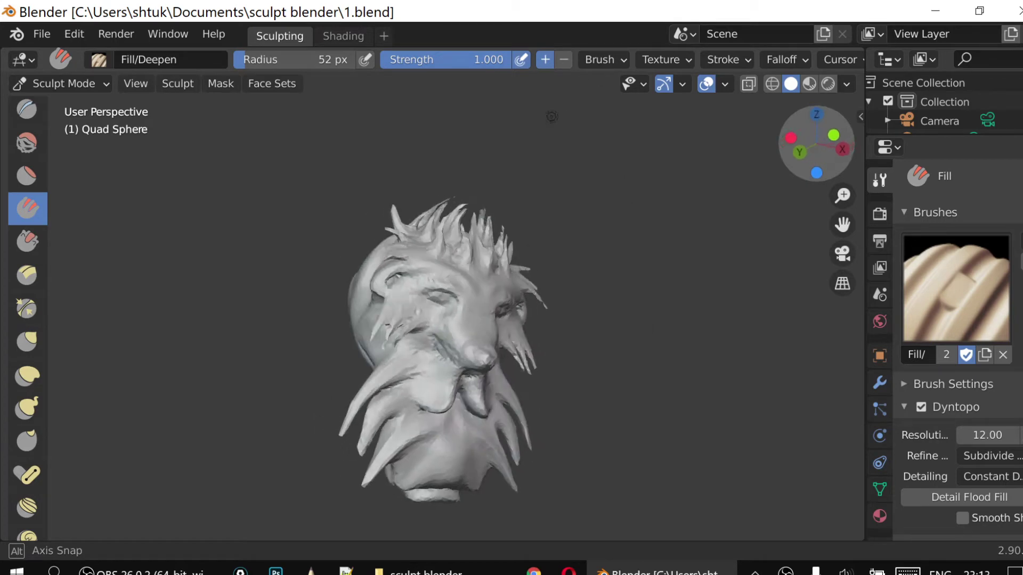
mouse_move(551, 117)
middle_down()
mouse_move(450, 154)
mouse_move(373, 155)
middle_up()
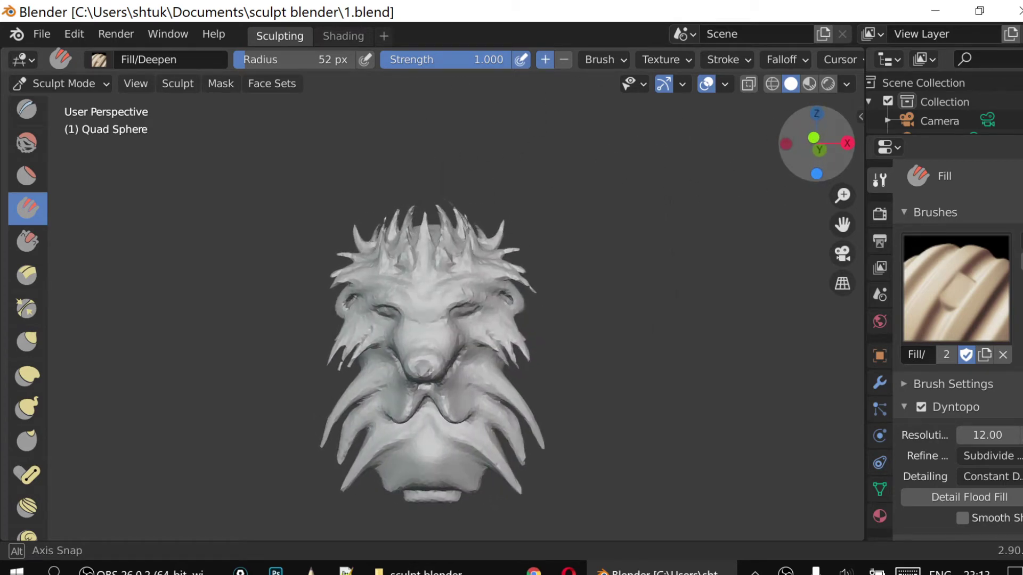
drag(816, 144, 831, 160)
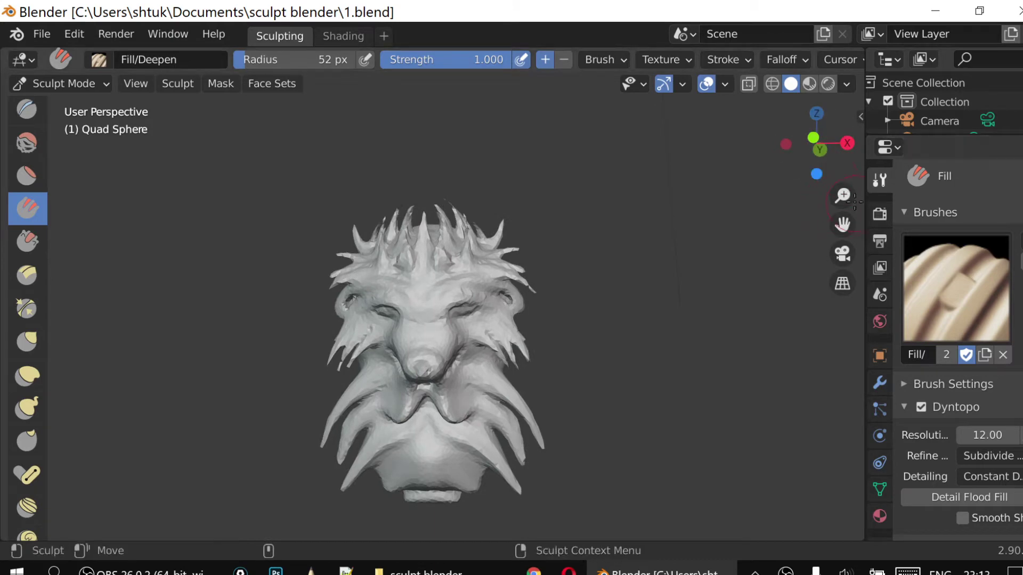
Zoom in close on the creature's face
drag(852, 201, 852, 202)
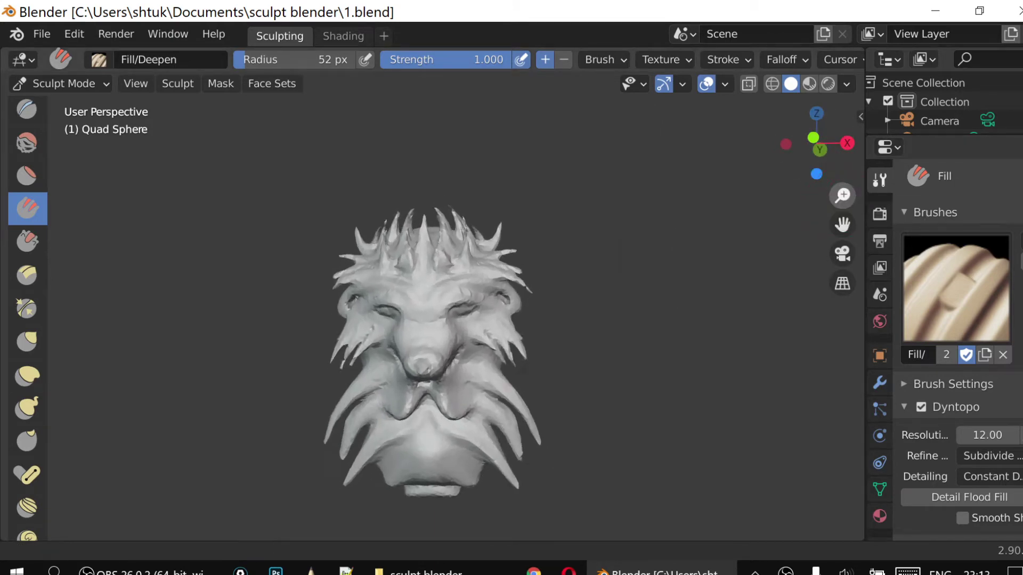
scroll(432, 319, up, 2)
scroll(432, 320, up, 2)
scroll(432, 320, up, 2)
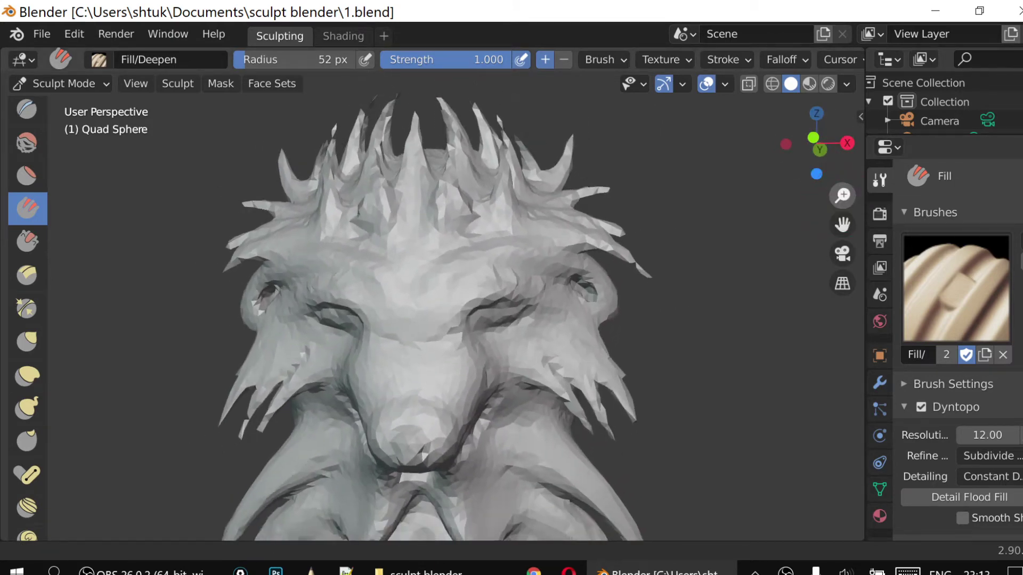
drag(842, 196, 842, 187)
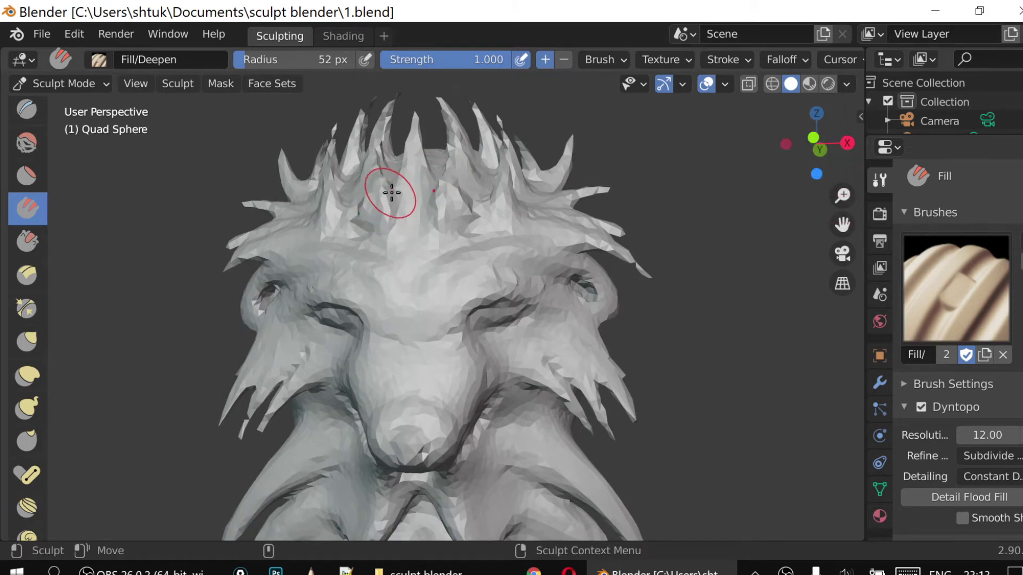
Browse the File > New options, then zoom out and orbit the head from above and side
click(43, 35)
click(45, 39)
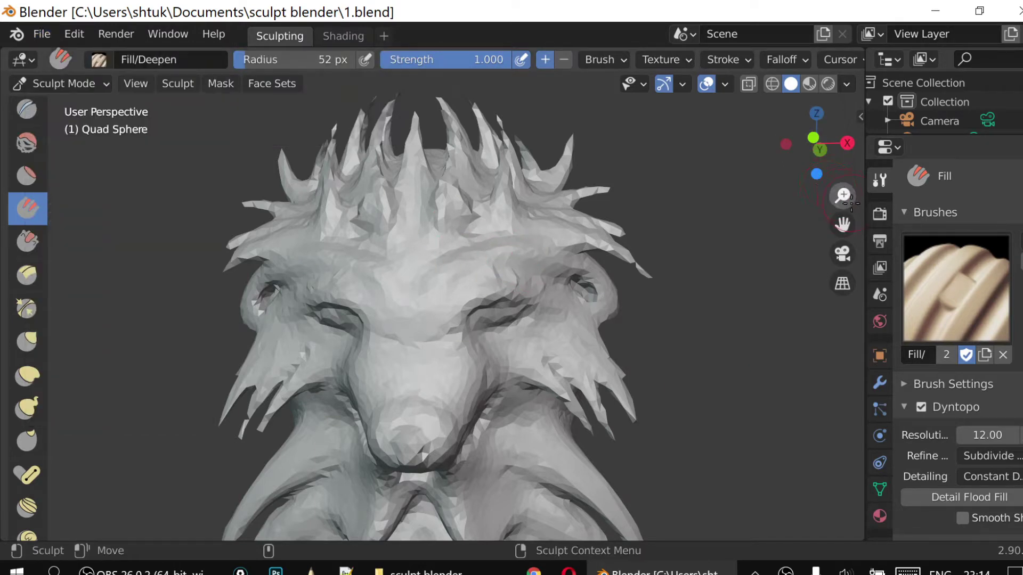
drag(842, 195, 843, 224)
drag(815, 143, 843, 219)
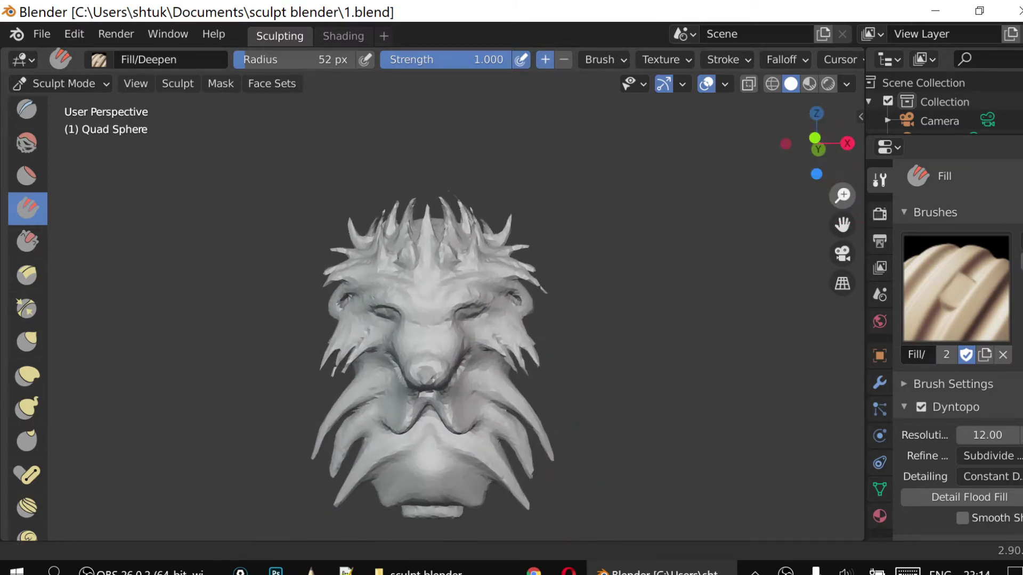
mouse_move(820, 149)
mouse_down()
mouse_move(735, 146)
mouse_move(265, 226)
mouse_move(264, 133)
mouse_move(256, 140)
mouse_up()
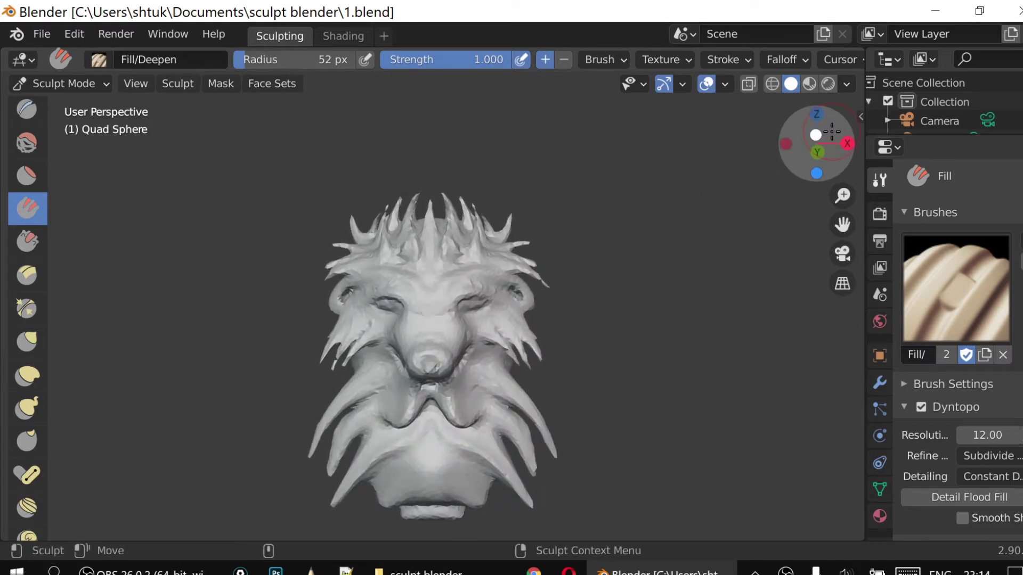
Create a new file from the File > New > Sculpting template
click(41, 33)
mouse_move(66, 55)
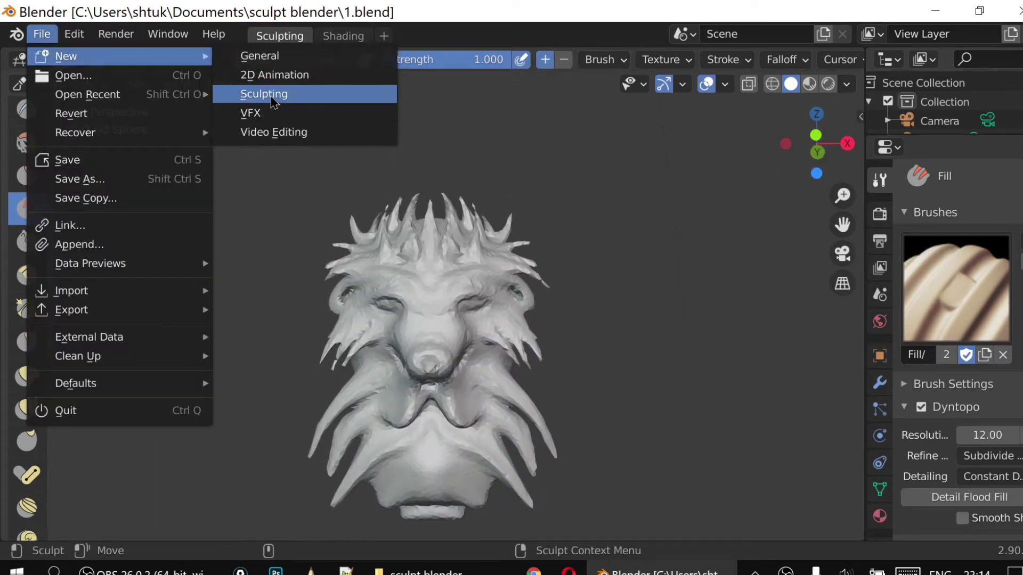
click(267, 94)
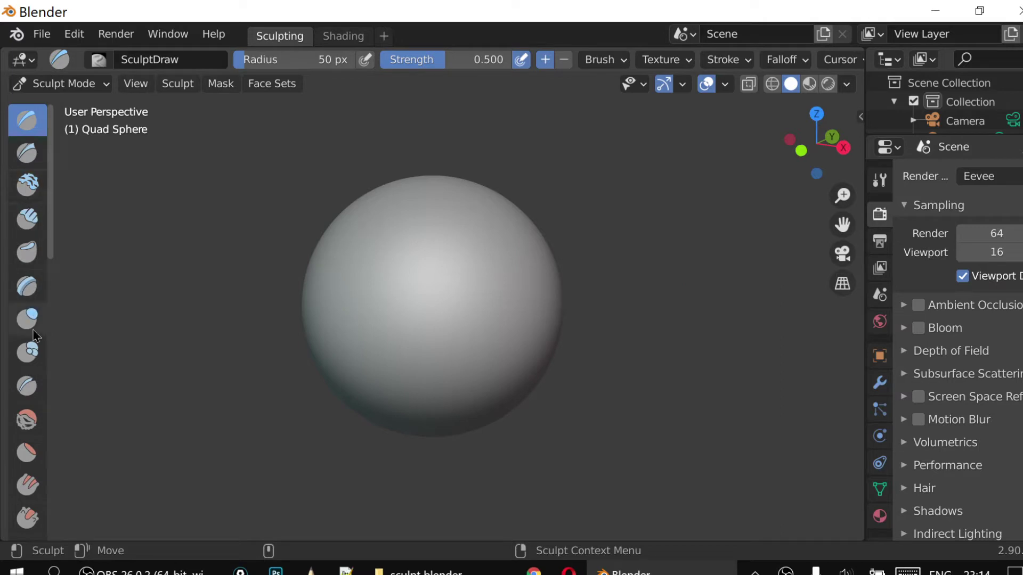
click(24, 162)
click(31, 193)
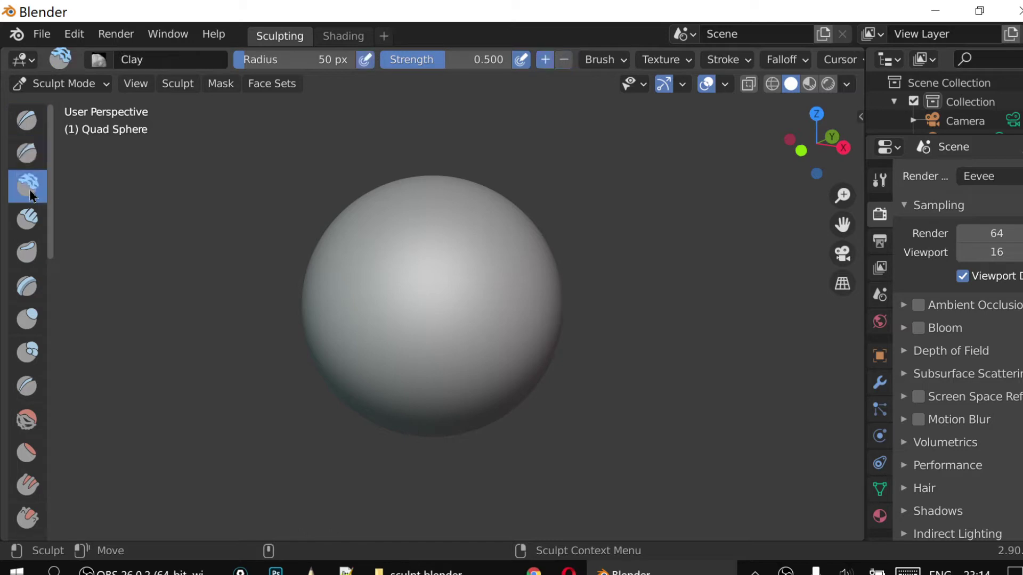
click(26, 218)
click(26, 252)
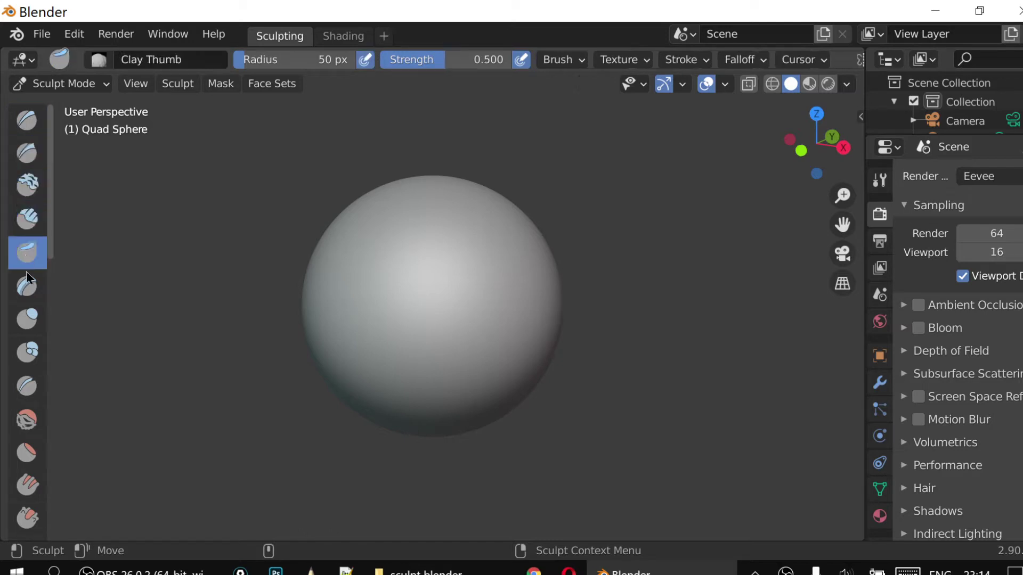
click(28, 290)
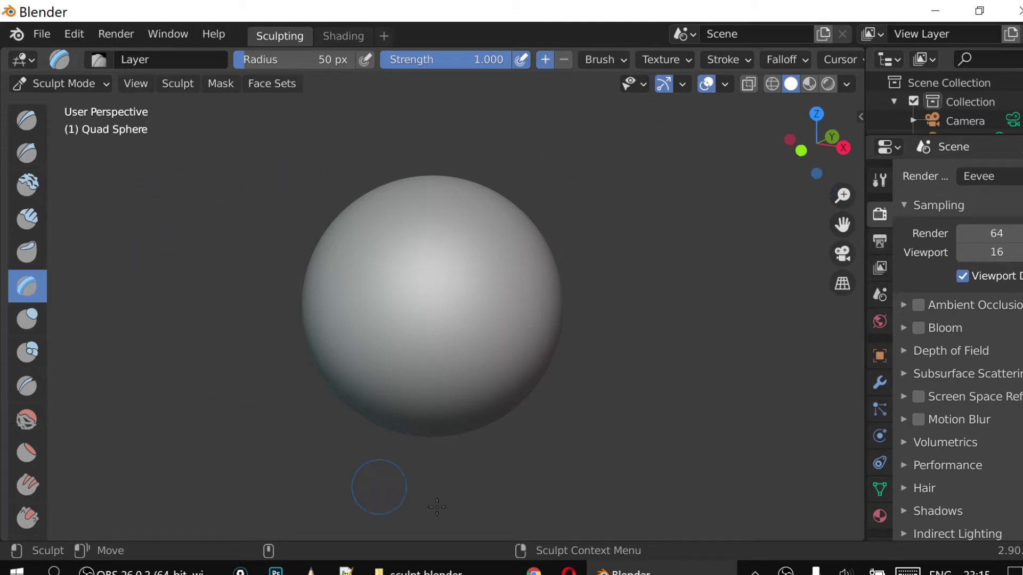
click(27, 128)
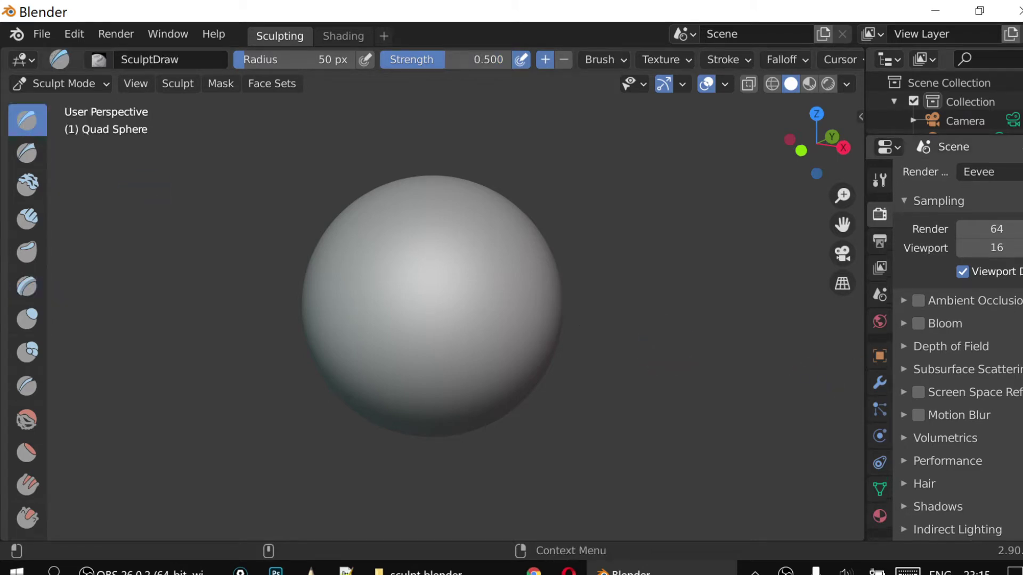
scroll(959, 347, down, 4)
scroll(959, 346, down, 1)
scroll(959, 346, up, 3)
scroll(988, 304, up, 1)
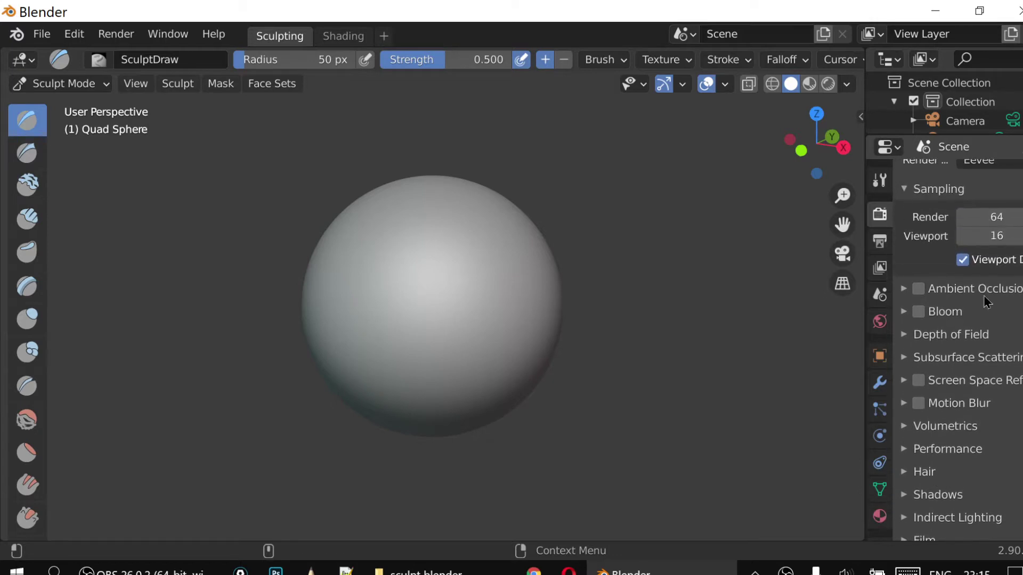
mouse_move(842, 195)
mouse_down()
mouse_move(842, 213)
mouse_move(832, 201)
mouse_up()
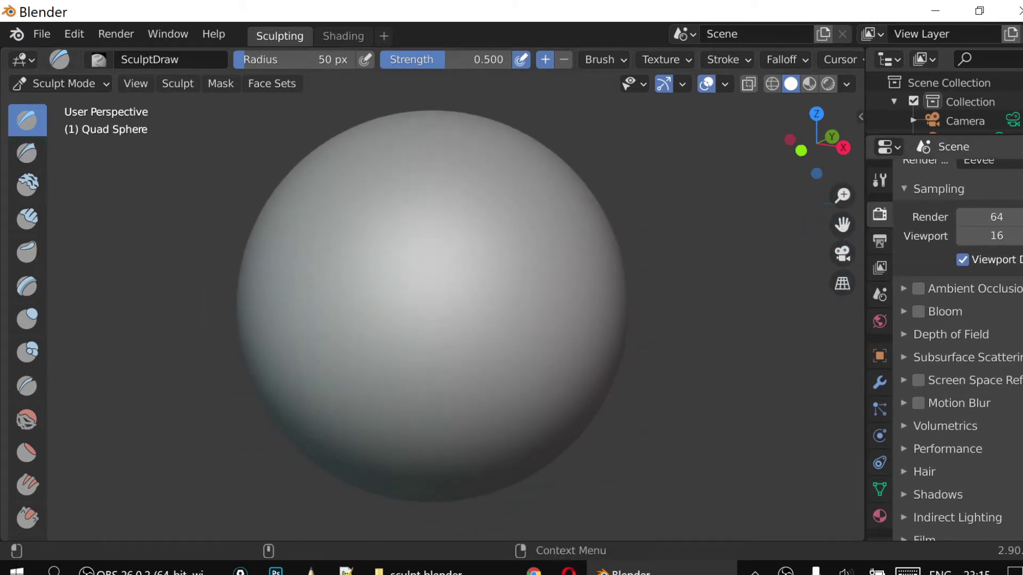
scroll(959, 347, up, 1)
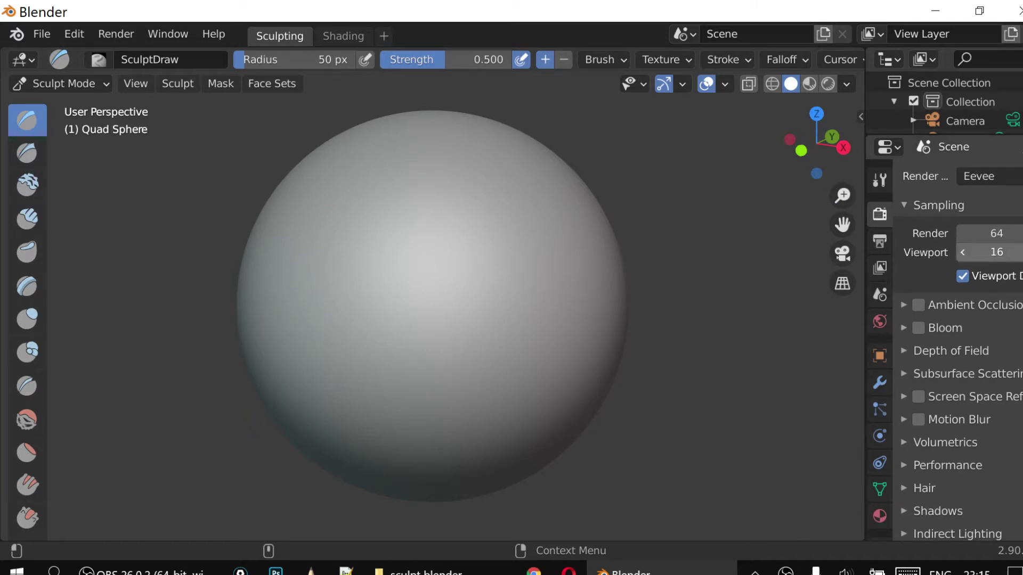
scroll(959, 346, down, 3)
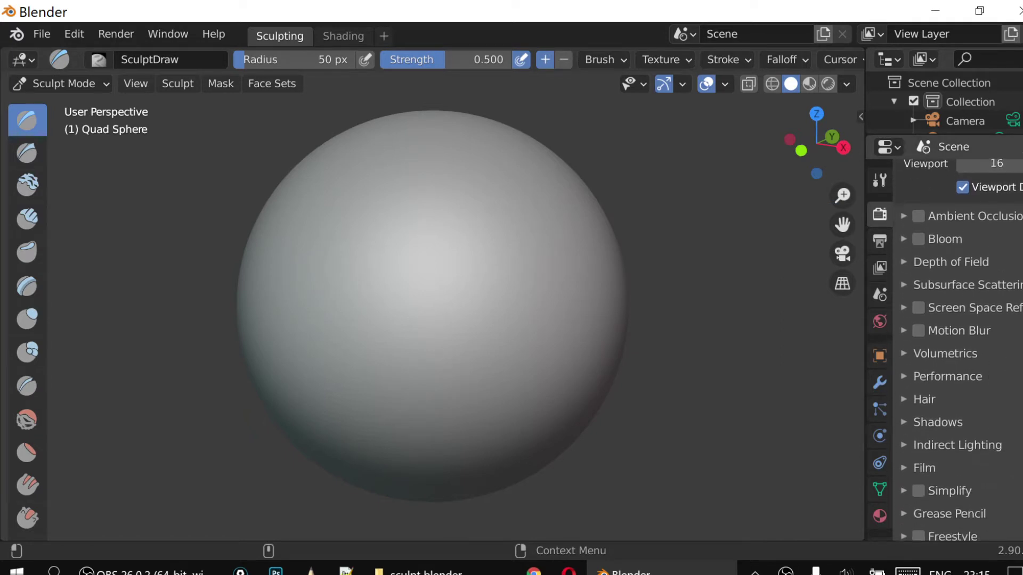
scroll(960, 347, down, 1)
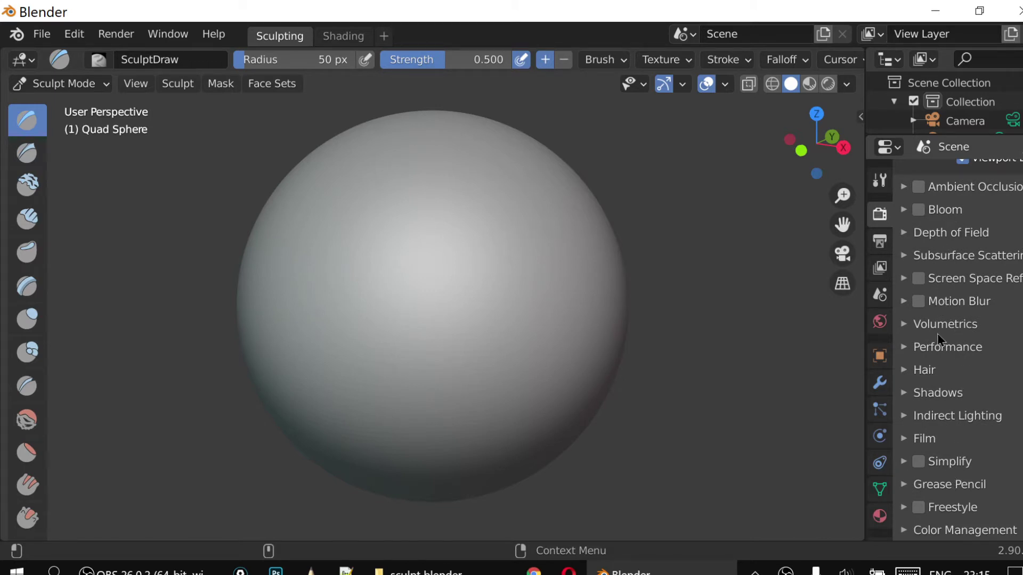
Enable Dyntopo in the Active Tool properties
click(881, 184)
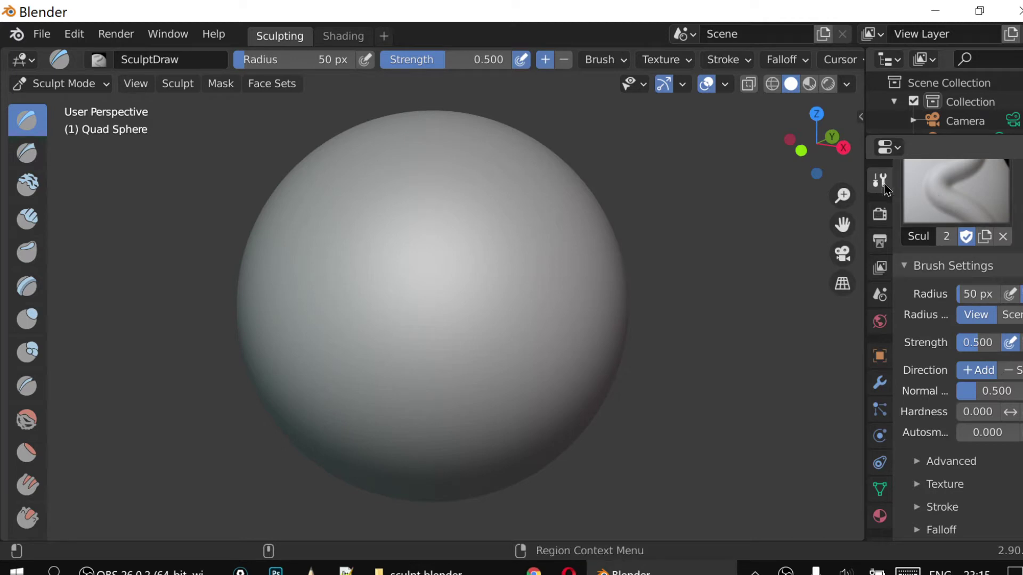
scroll(995, 480, down, 2)
scroll(996, 487, down, 1)
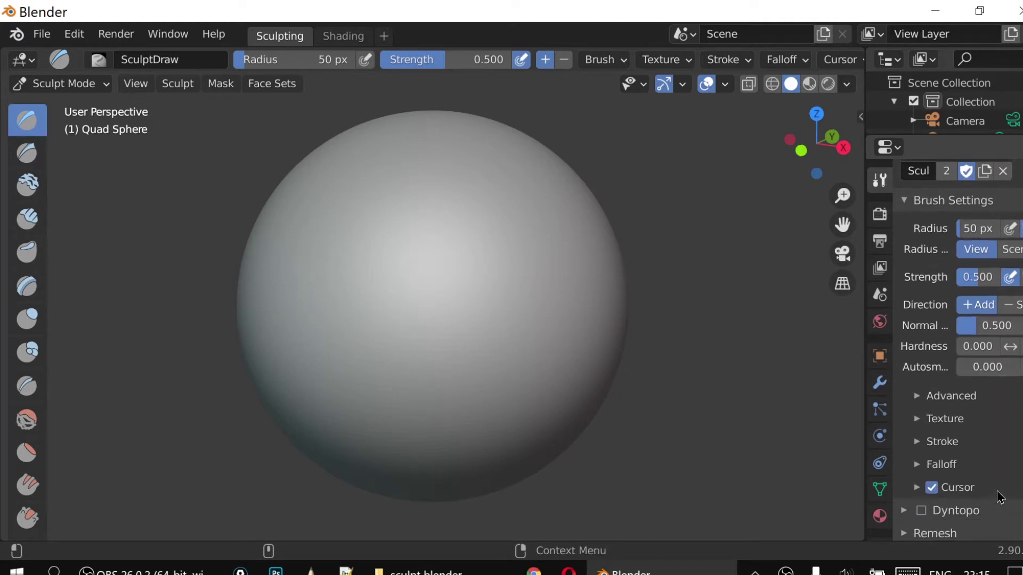
scroll(1000, 496, down, 2)
scroll(1000, 496, down, 1)
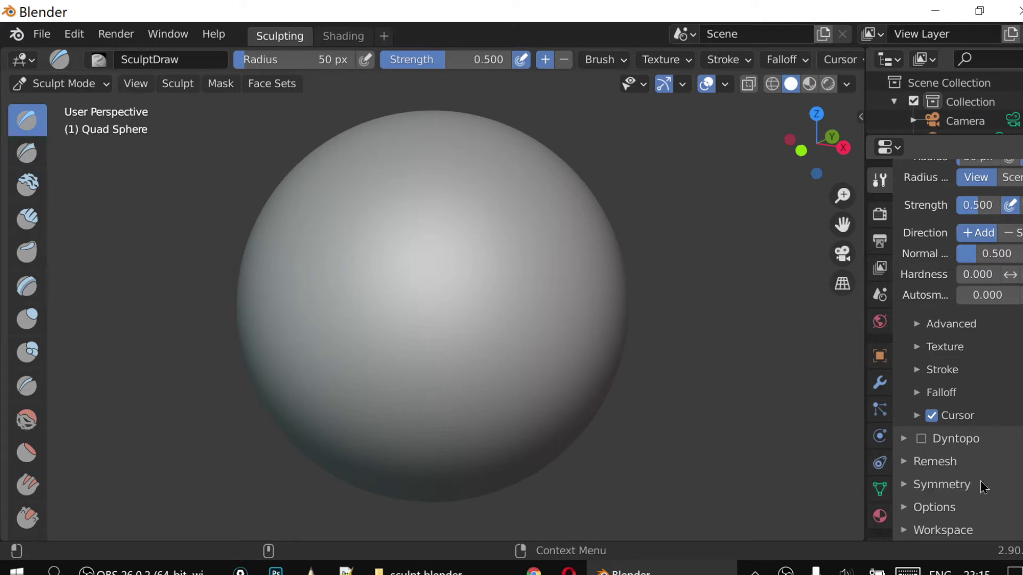
click(922, 440)
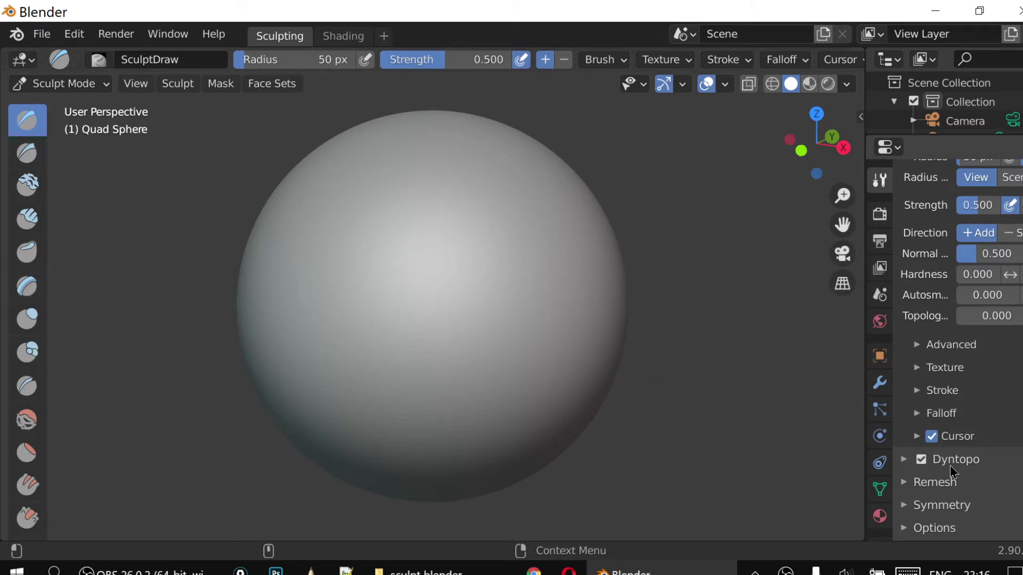
Expand the Dyntopo panel and open its Detailing options, showing 12.00 px Relative Detail
click(906, 461)
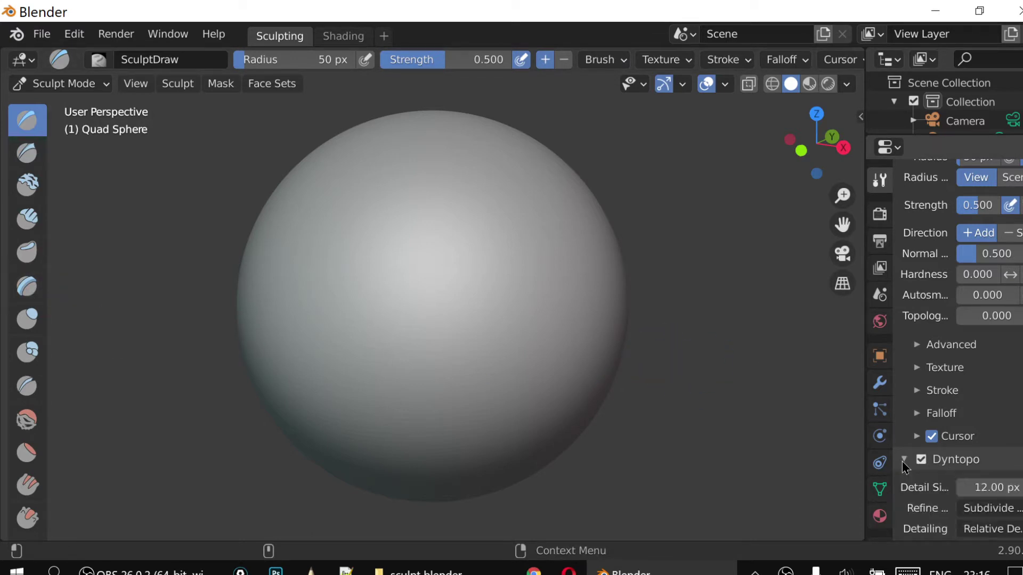
scroll(1004, 457, down, 1)
scroll(1005, 457, down, 1)
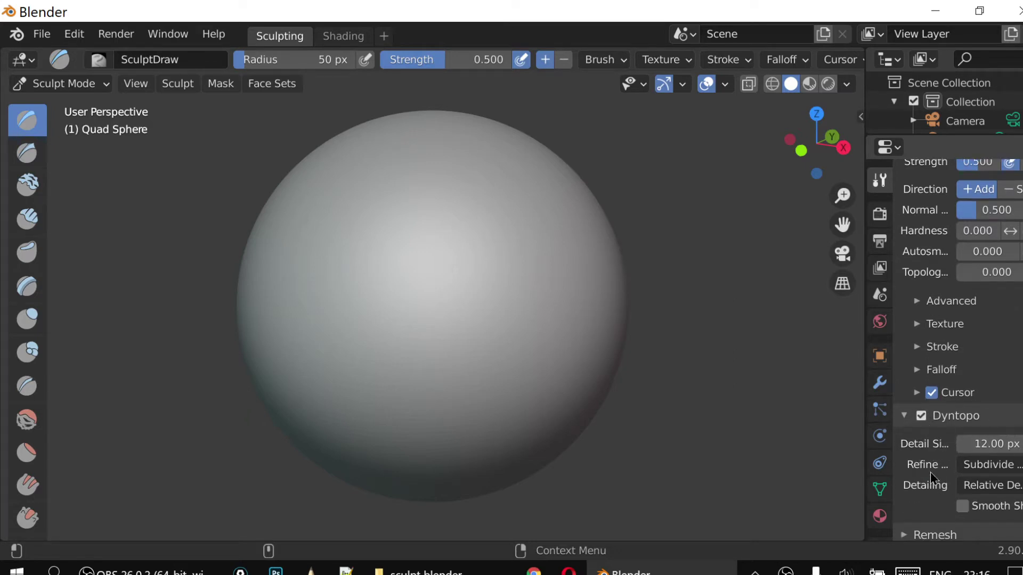
scroll(931, 473, down, 1)
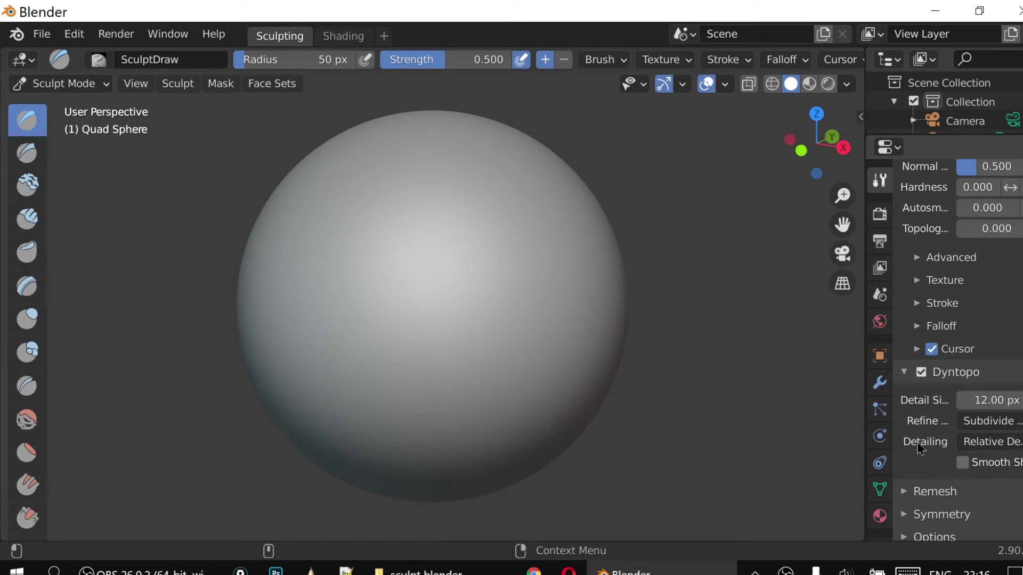
click(1017, 449)
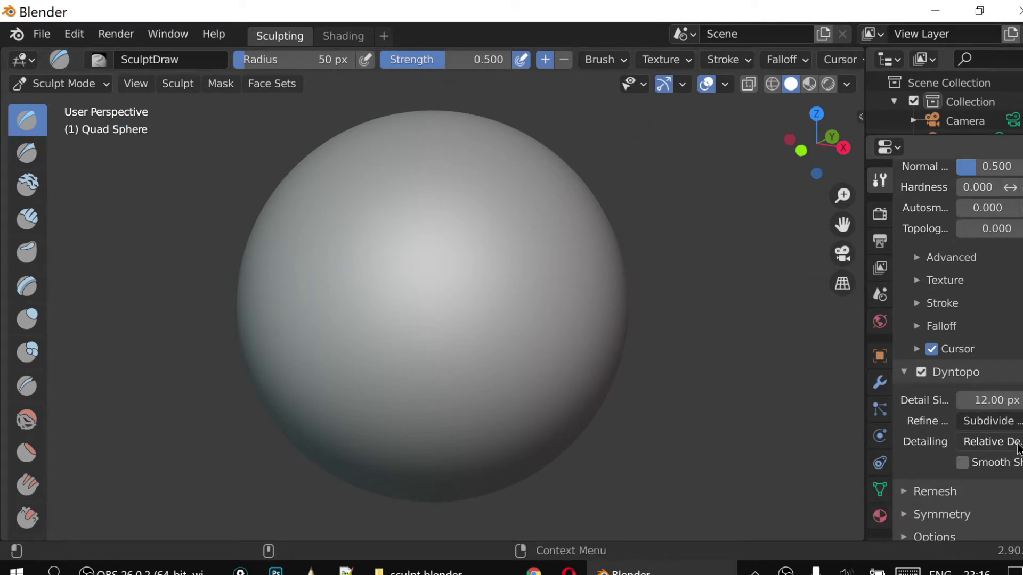
click(1017, 449)
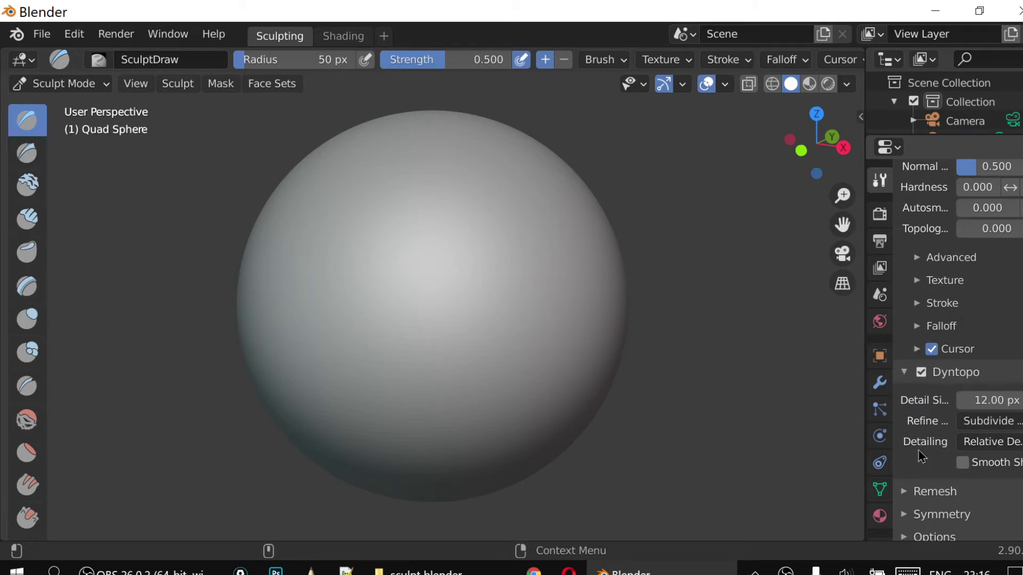
click(989, 446)
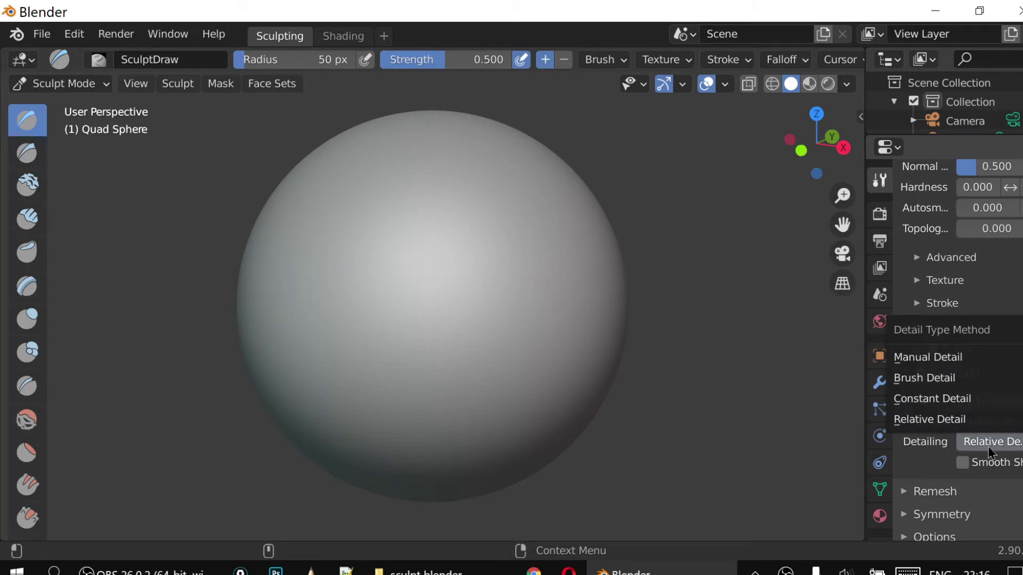
click(987, 423)
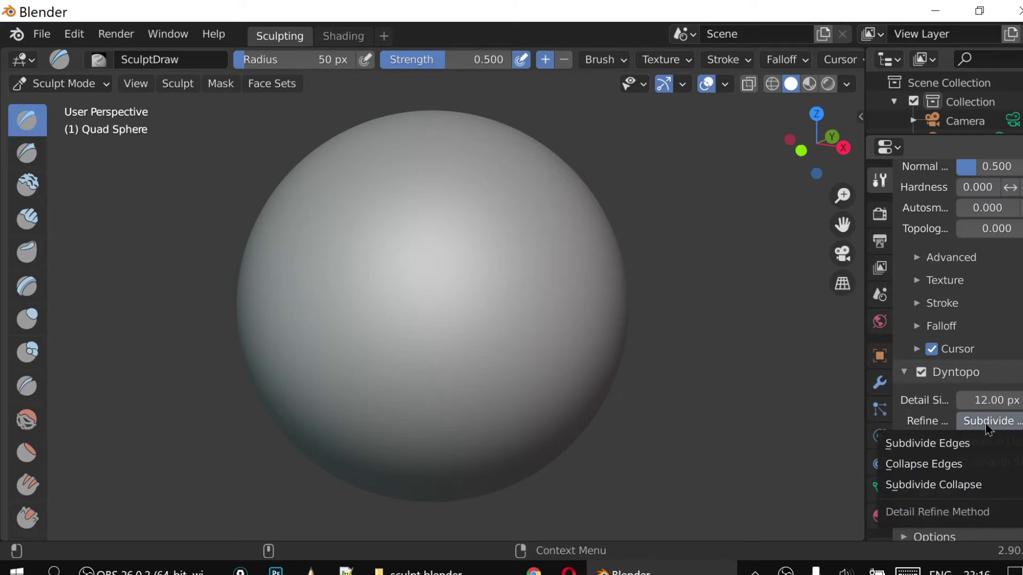
click(1005, 443)
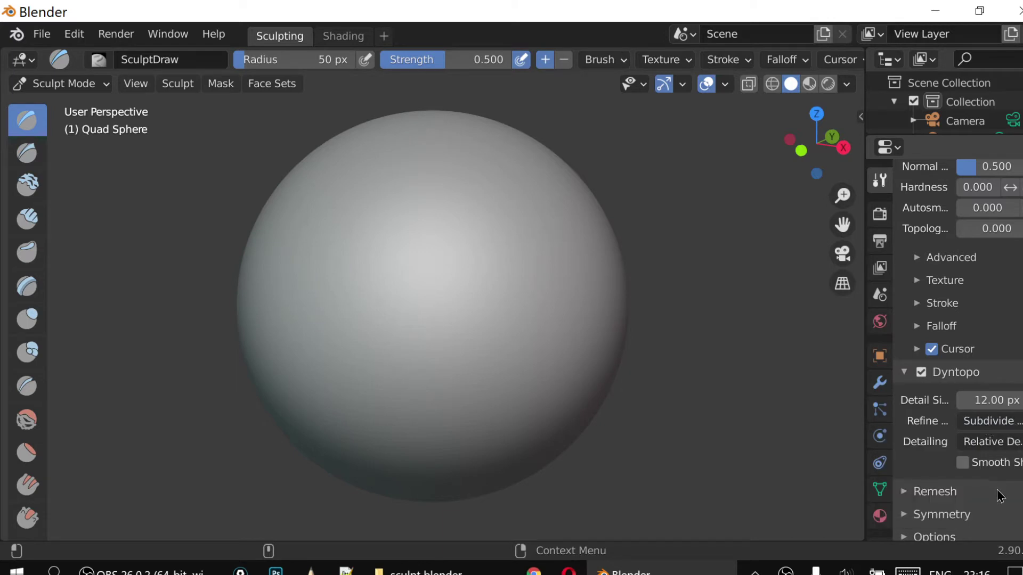
scroll(1001, 496, down, 1)
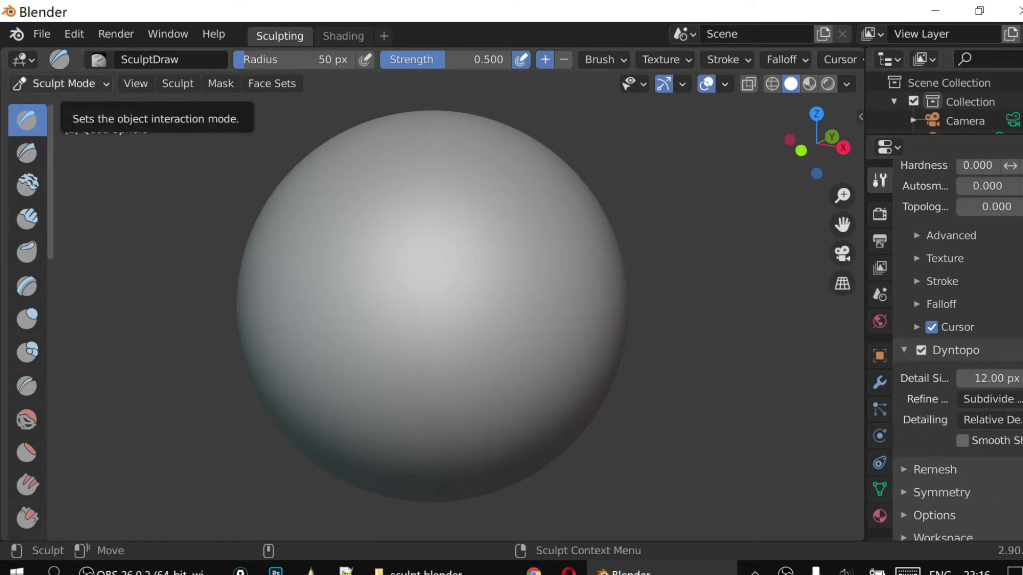
scroll(986, 426, down, 1)
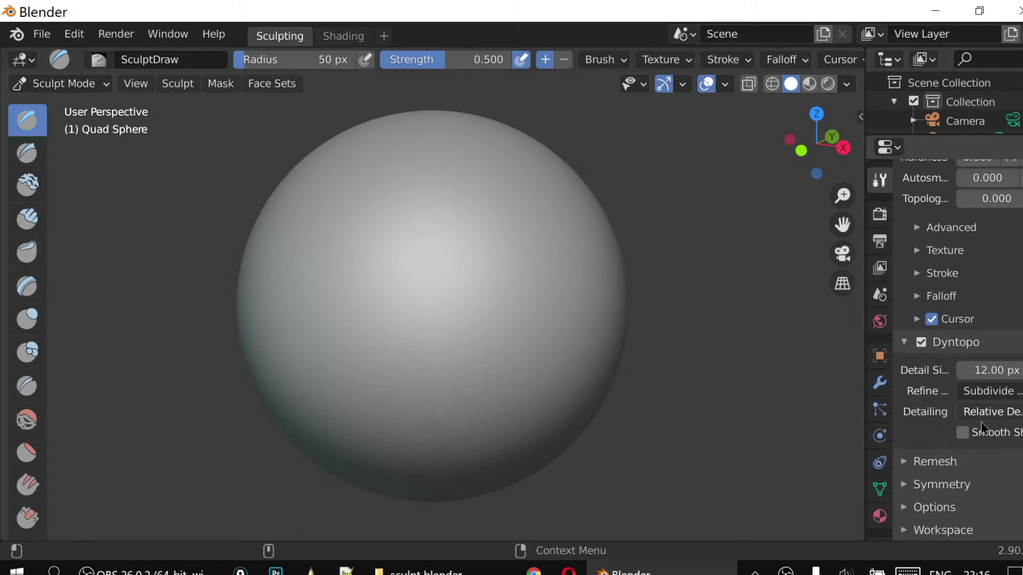
Expand the Symmetry panel and confirm Mirror X is enabled
click(909, 485)
scroll(957, 472, down, 3)
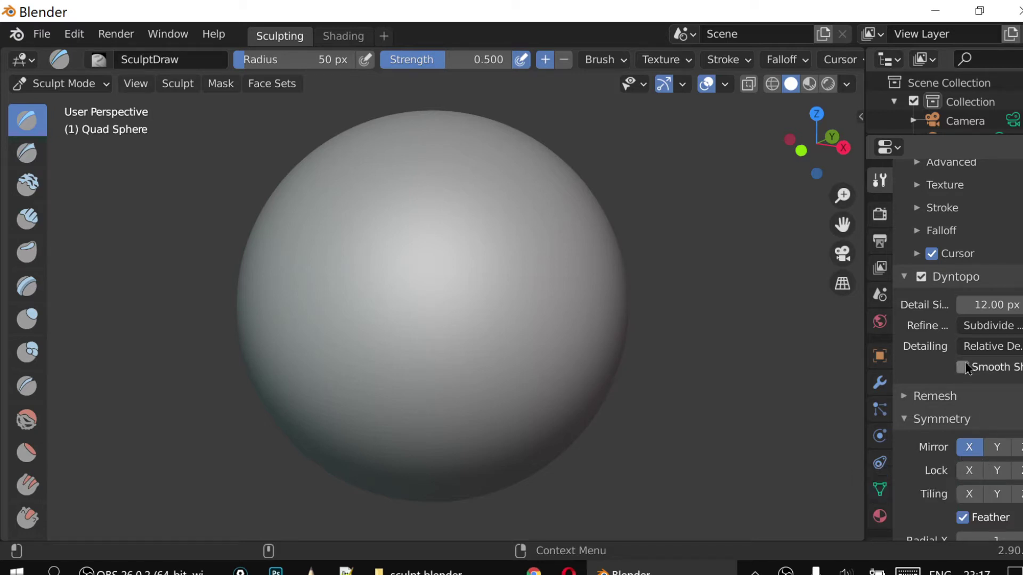
scroll(1007, 412, up, 1)
scroll(995, 445, up, 3)
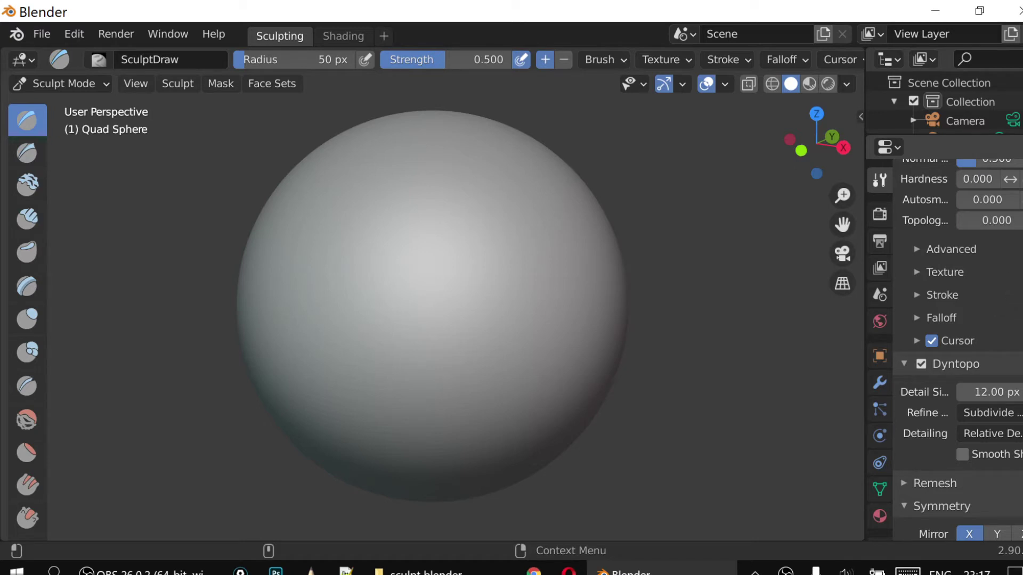
Scroll the tool properties back up to Brush Settings
scroll(1022, 303, up, 2)
scroll(1021, 303, up, 2)
scroll(1022, 303, up, 4)
scroll(1022, 303, up, 3)
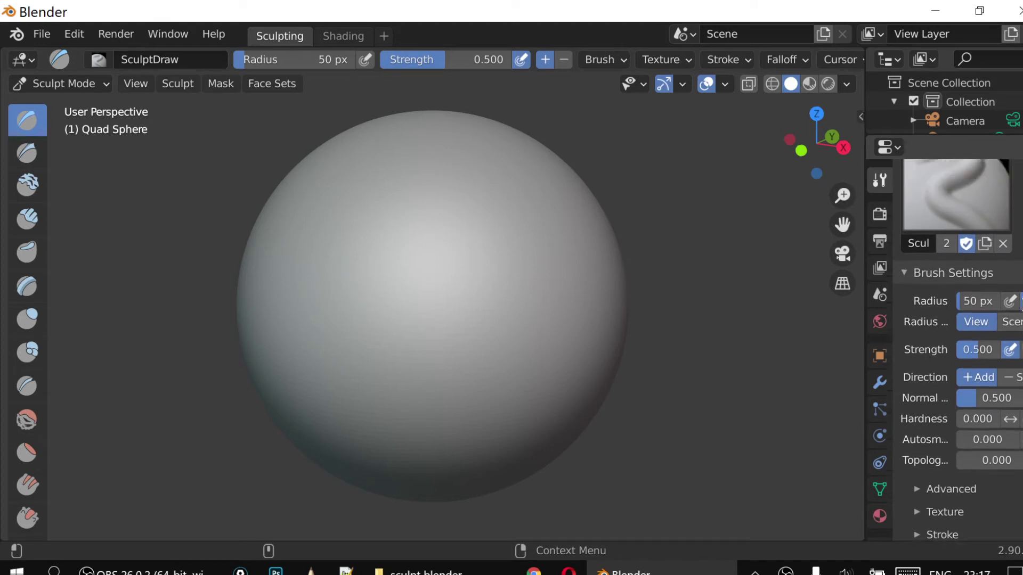
scroll(1021, 303, up, 3)
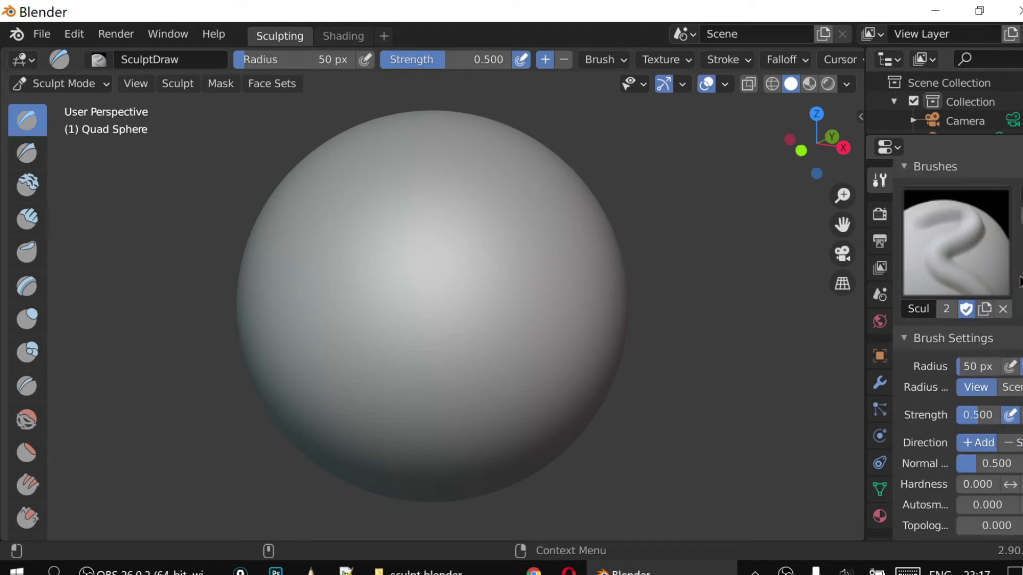
scroll(1020, 283, up, 2)
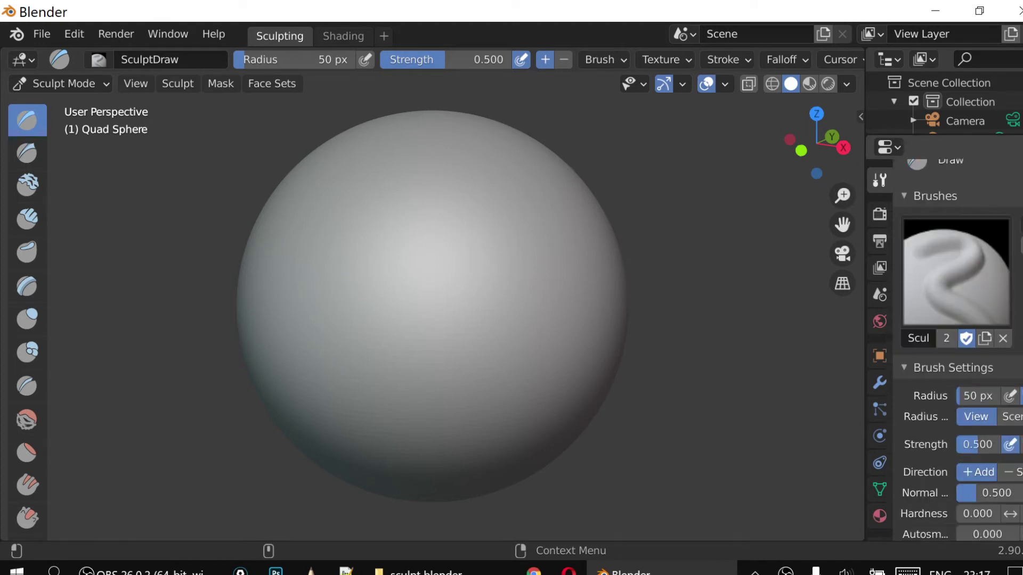
scroll(959, 346, up, 1)
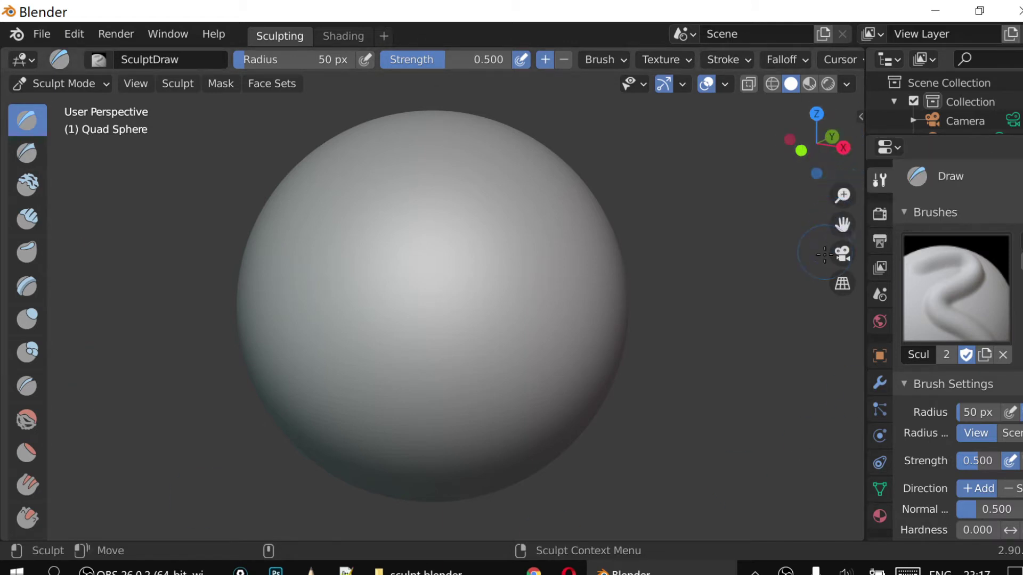
Set the Draw brush to 61 px radius and 0.874 strength
mouse_move(844, 194)
mouse_down()
mouse_move(844, 251)
mouse_move(844, 160)
mouse_move(844, 213)
mouse_up()
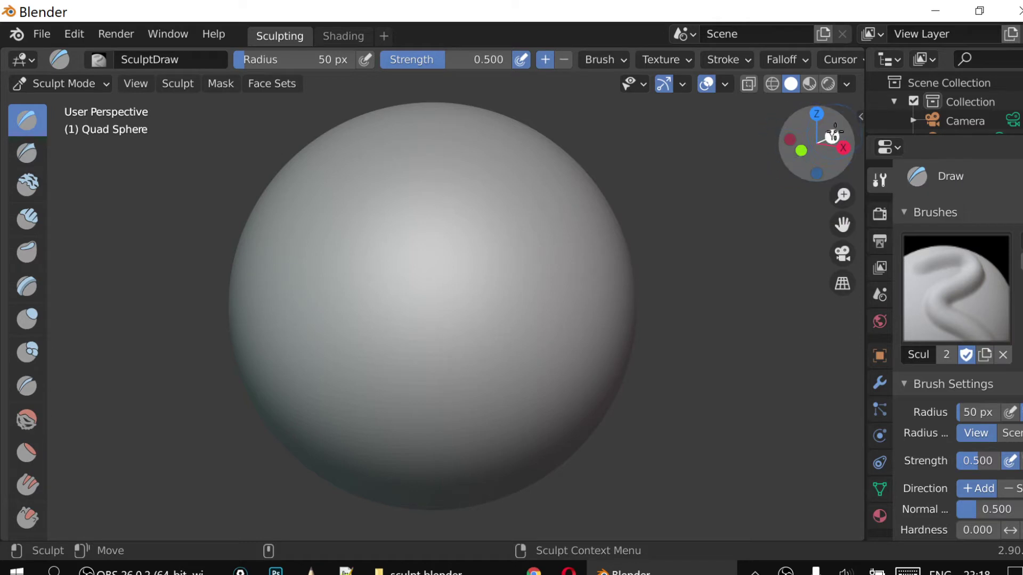
mouse_move(818, 144)
mouse_down()
mouse_move(844, 147)
mouse_move(823, 150)
mouse_move(831, 145)
mouse_up()
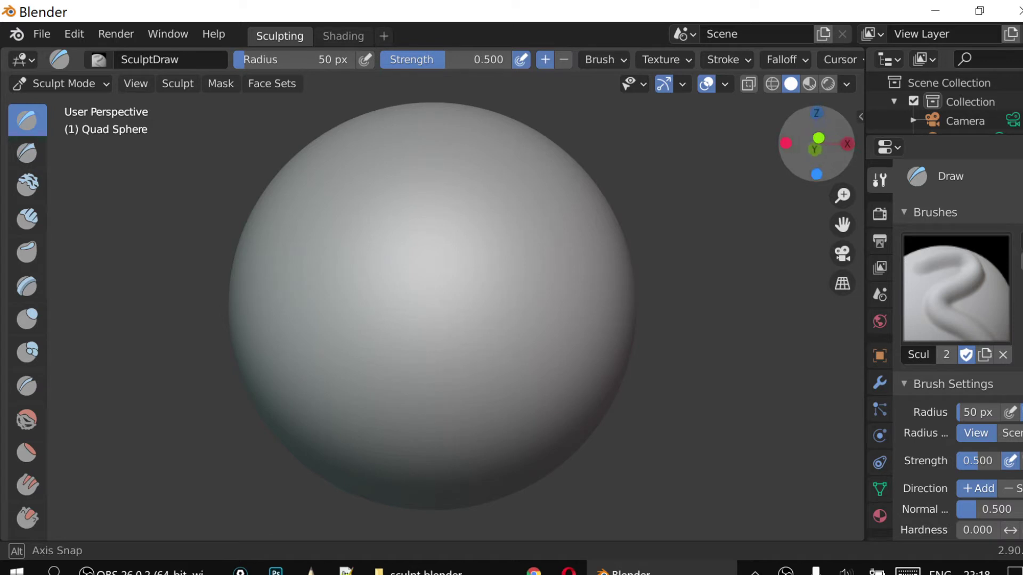
mouse_move(831, 145)
mouse_down()
mouse_move(817, 131)
mouse_move(815, 144)
mouse_up()
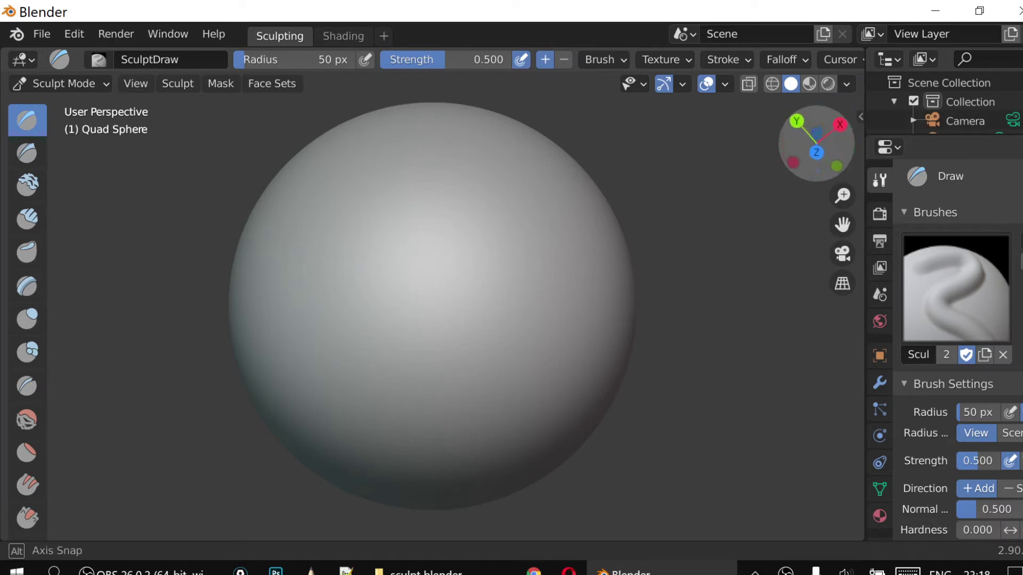
drag(816, 144, 817, 136)
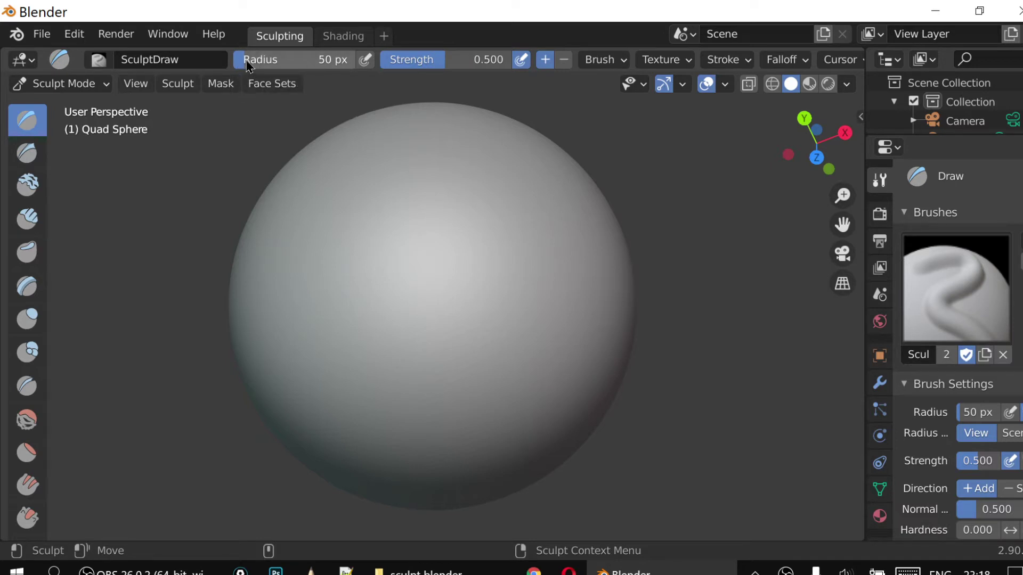
mouse_move(249, 66)
mouse_down()
mouse_move(326, 62)
mouse_move(249, 63)
mouse_up()
text(61)
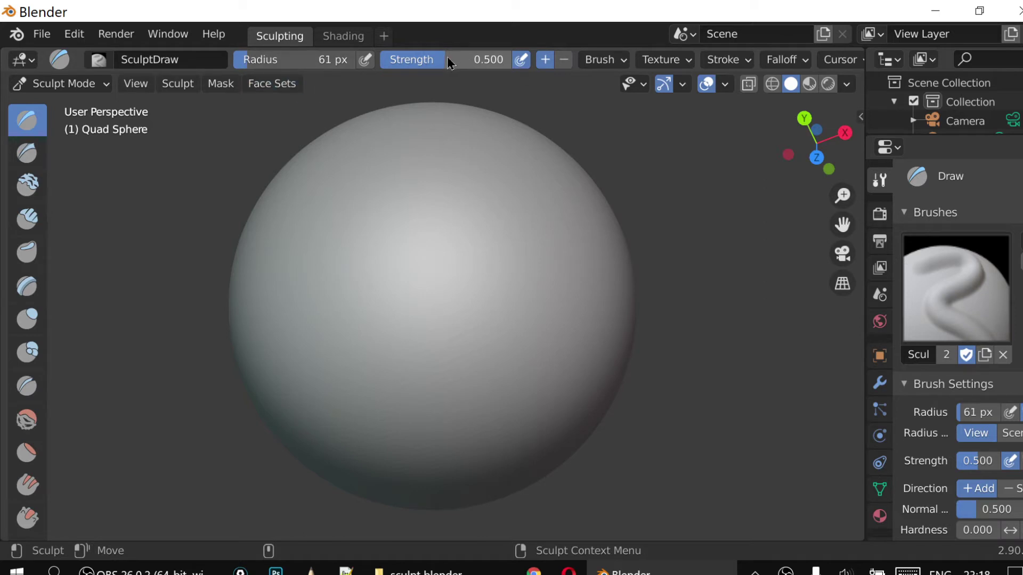
drag(447, 63, 502, 63)
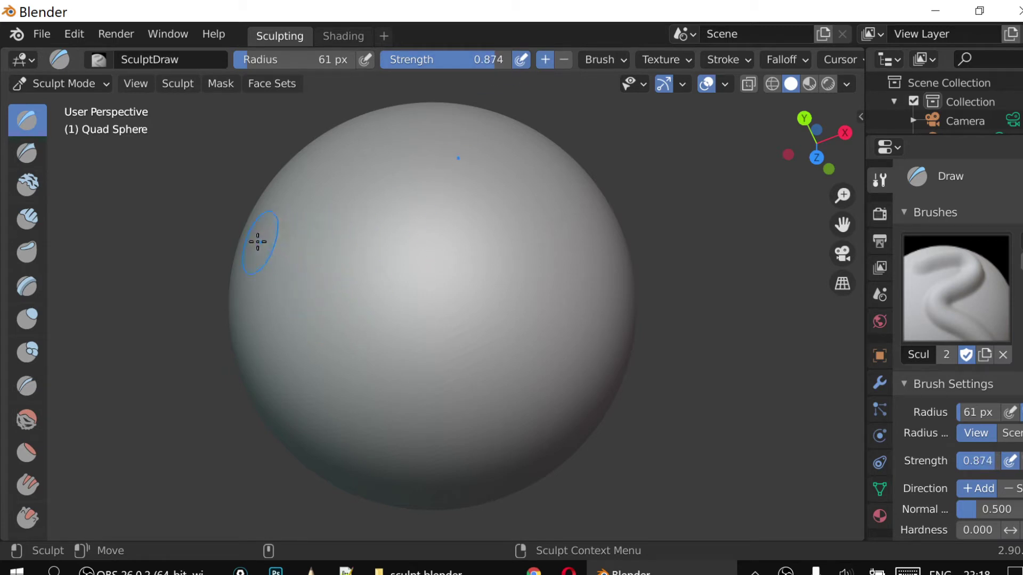
Draw a raised smile curve and two mirrored eye bumps on the sphere
mouse_move(265, 245)
mouse_down()
mouse_move(313, 258)
mouse_move(363, 244)
mouse_move(431, 199)
mouse_move(338, 249)
mouse_move(441, 203)
mouse_move(477, 163)
mouse_up()
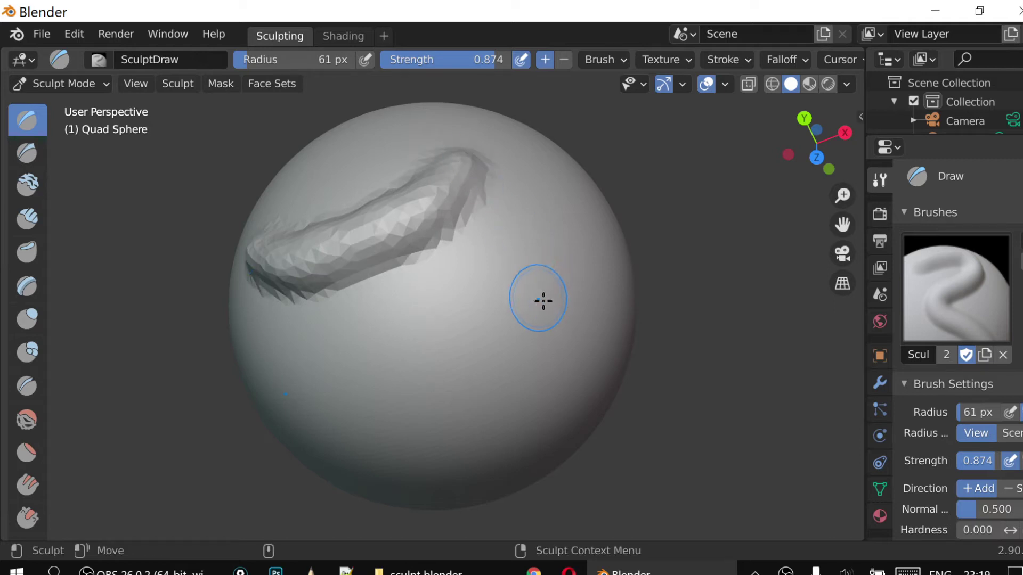
drag(815, 147, 824, 169)
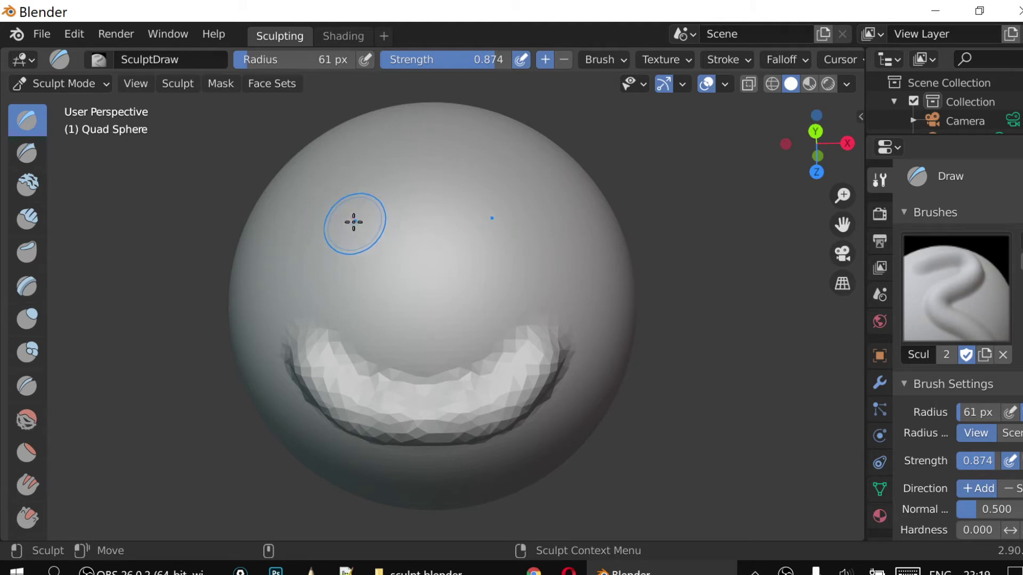
mouse_move(354, 223)
mouse_down()
mouse_move(339, 240)
mouse_move(347, 223)
mouse_move(353, 244)
mouse_move(340, 219)
mouse_move(361, 237)
mouse_move(329, 228)
mouse_move(363, 230)
mouse_up()
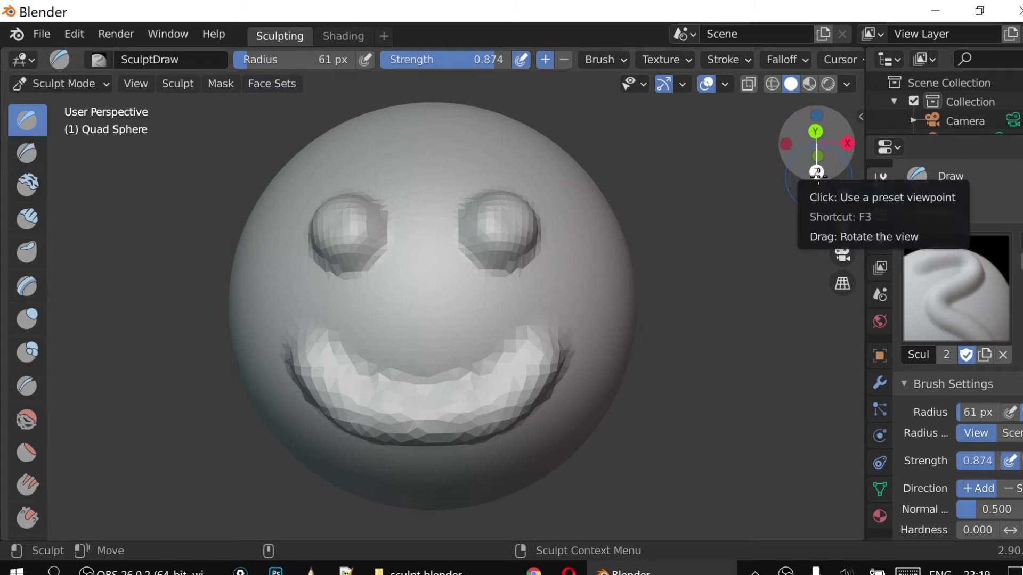
mouse_move(817, 172)
mouse_down()
mouse_move(789, 166)
mouse_move(810, 134)
mouse_move(815, 160)
mouse_move(821, 128)
mouse_move(815, 160)
mouse_up()
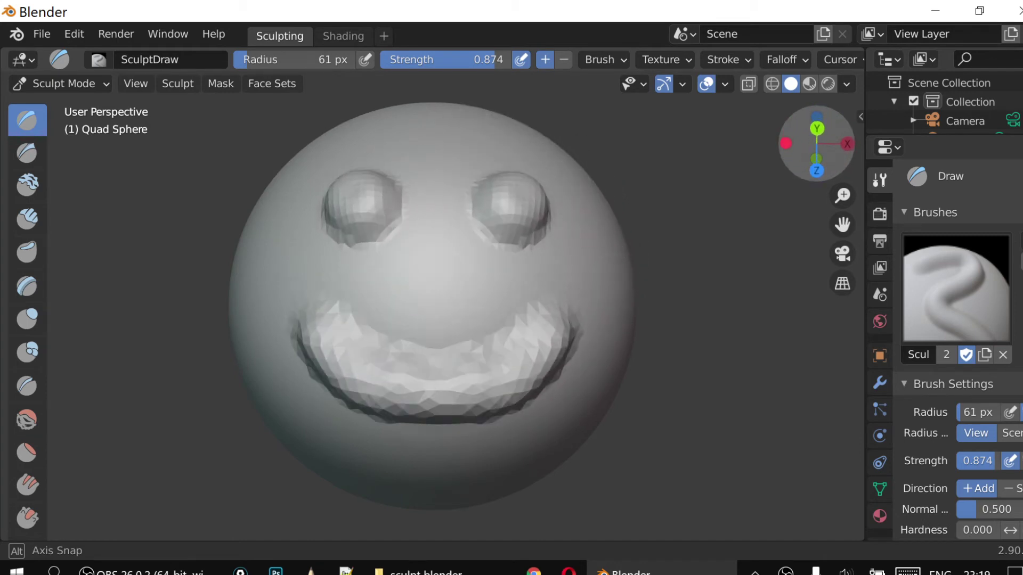
mouse_move(842, 195)
mouse_down()
mouse_move(843, 224)
mouse_move(842, 195)
mouse_up()
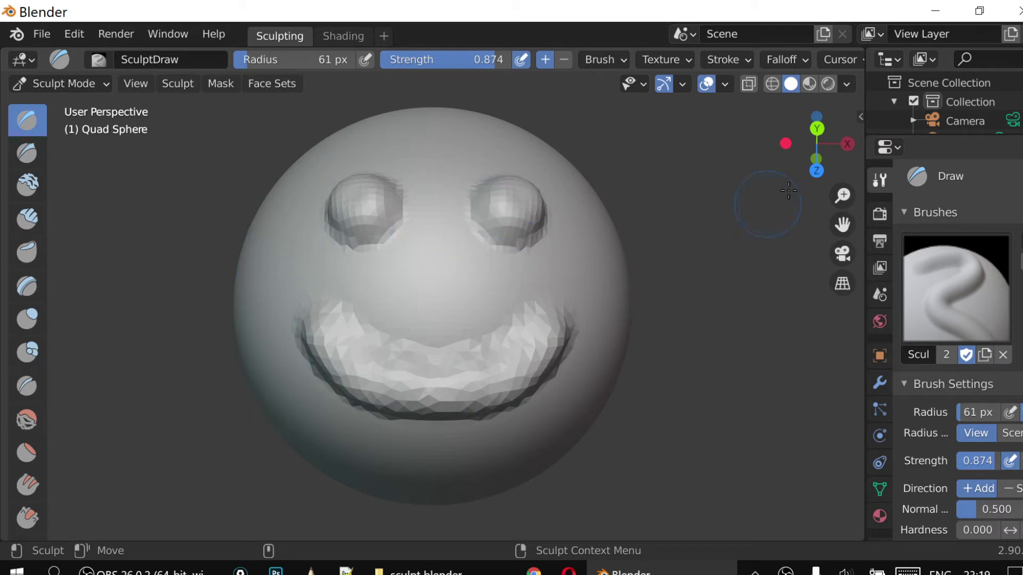
Switch to the Snake Hook brush and set its radius to 123 px
scroll(843, 195, down, 1)
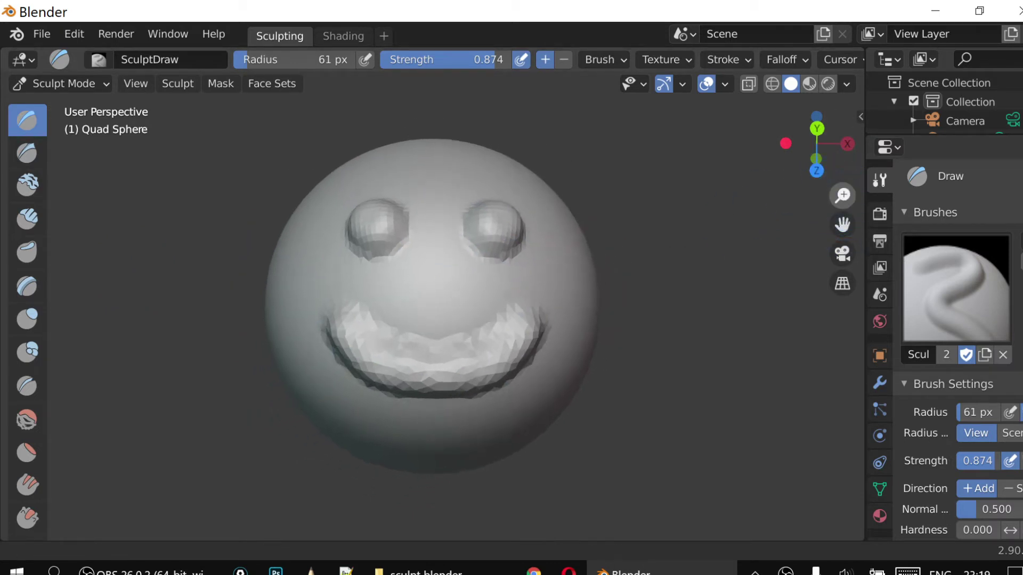
drag(843, 196, 842, 219)
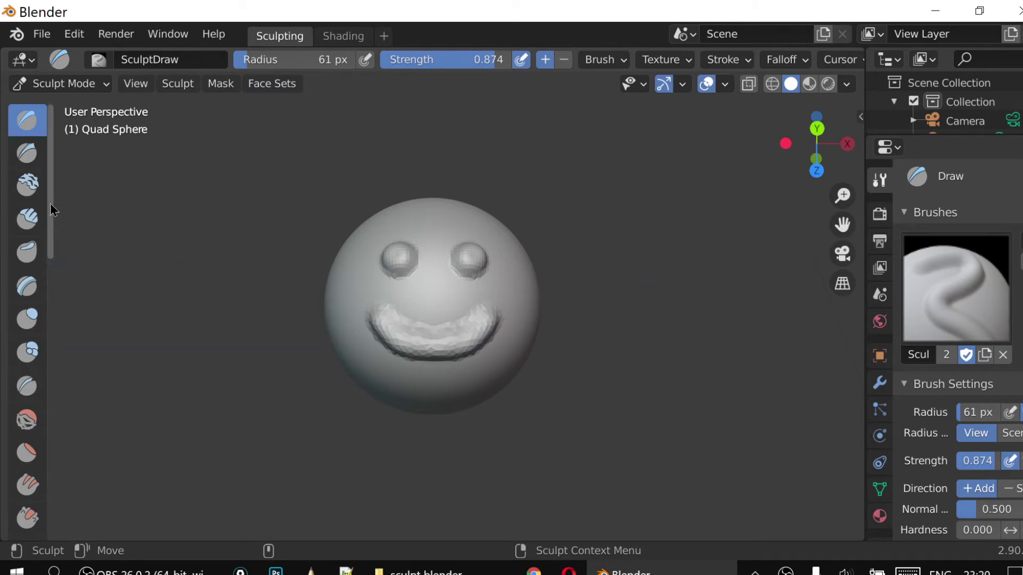
drag(51, 209, 54, 342)
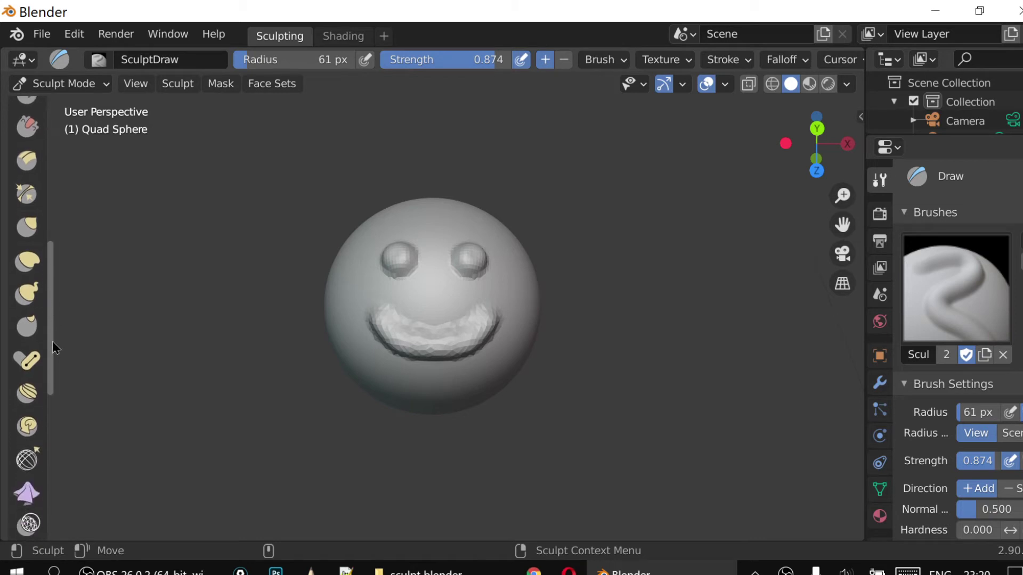
click(29, 299)
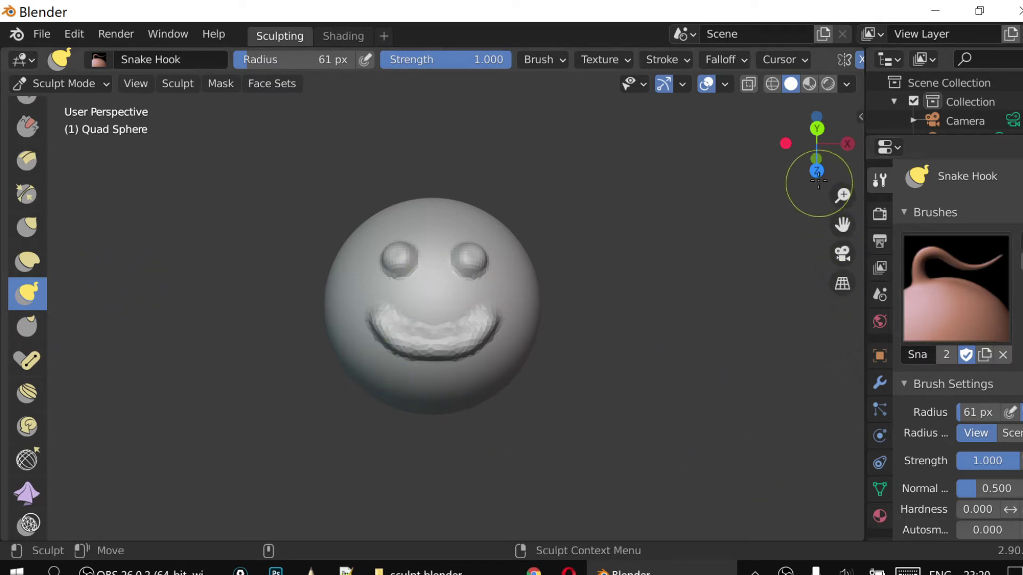
drag(817, 160, 816, 160)
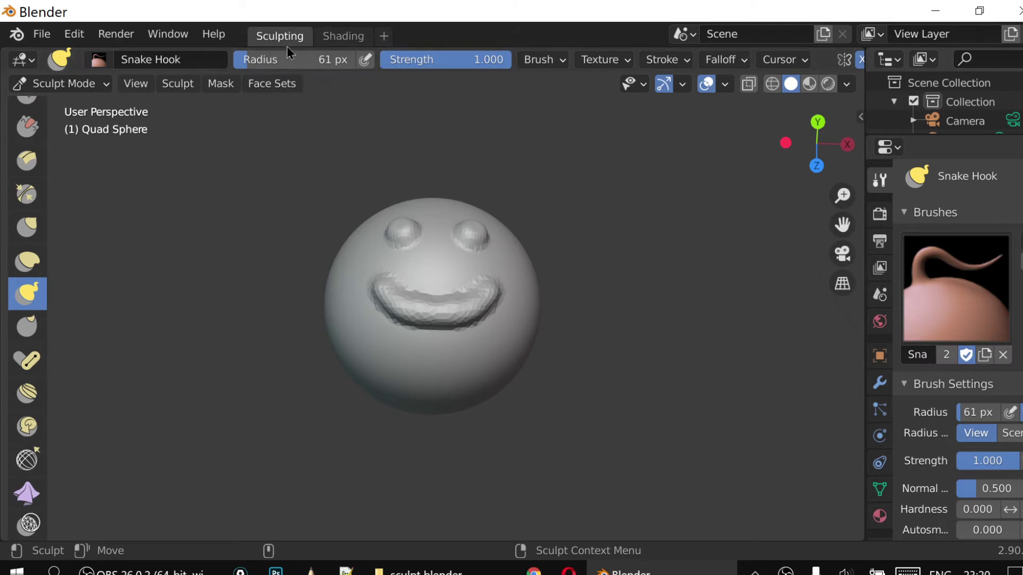
drag(288, 59, 311, 60)
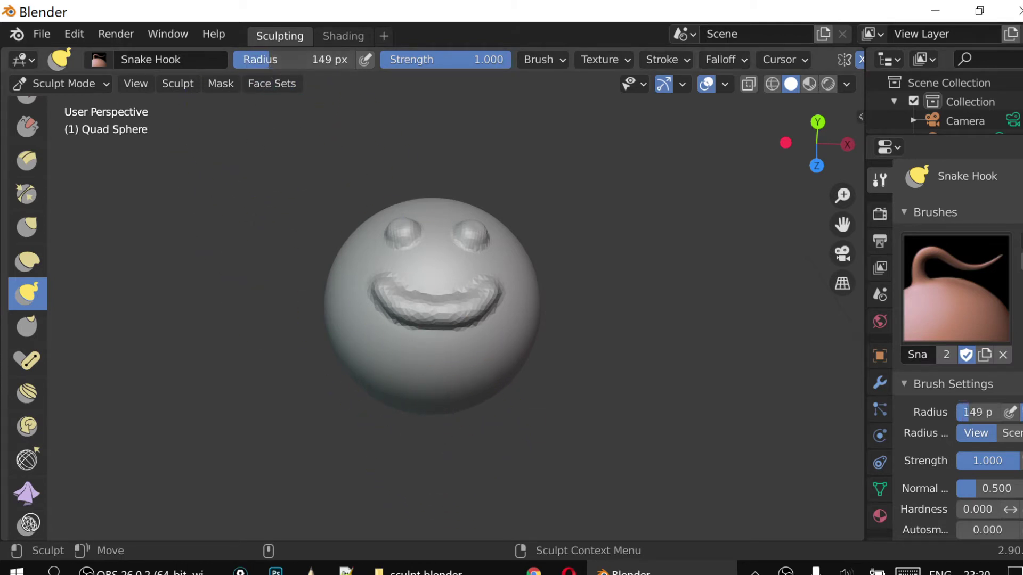
drag(312, 59, 319, 59)
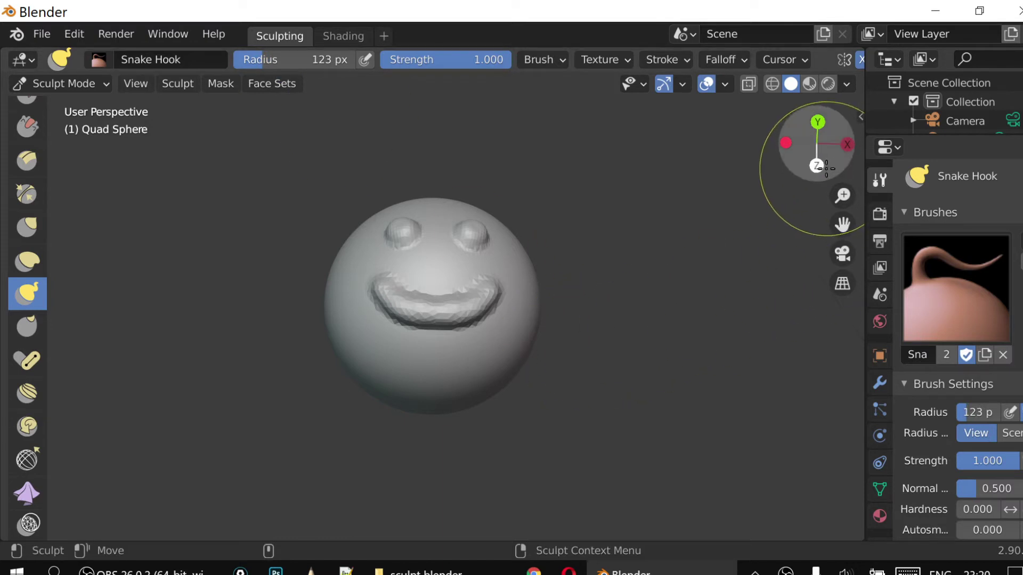
drag(811, 179, 821, 160)
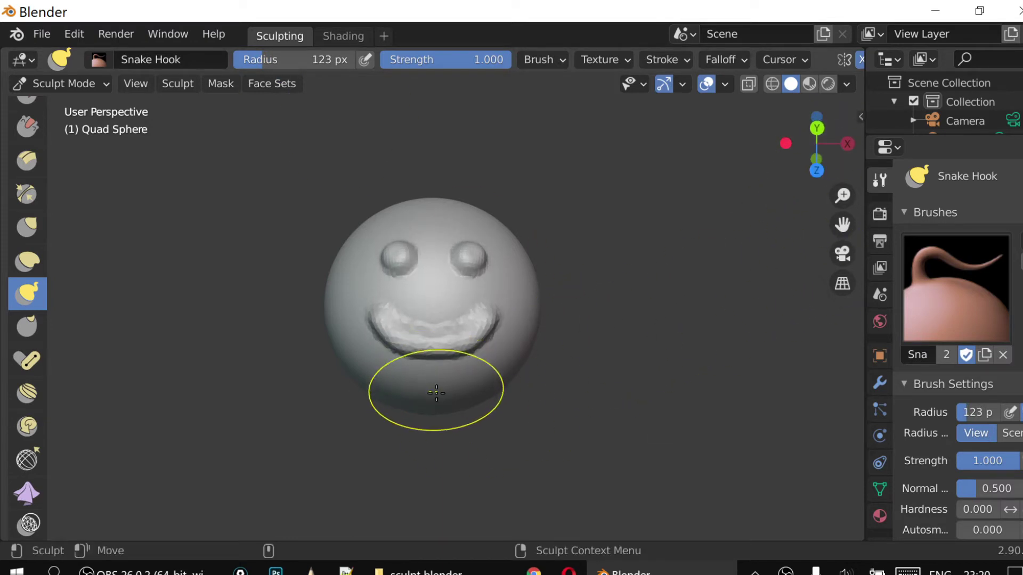
Pull a tapering neck down from below the smile and widen its upper part
drag(433, 404, 430, 543)
mouse_move(815, 160)
mouse_down()
mouse_move(842, 154)
mouse_move(819, 160)
mouse_up()
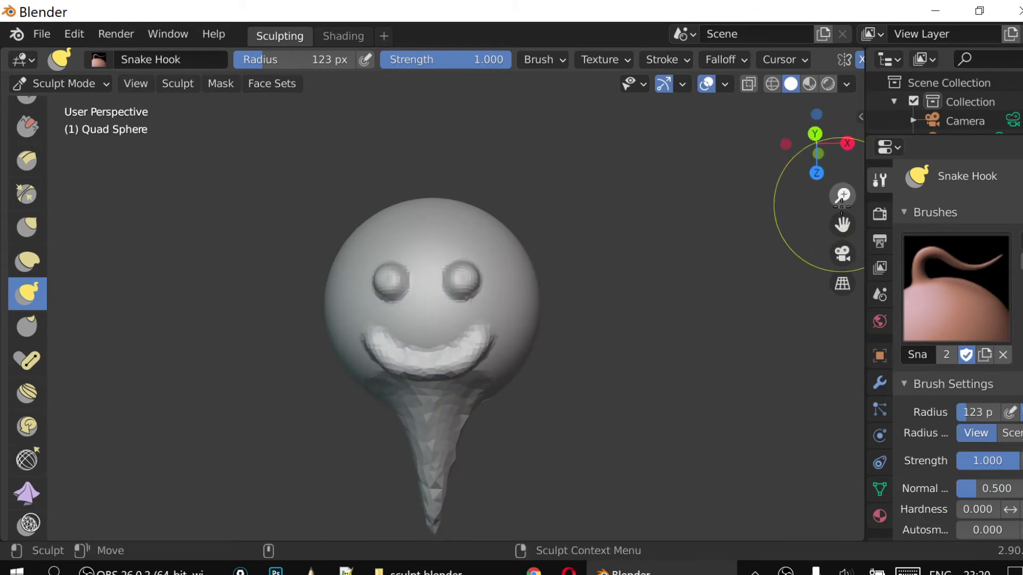
drag(842, 196, 842, 213)
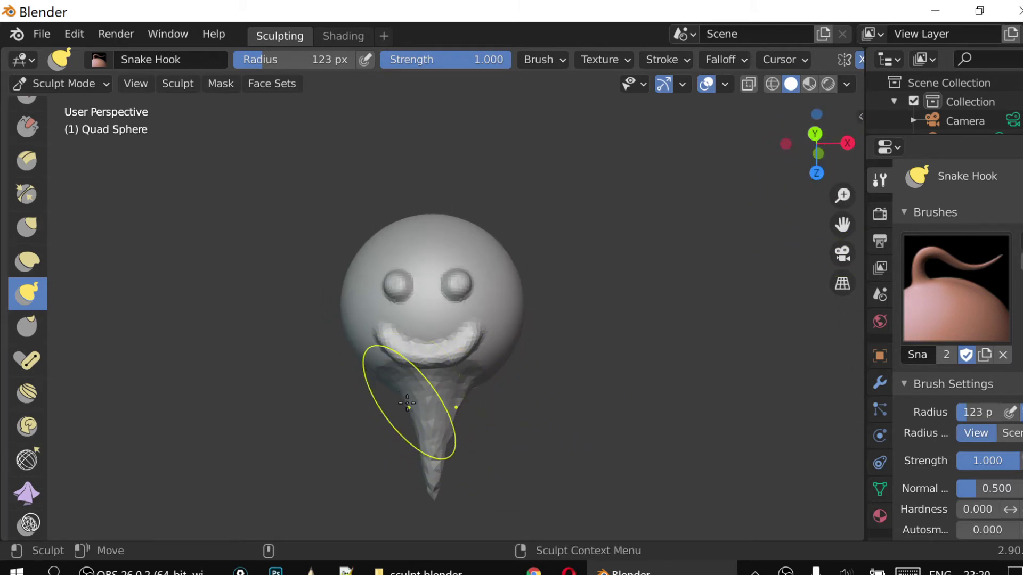
drag(407, 407, 402, 543)
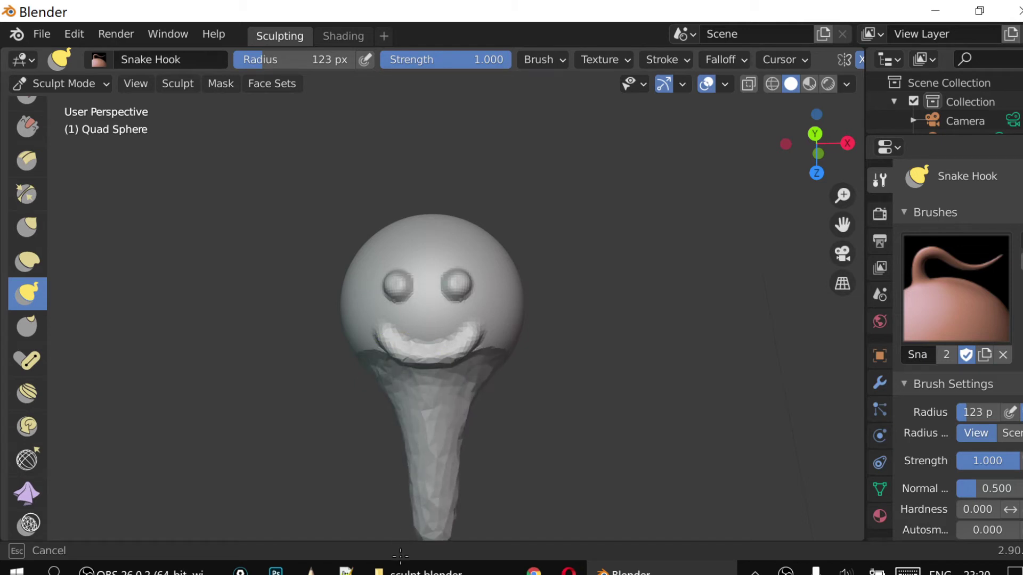
drag(399, 551, 405, 538)
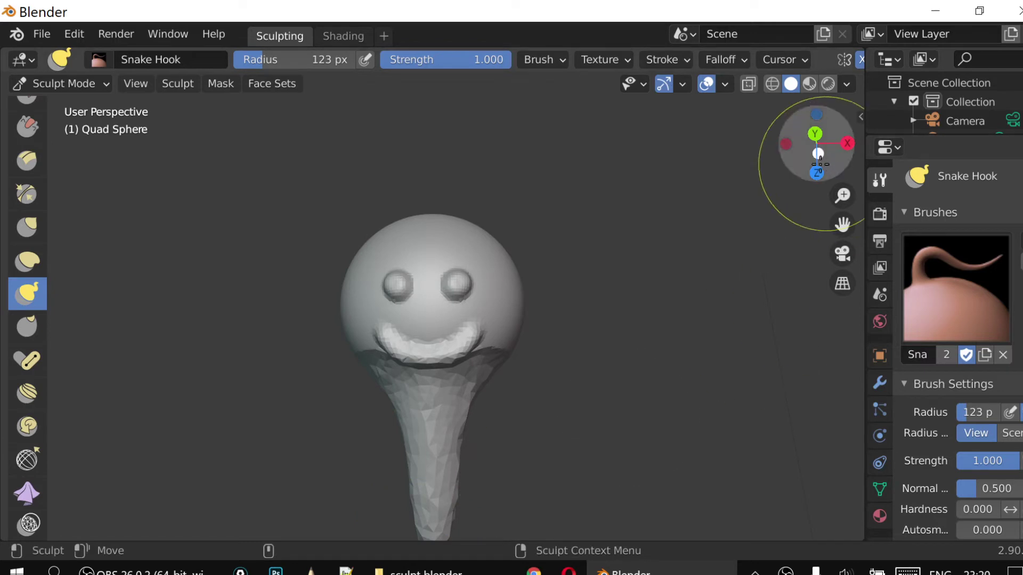
drag(843, 196, 842, 218)
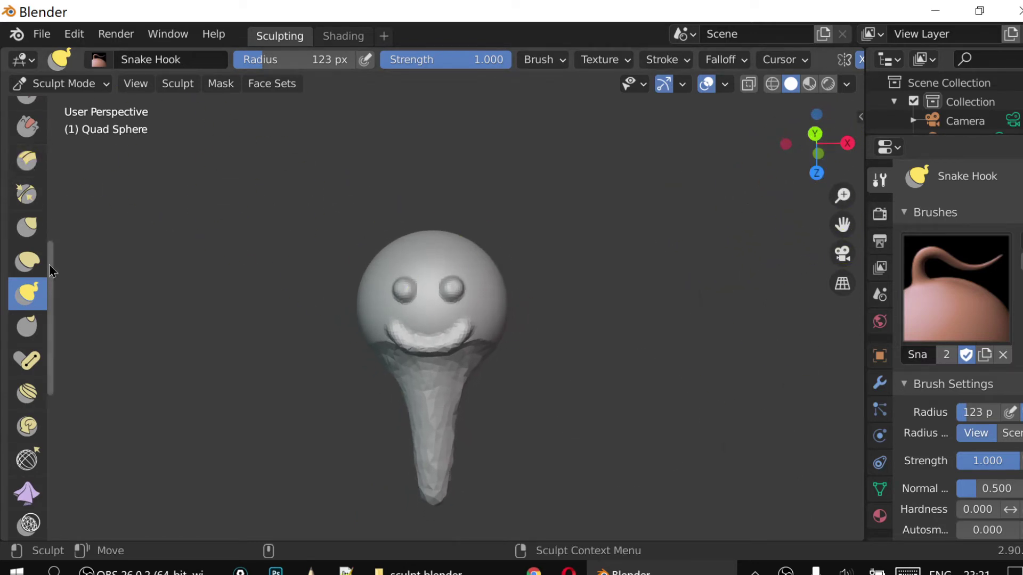
drag(50, 271, 54, 132)
Zoom in on the smiley face and make the Crease brush active
click(30, 116)
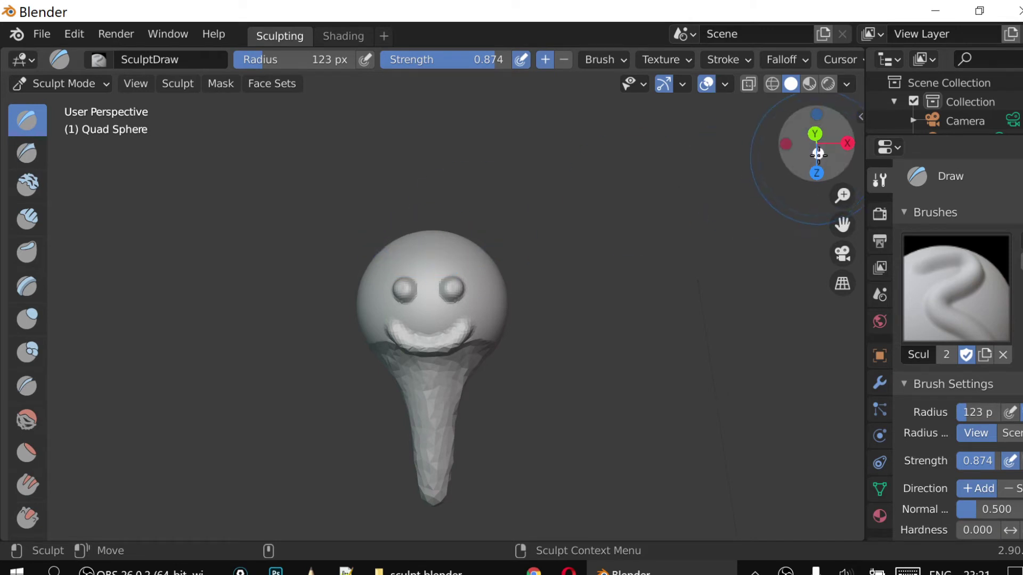
drag(820, 173, 823, 192)
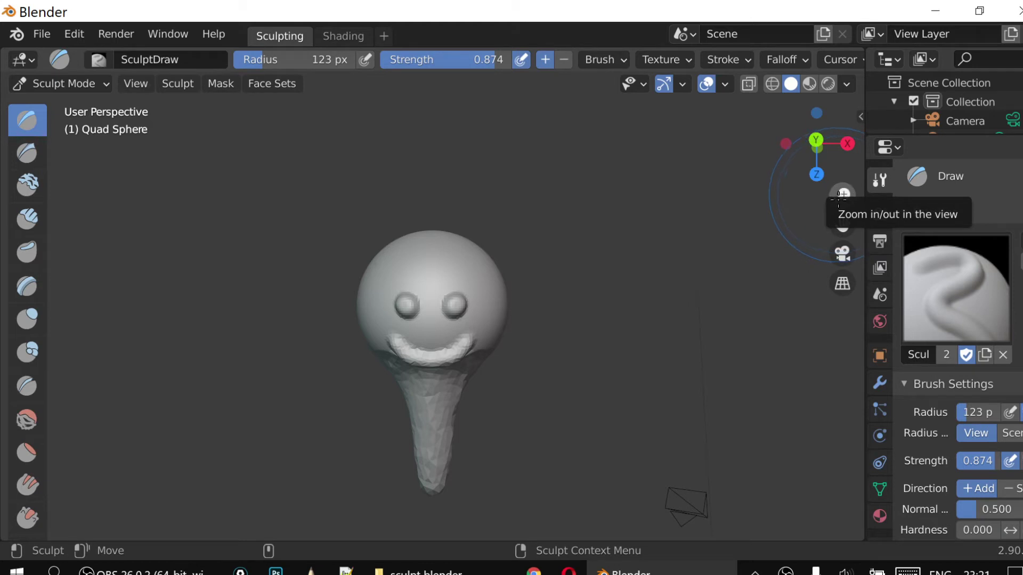
drag(838, 193, 844, 195)
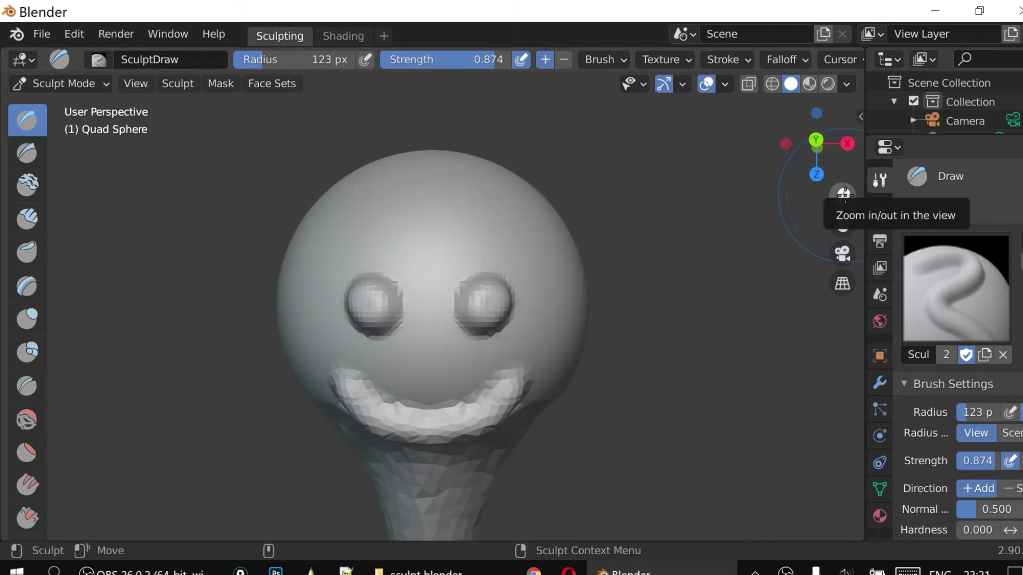
click(28, 392)
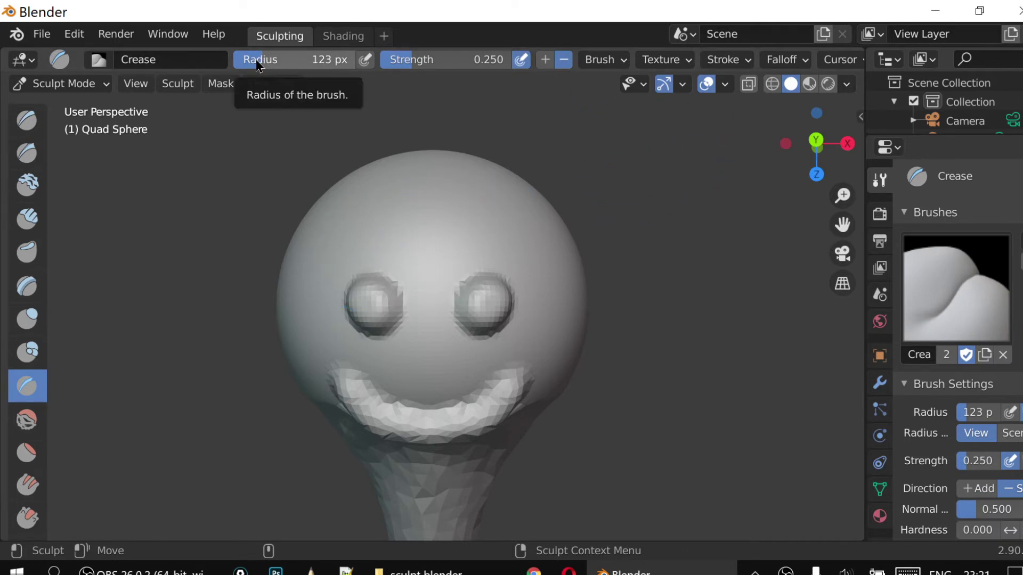
Set Crease to 39 px radius and 0.908 strength, then carve mirrored eyebrows above the eyes
mouse_move(256, 59)
mouse_down()
mouse_move(238, 59)
mouse_move(253, 59)
mouse_up()
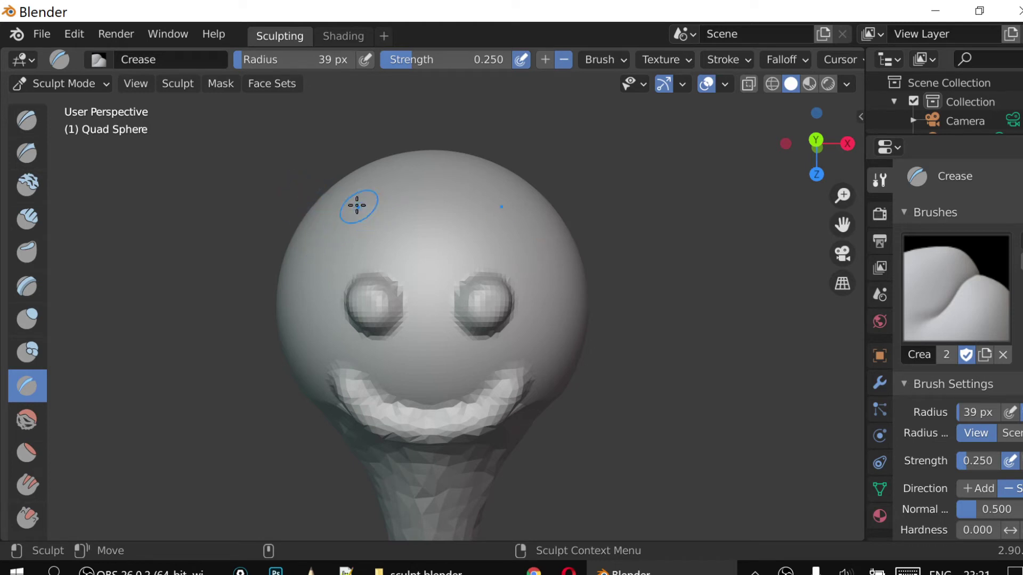
drag(316, 234, 321, 236)
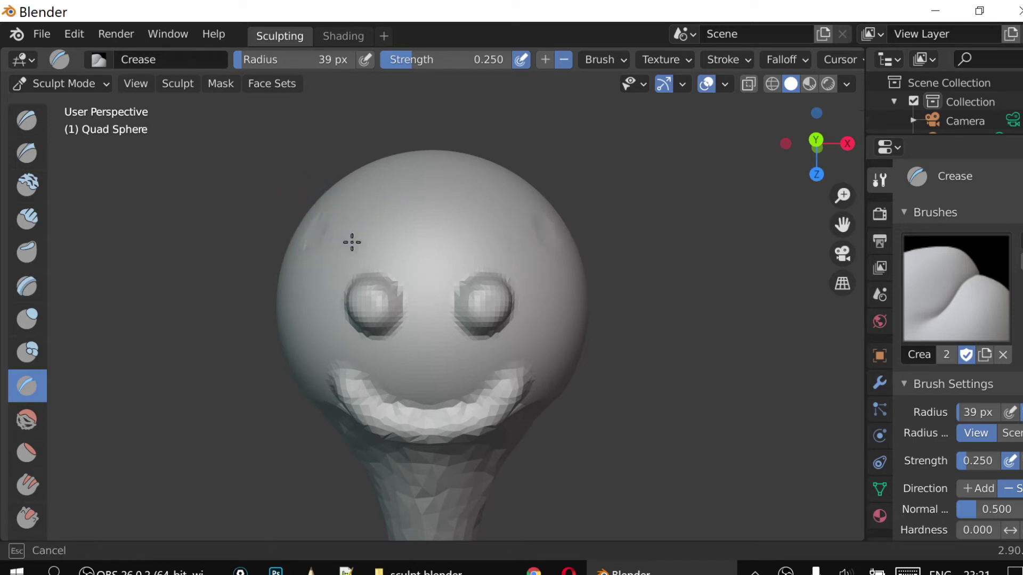
drag(396, 247, 395, 245)
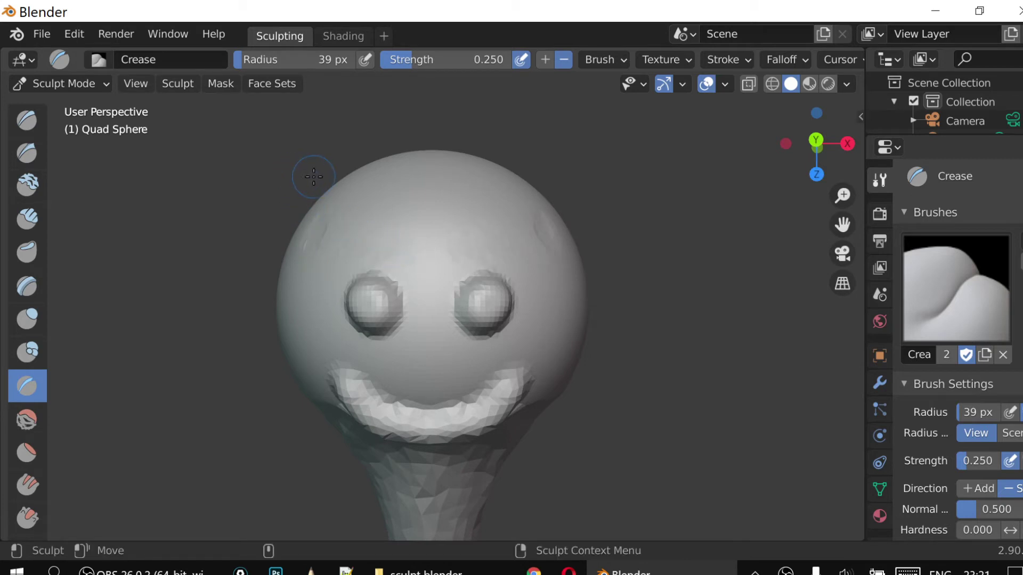
key(ctrl+z)
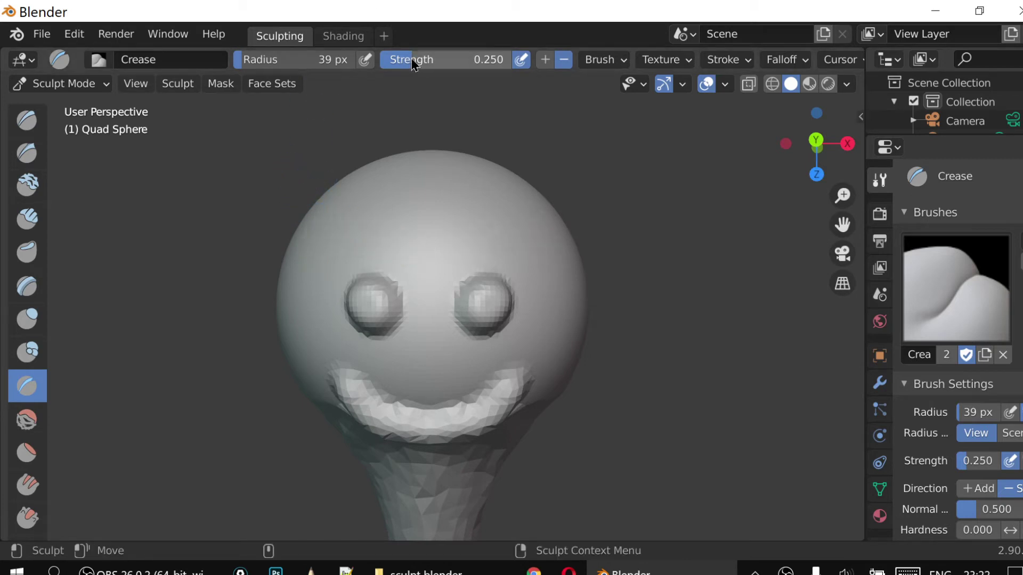
drag(414, 64, 492, 63)
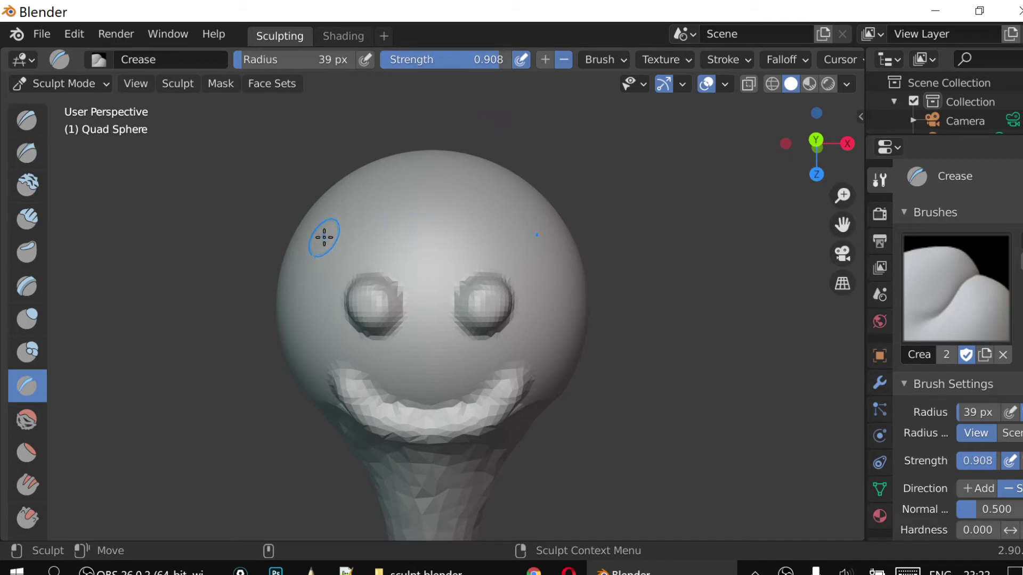
mouse_move(324, 237)
mouse_down()
mouse_move(404, 251)
mouse_move(325, 238)
mouse_up()
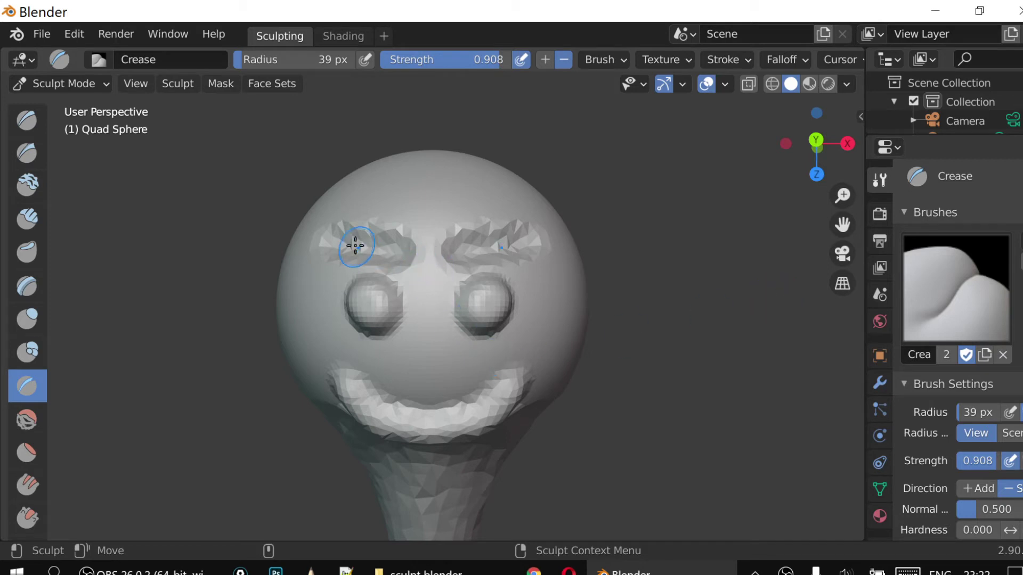
mouse_move(347, 241)
mouse_down()
mouse_move(388, 250)
mouse_move(320, 240)
mouse_up()
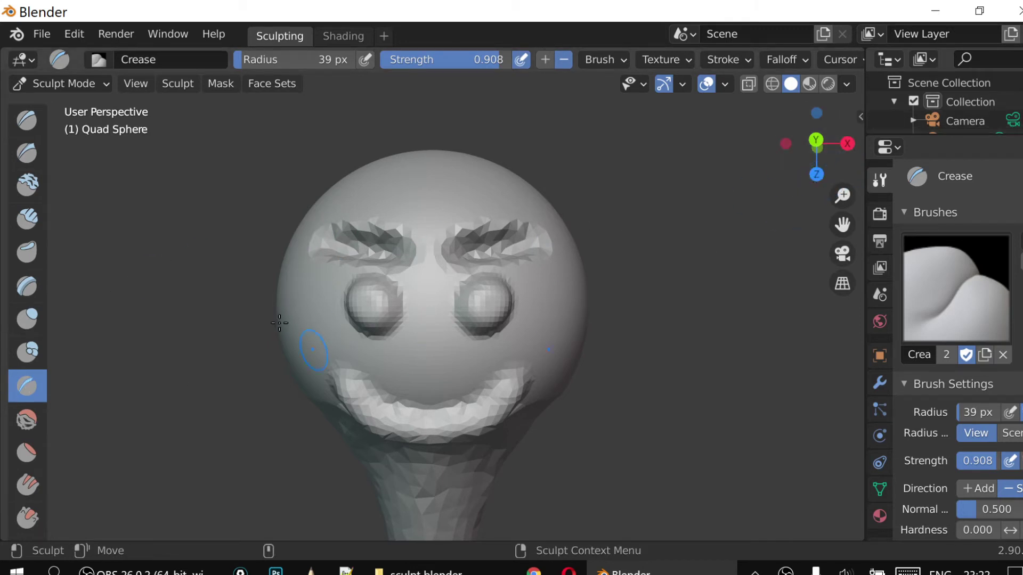
mouse_move(816, 144)
mouse_down()
mouse_move(818, 106)
mouse_move(817, 128)
mouse_up()
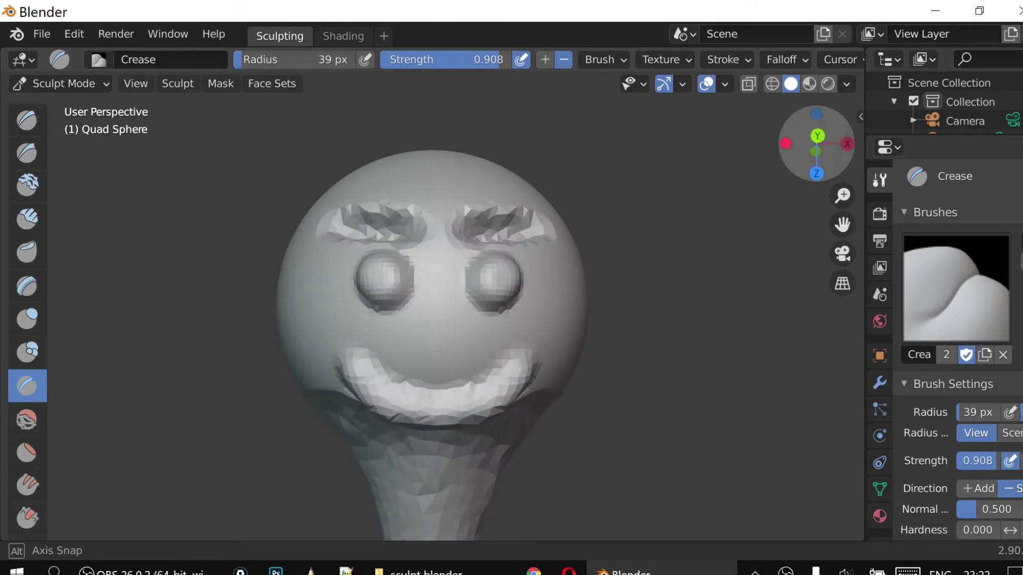
Zoom out to show the whole head and neck, and reselect the Snake Hook brush
drag(842, 196, 842, 224)
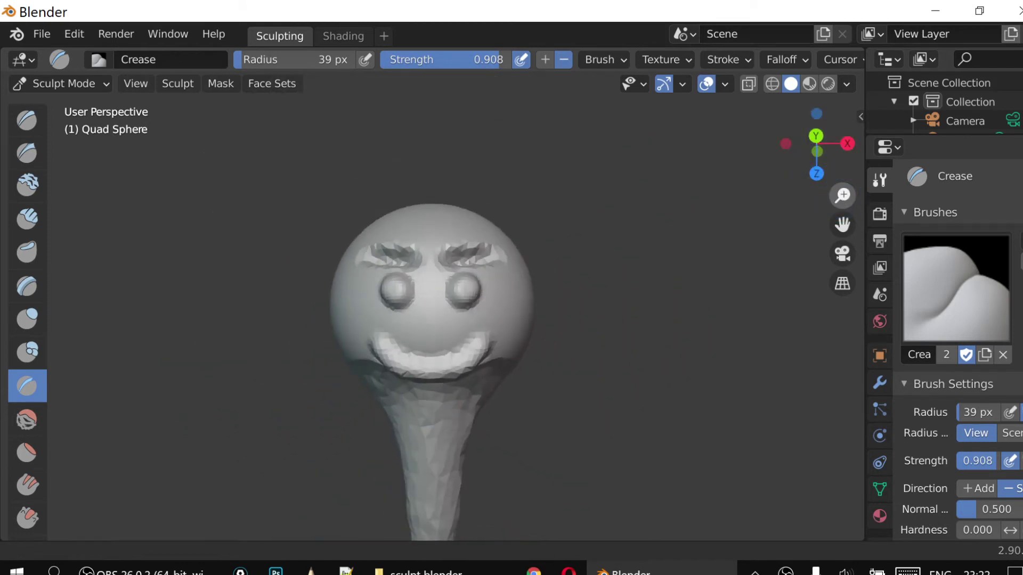
scroll(431, 346, up, 2)
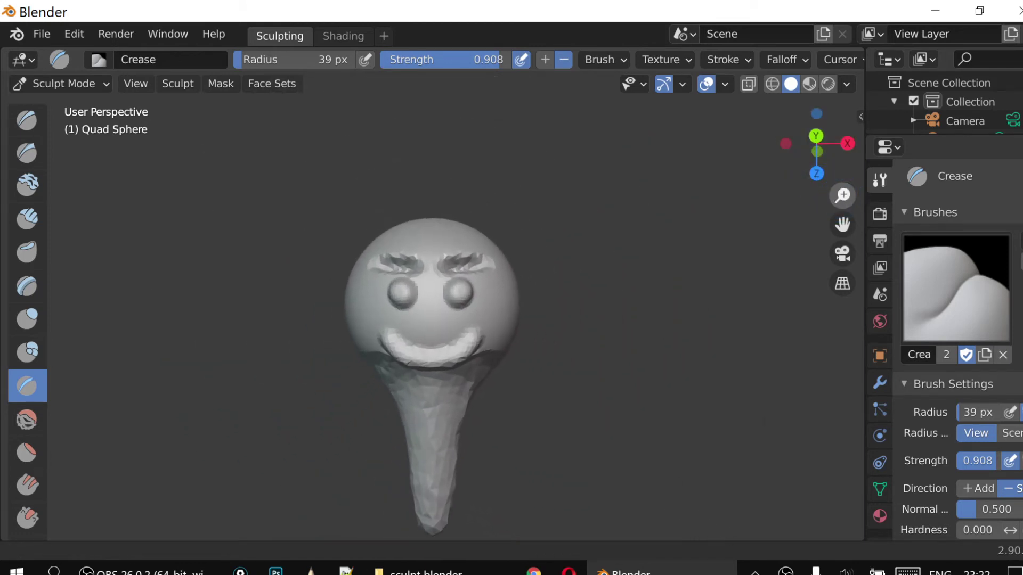
scroll(431, 347, down, 2)
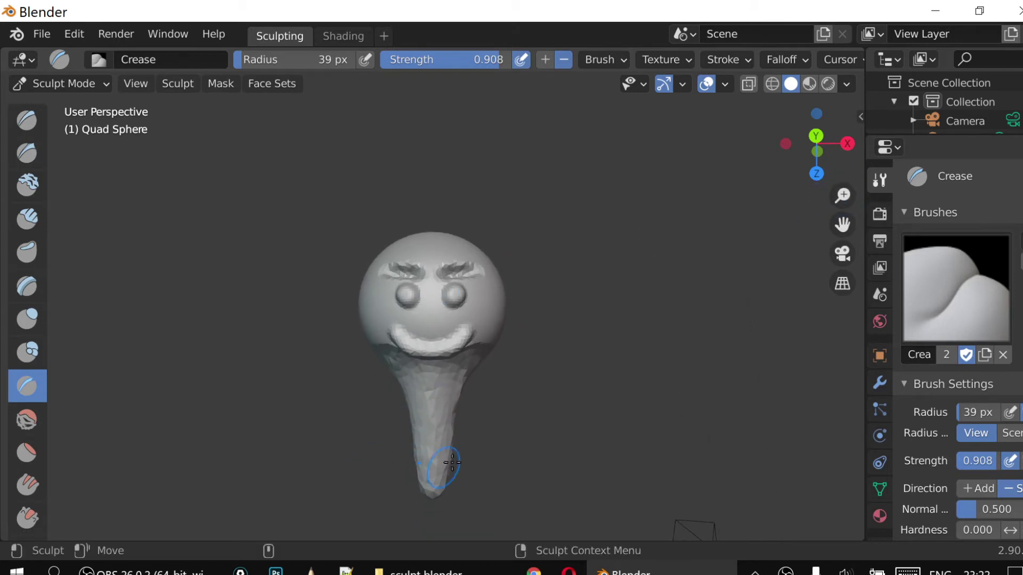
mouse_move(51, 257)
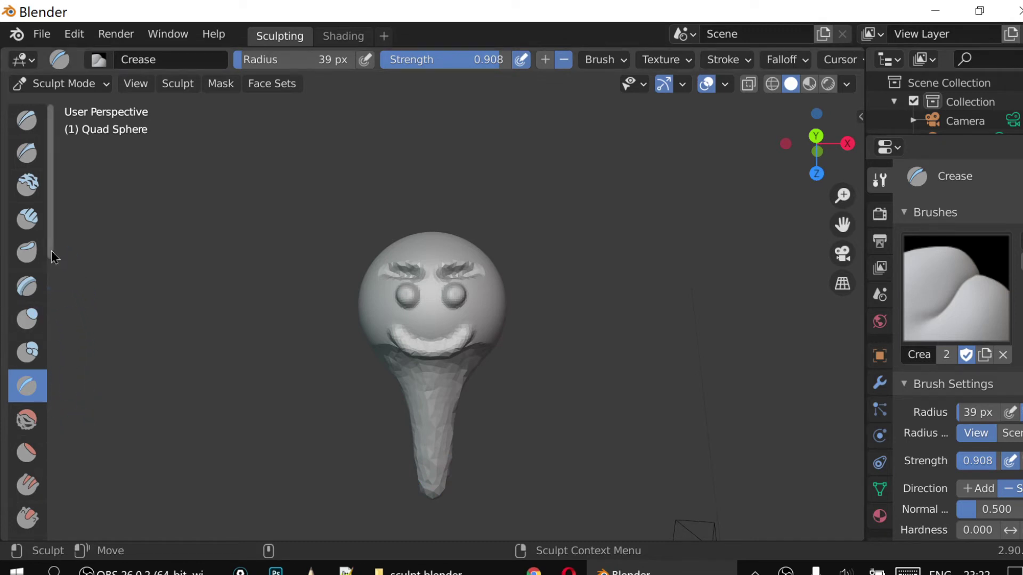
drag(53, 258, 59, 380)
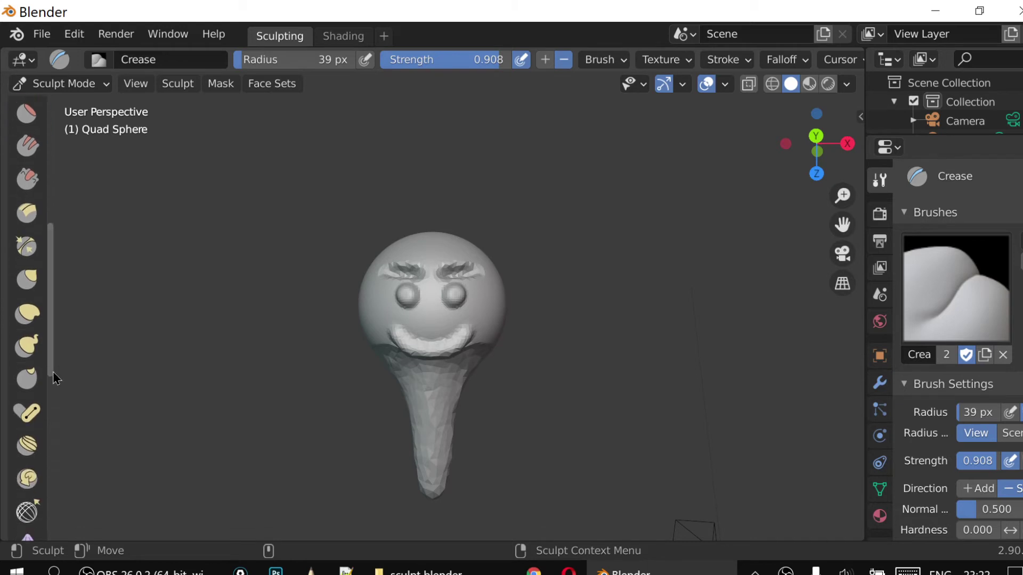
click(32, 354)
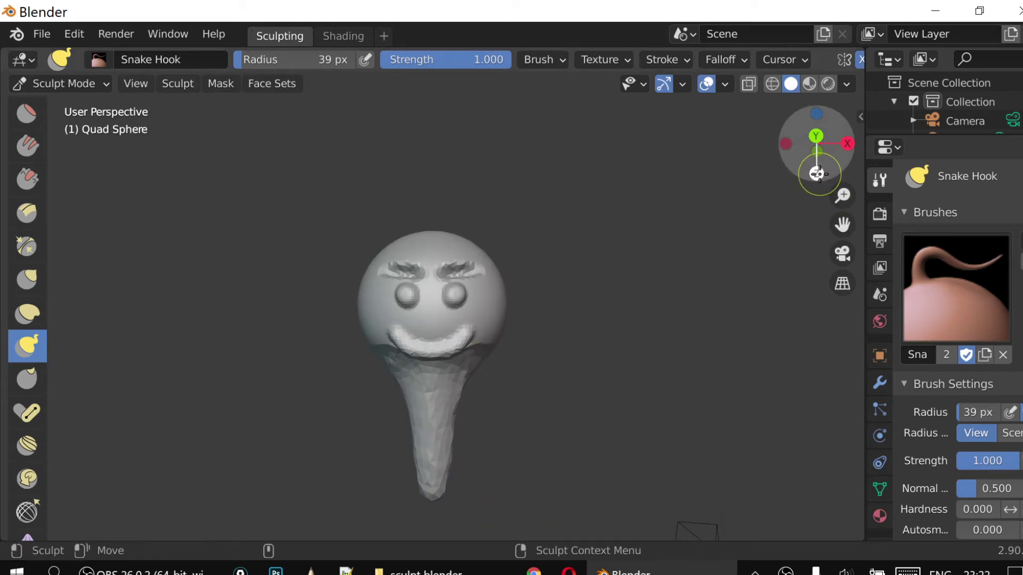
Rotate the view, enlarge the brush, and pull the neck tip longer and pointier
drag(817, 160, 843, 253)
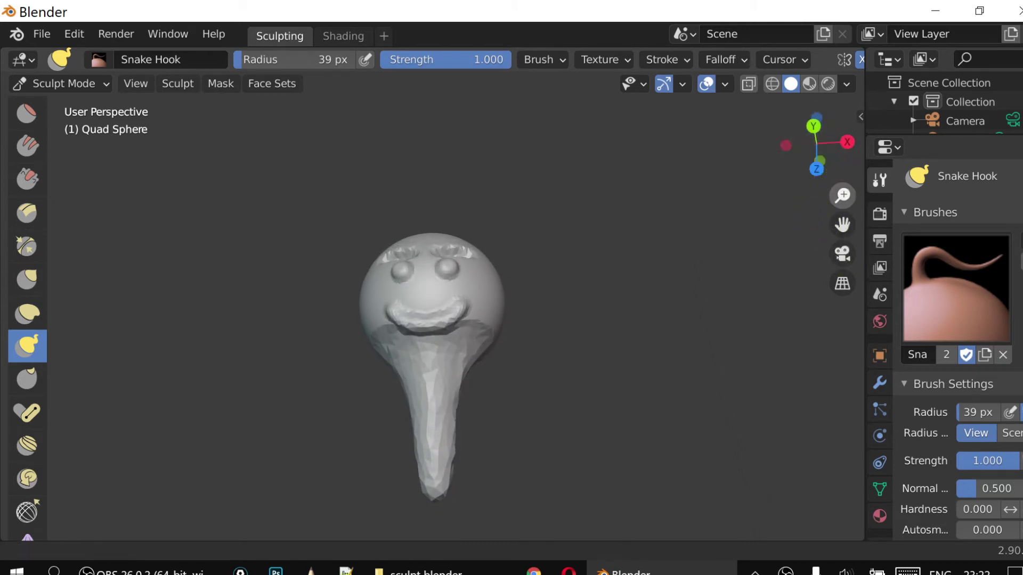
middle_drag(841, 194, 832, 202)
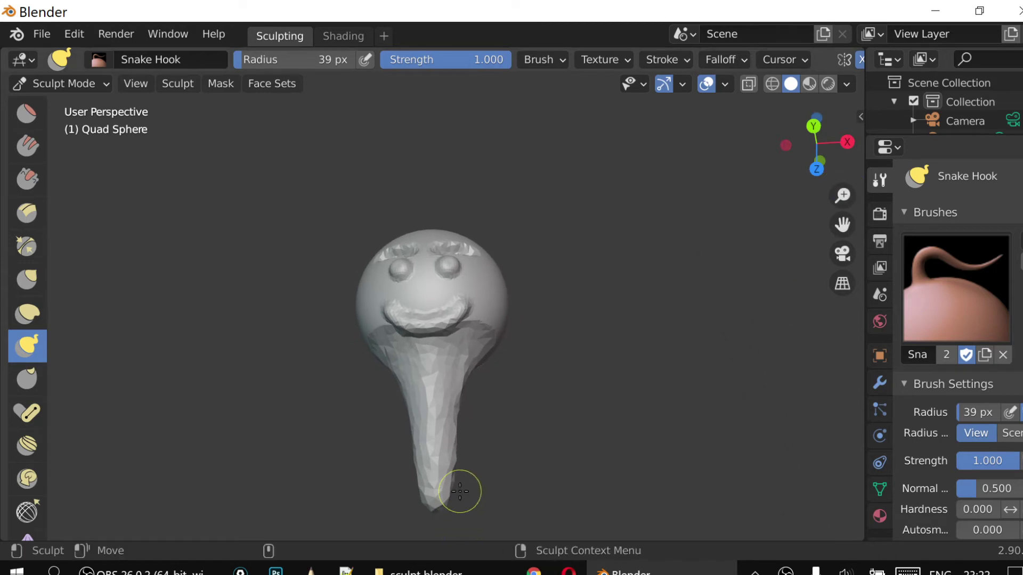
drag(246, 66, 288, 59)
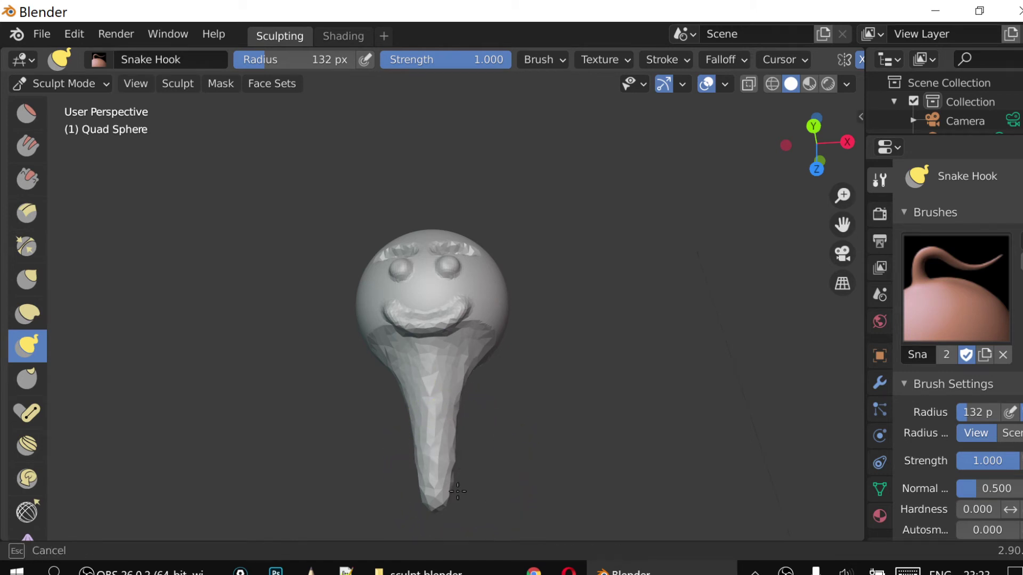
mouse_move(433, 494)
mouse_down()
mouse_move(437, 502)
mouse_move(442, 480)
mouse_up()
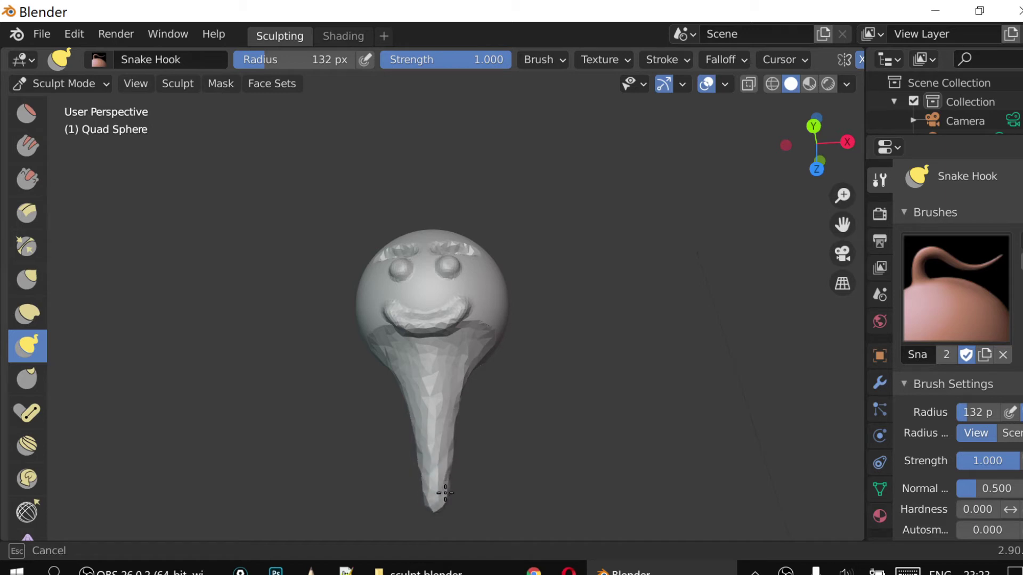
drag(443, 479, 434, 499)
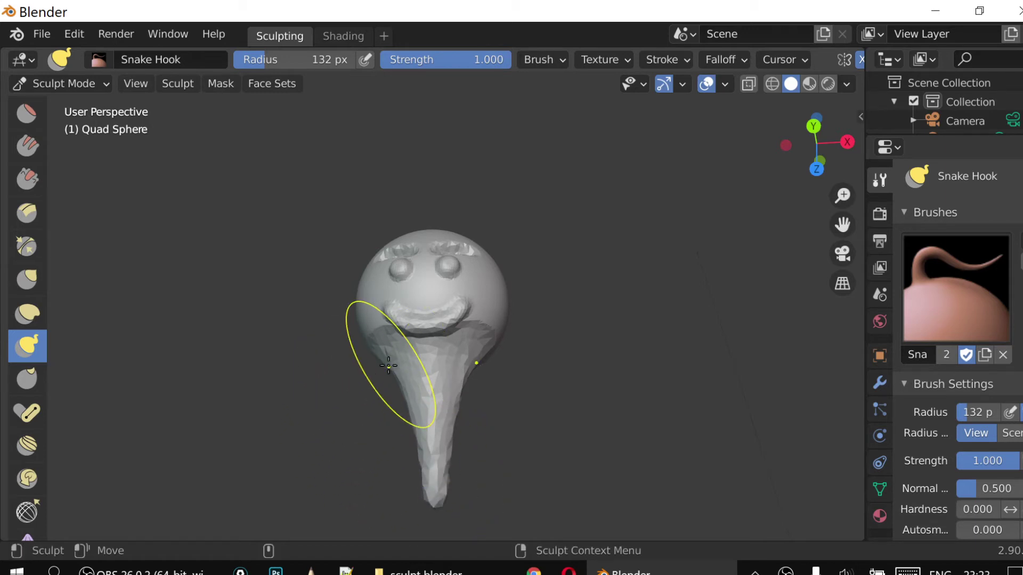
Undo a distorting lower-face stroke, then orbit to a close front view of the head
mouse_move(370, 370)
mouse_down()
mouse_move(387, 369)
mouse_move(388, 391)
mouse_up()
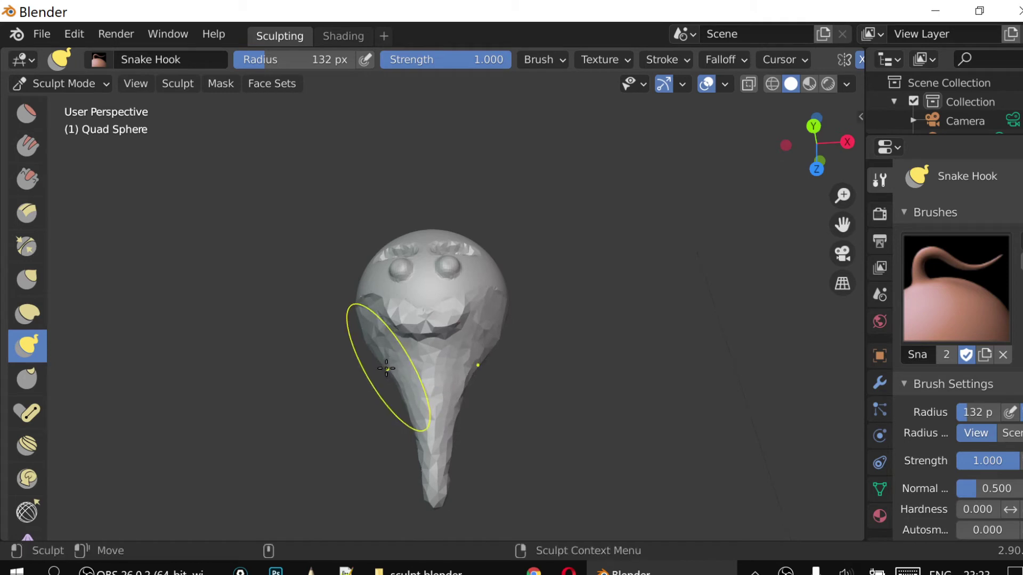
key(ctrl+z)
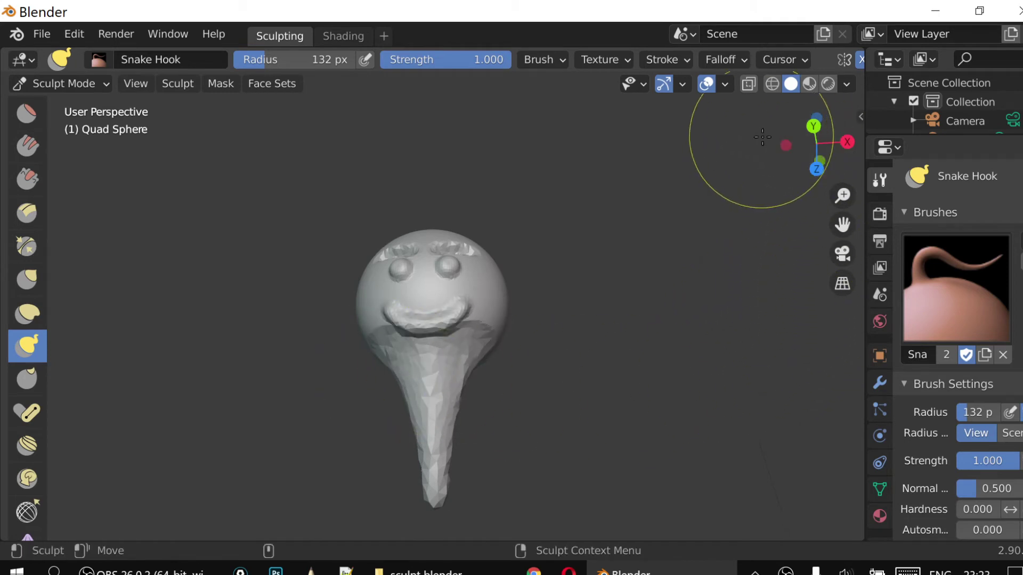
mouse_move(815, 128)
mouse_down()
mouse_move(815, 159)
mouse_move(819, 118)
mouse_move(820, 145)
mouse_up()
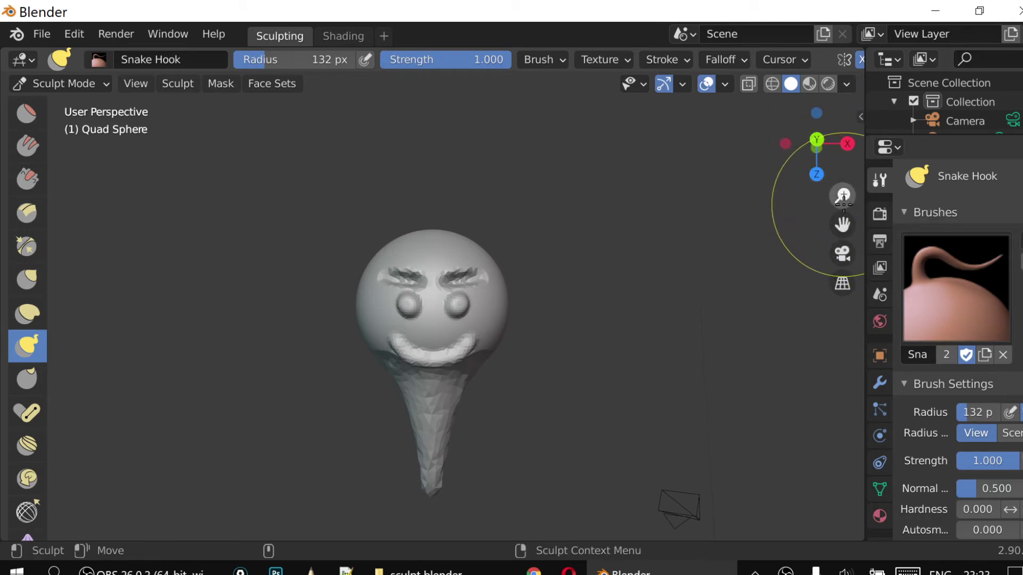
mouse_move(843, 195)
mouse_down()
mouse_move(843, 176)
mouse_move(851, 185)
mouse_up()
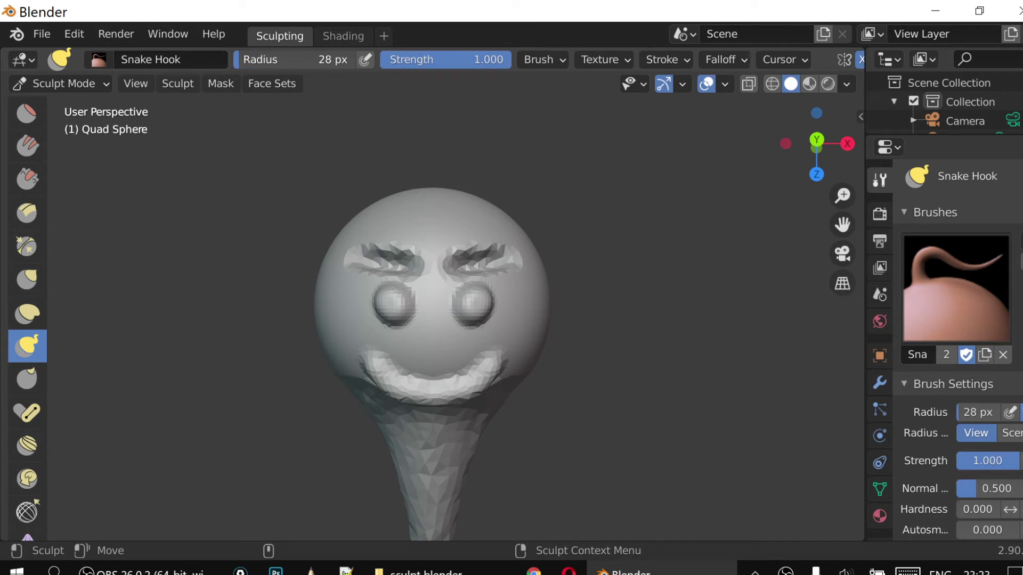
Shrink the Snake Hook radius to 44 px and pull mirrored spikes from the head's top and sides
drag(299, 59, 288, 60)
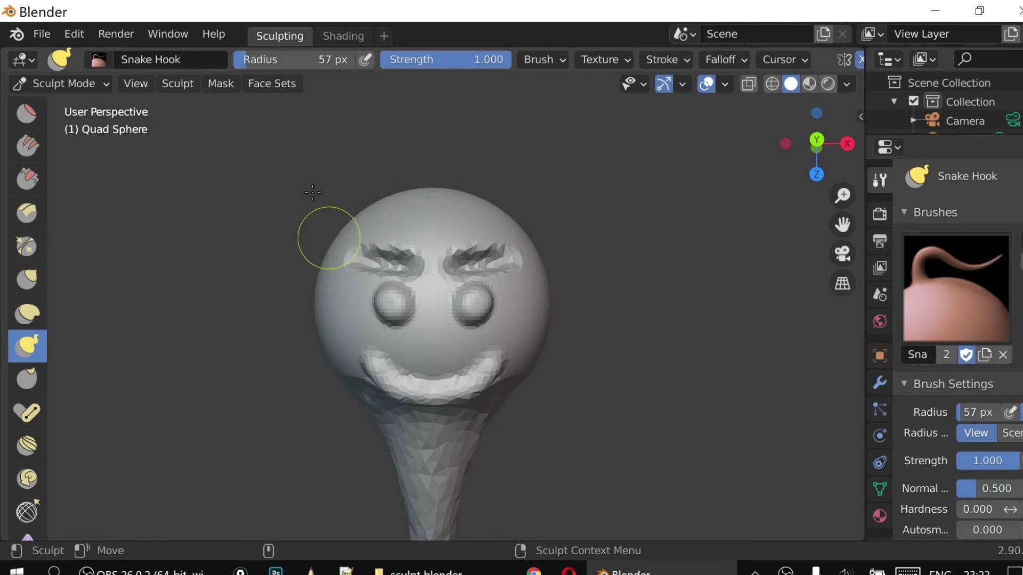
drag(288, 59, 253, 59)
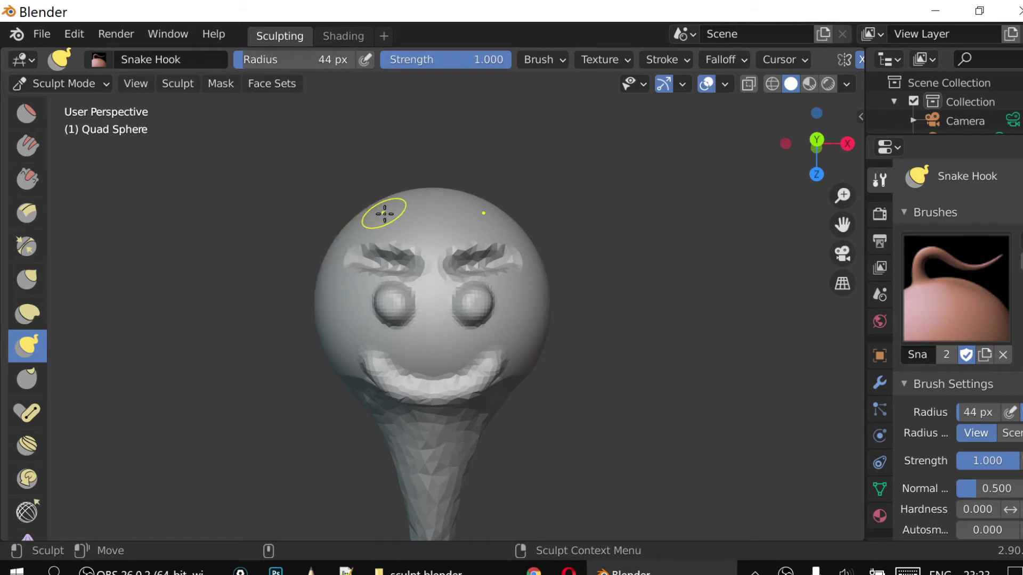
drag(383, 214, 353, 190)
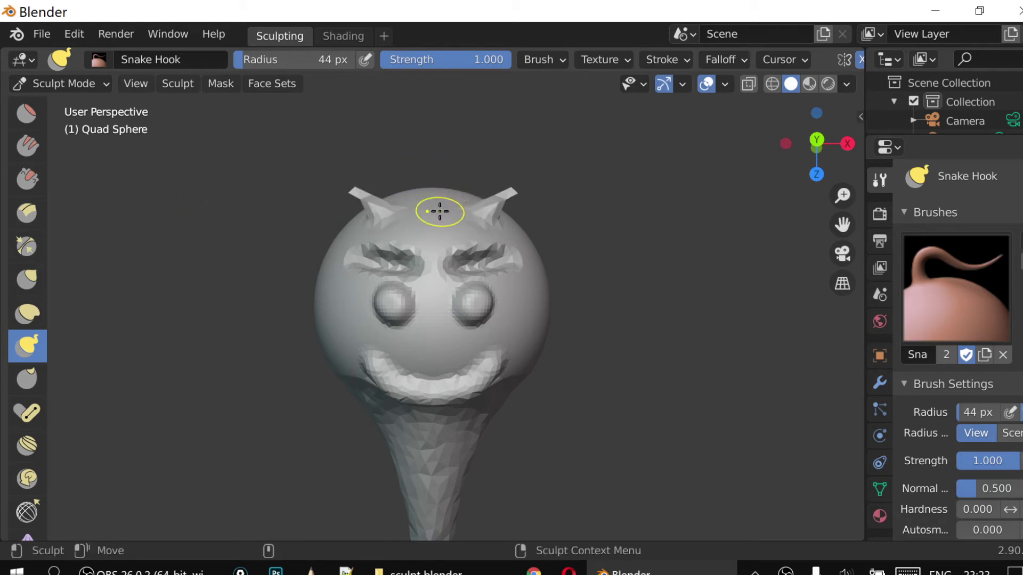
drag(440, 211, 434, 178)
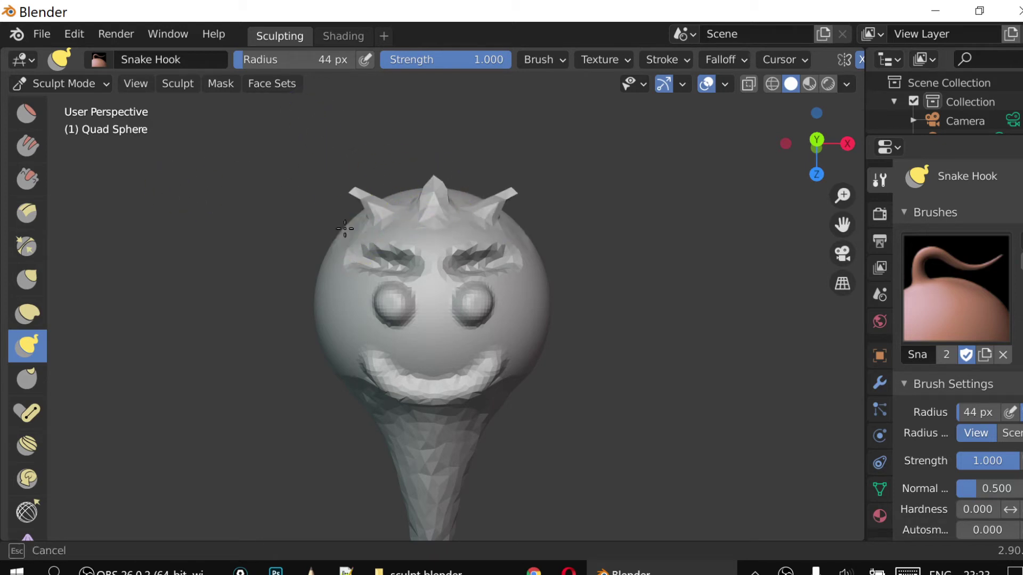
drag(346, 226, 301, 214)
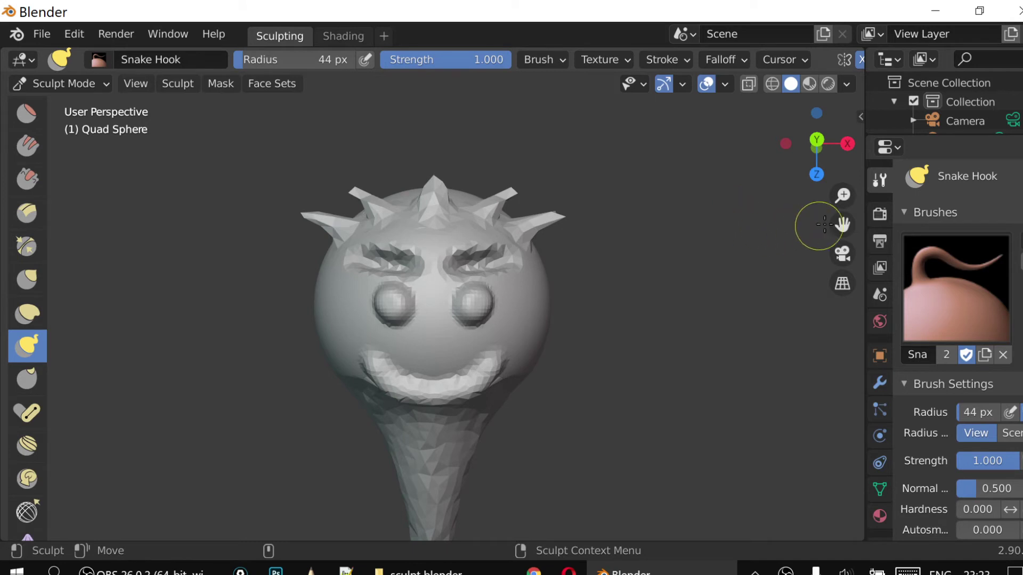
Enlarge the brush to 75 px and pull large spikes from the top and both sides
drag(820, 173, 728, 527)
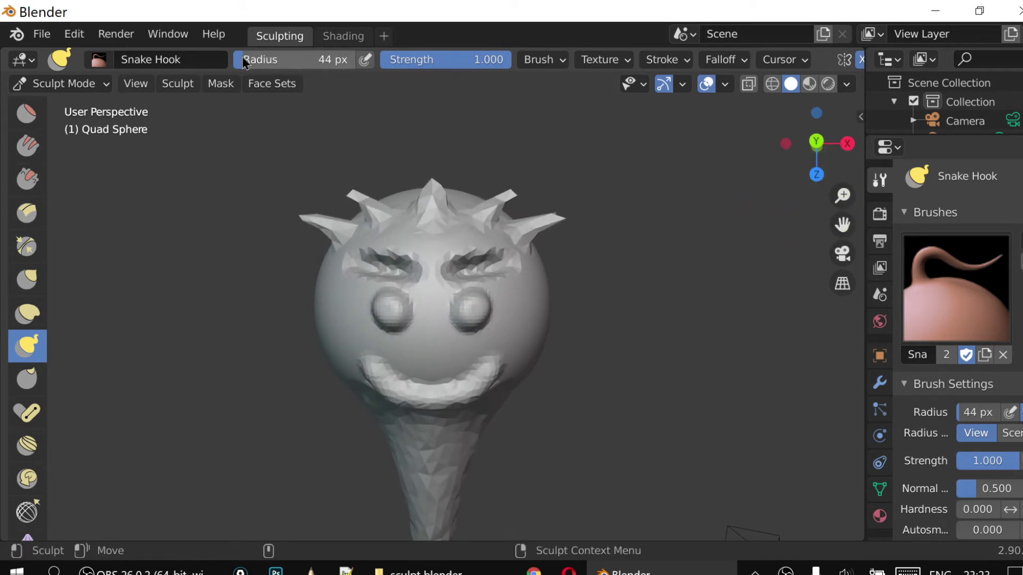
drag(244, 61, 259, 62)
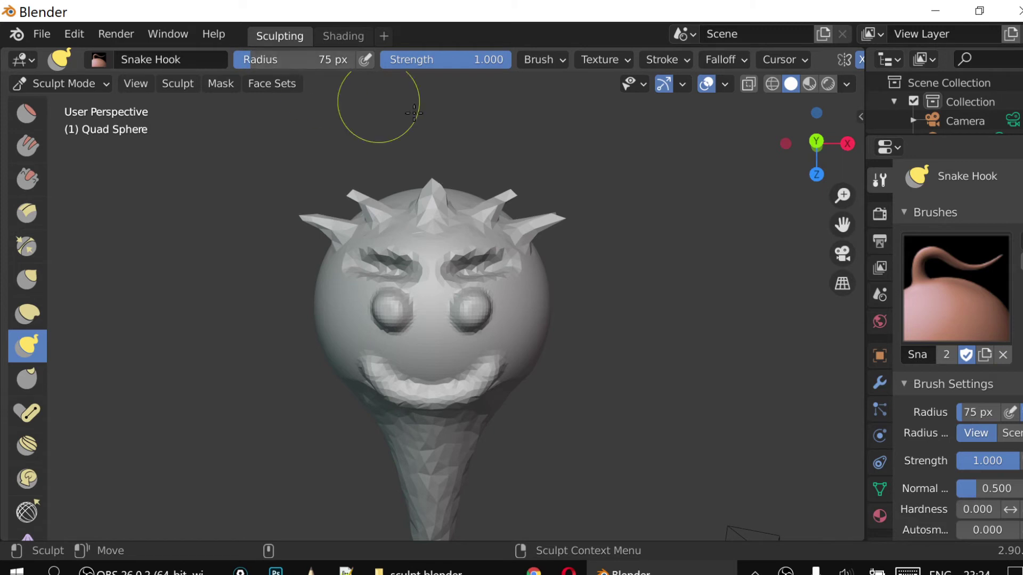
drag(405, 203, 351, 126)
drag(464, 197, 521, 116)
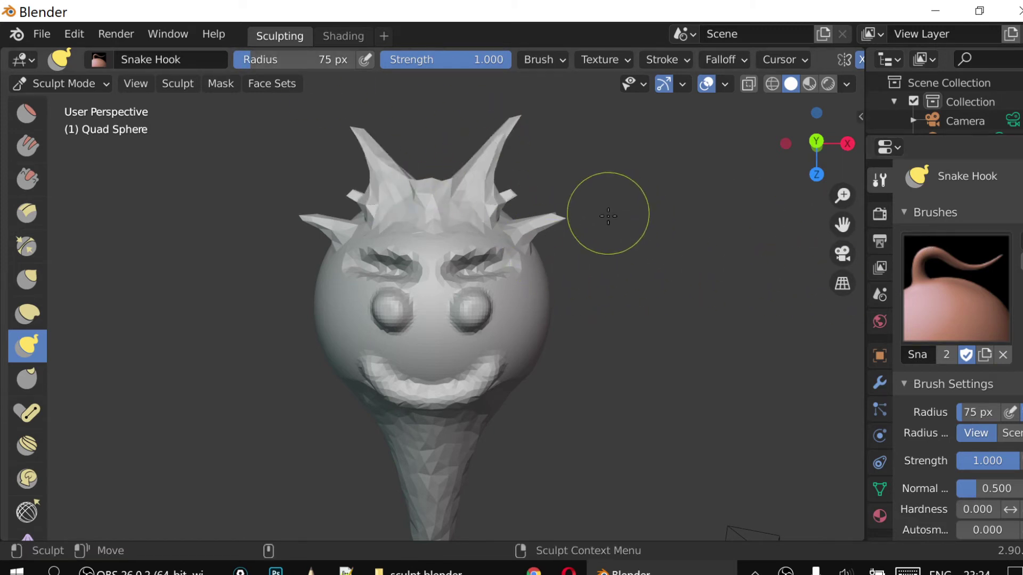
drag(538, 320, 653, 399)
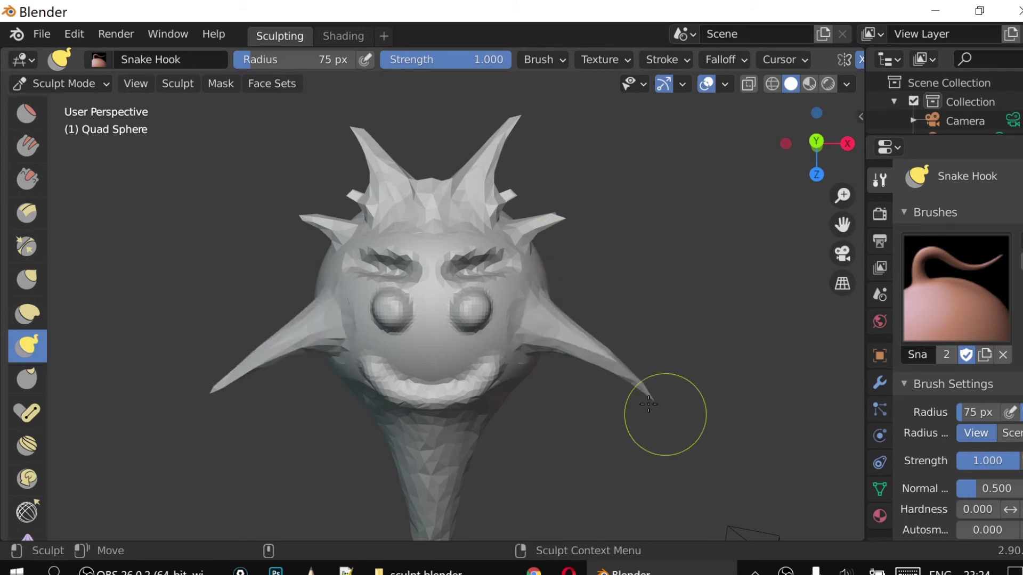
drag(323, 270, 173, 283)
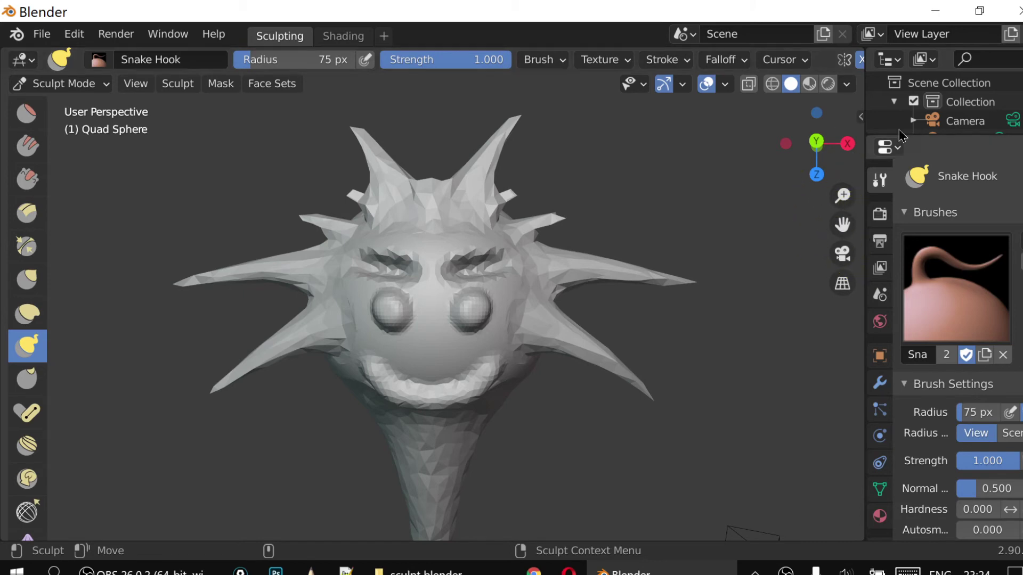
mouse_move(843, 195)
mouse_down()
mouse_move(843, 210)
mouse_move(842, 171)
mouse_up()
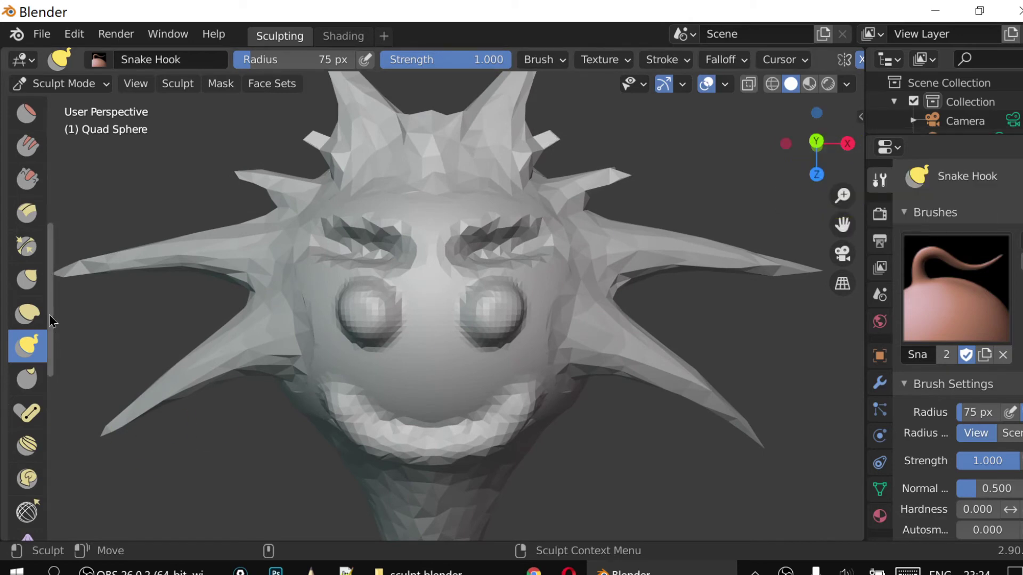
mouse_move(53, 323)
mouse_down()
mouse_move(56, 398)
mouse_move(47, 293)
mouse_up()
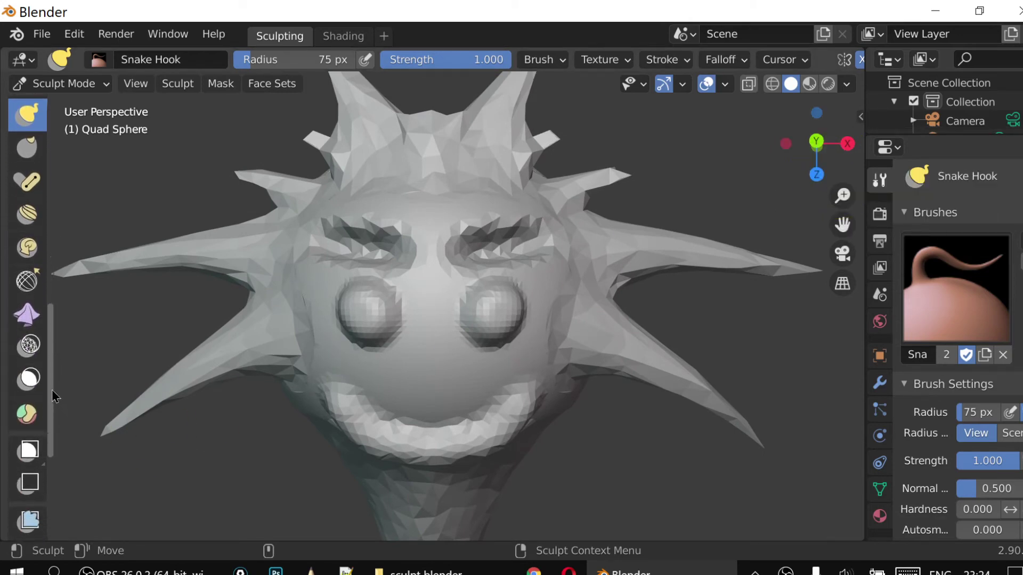
scroll(37, 257, up, 5)
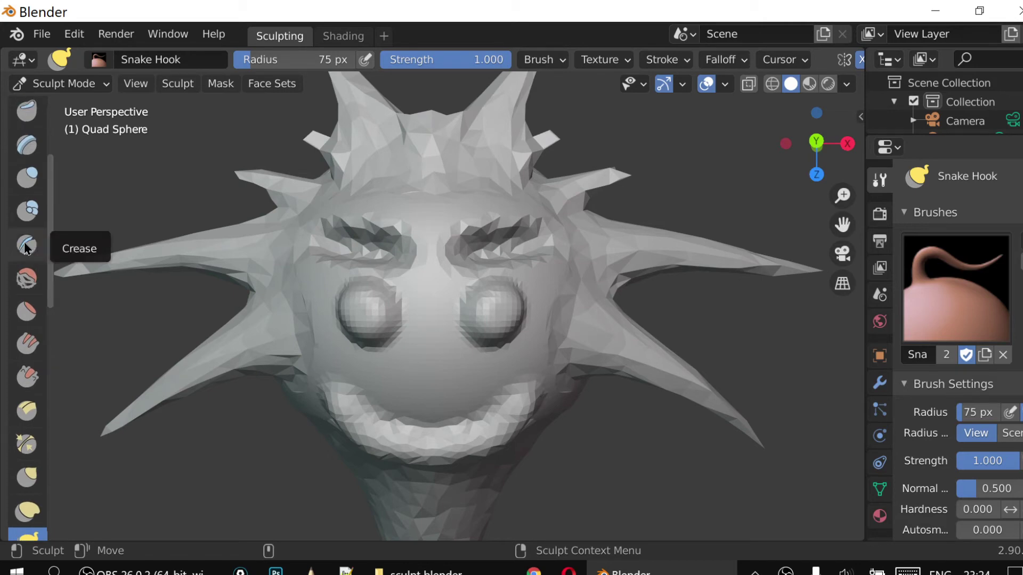
Crease pupils into both eyes with a 20 px Crease brush, then zoom out and orbit toward the back
click(27, 245)
drag(253, 60, 227, 60)
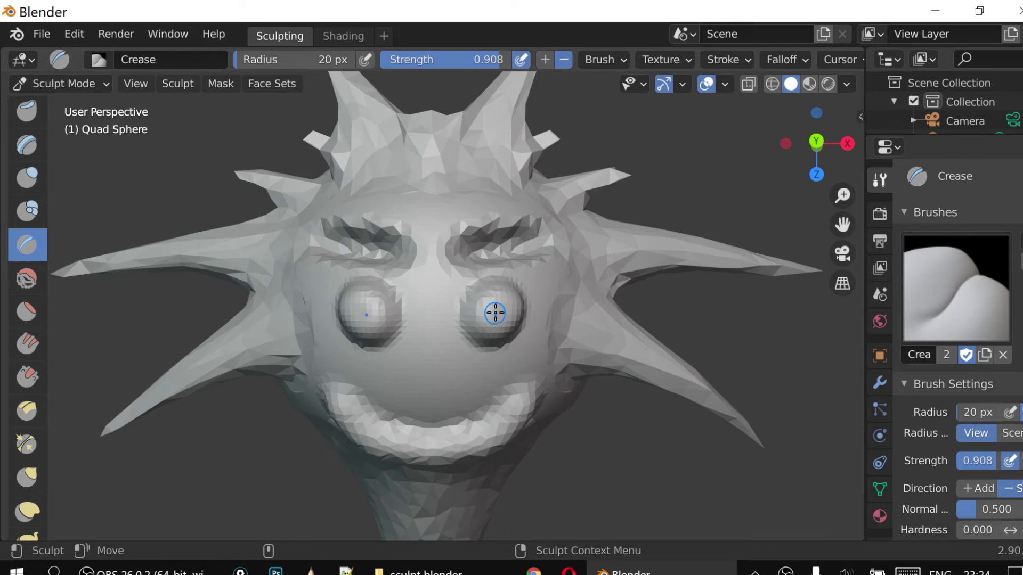
drag(496, 313, 495, 312)
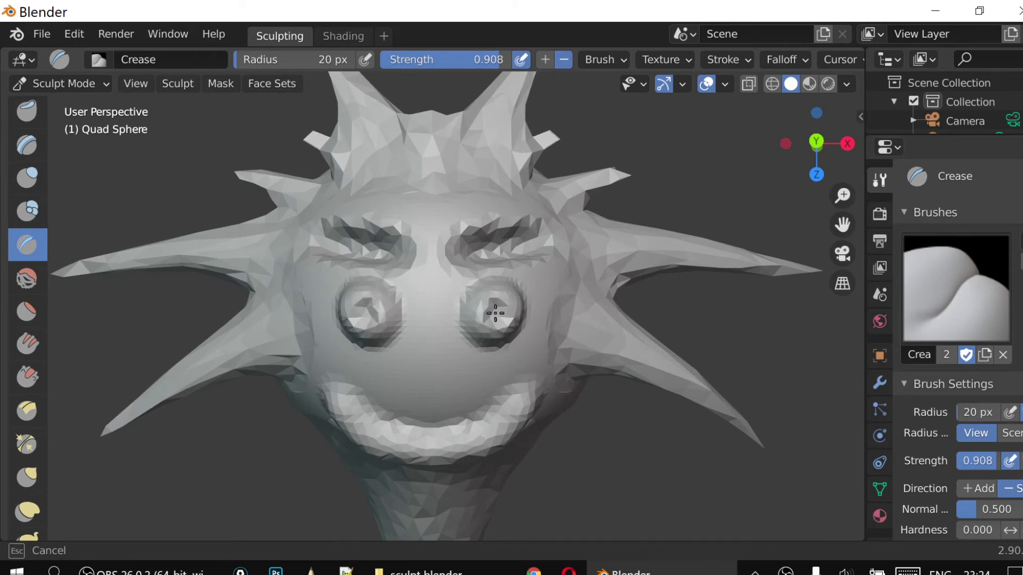
drag(493, 314, 497, 318)
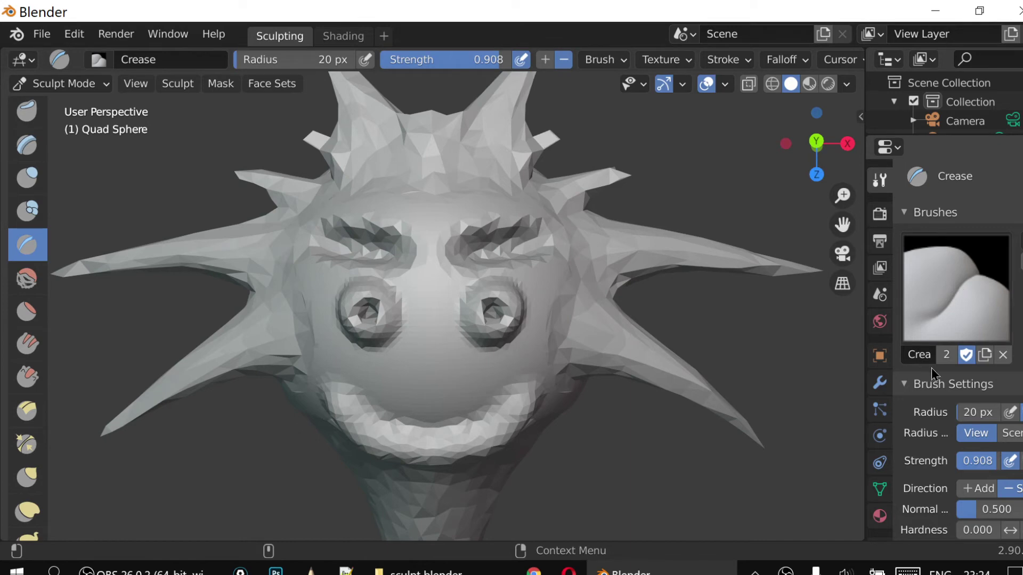
drag(843, 196, 843, 234)
mouse_move(790, 157)
mouse_down()
mouse_move(554, 160)
mouse_move(262, 450)
mouse_move(251, 484)
mouse_move(746, 342)
mouse_move(711, 405)
mouse_move(757, 528)
mouse_move(772, 525)
mouse_up()
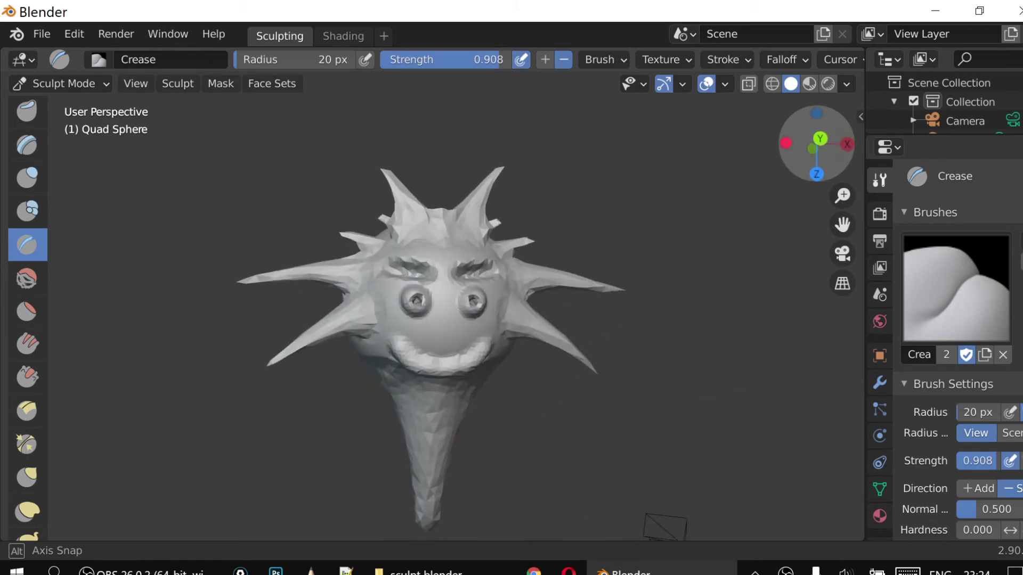
Turn to the back of the head and carve a jagged 20 px Crease groove across it
mouse_move(773, 525)
middle_down()
mouse_move(784, 517)
mouse_move(247, 525)
middle_up()
drag(788, 160, 777, 163)
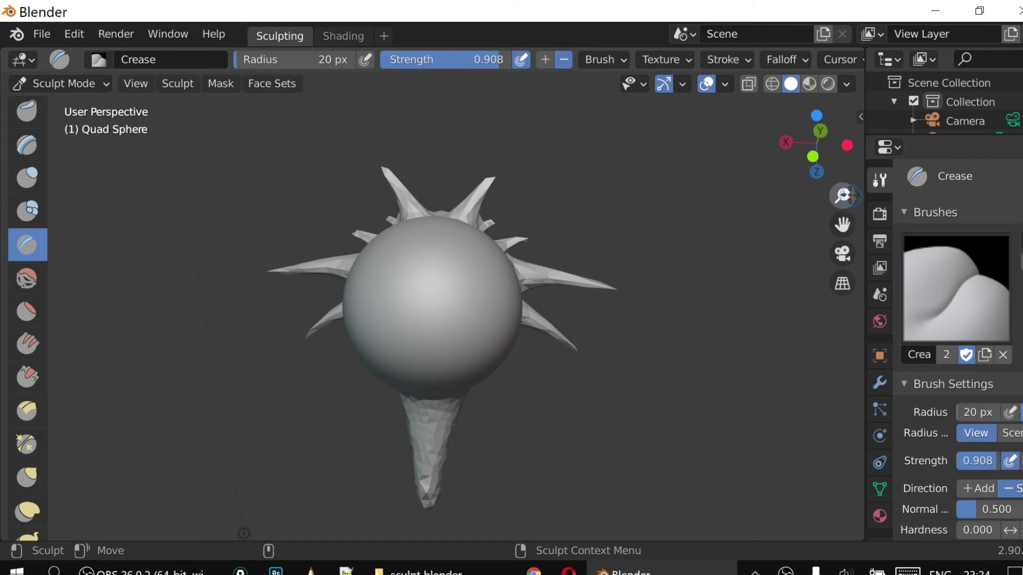
drag(844, 195, 842, 181)
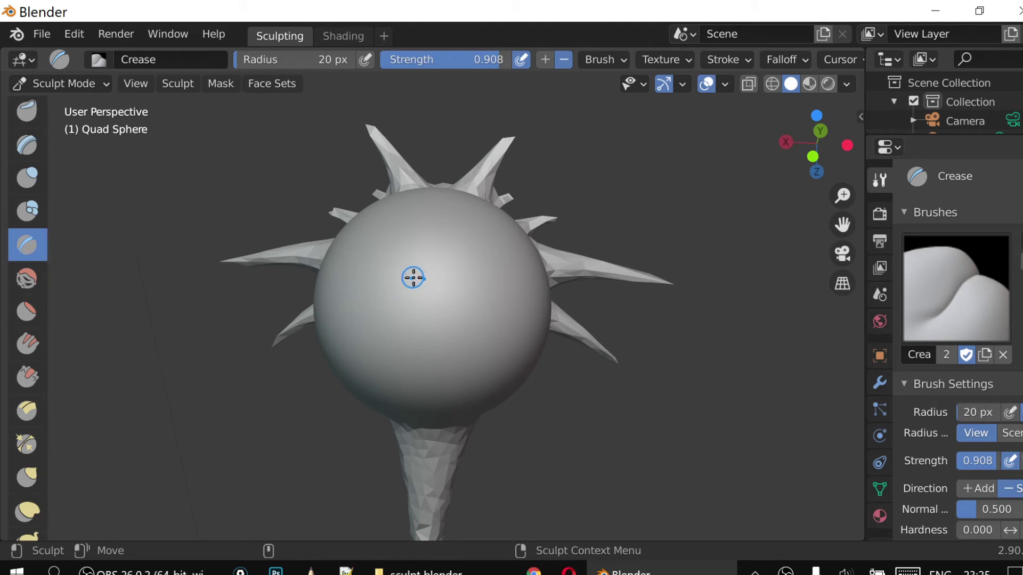
drag(377, 277, 360, 291)
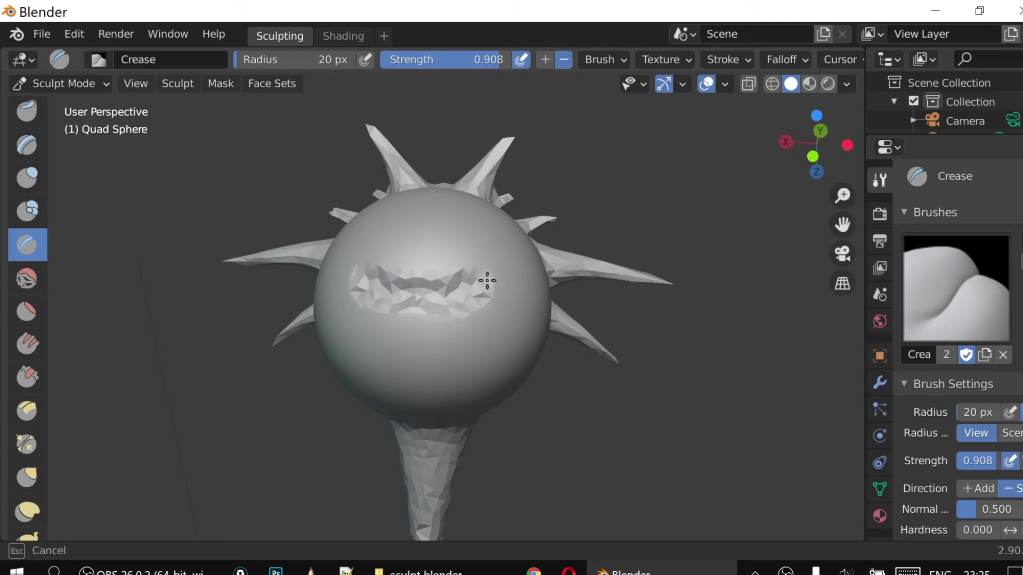
drag(487, 281, 506, 279)
drag(787, 144, 540, 252)
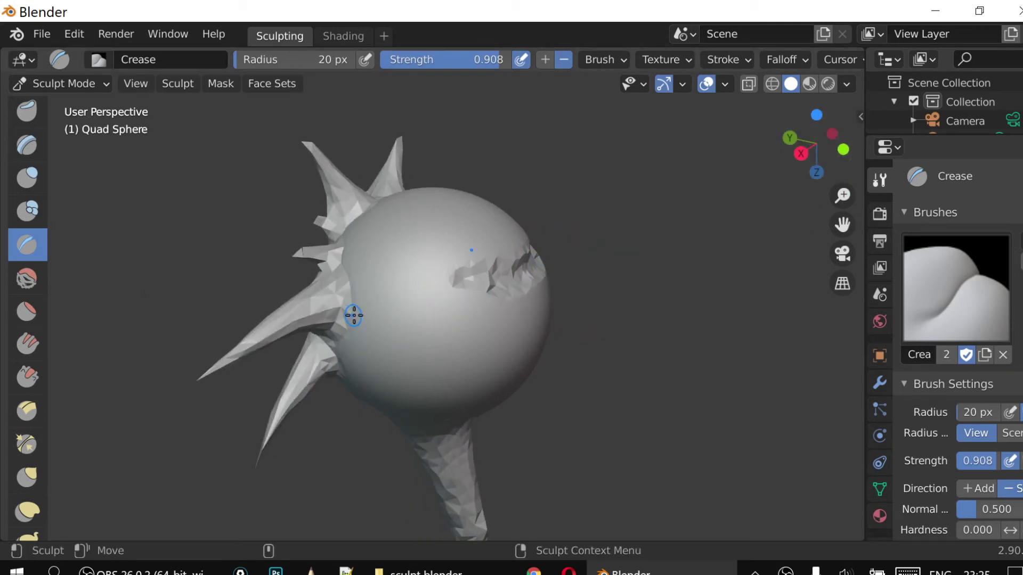
Swell the jagged groove into a large rounded bulge with a 212 px Inflate brush
click(28, 182)
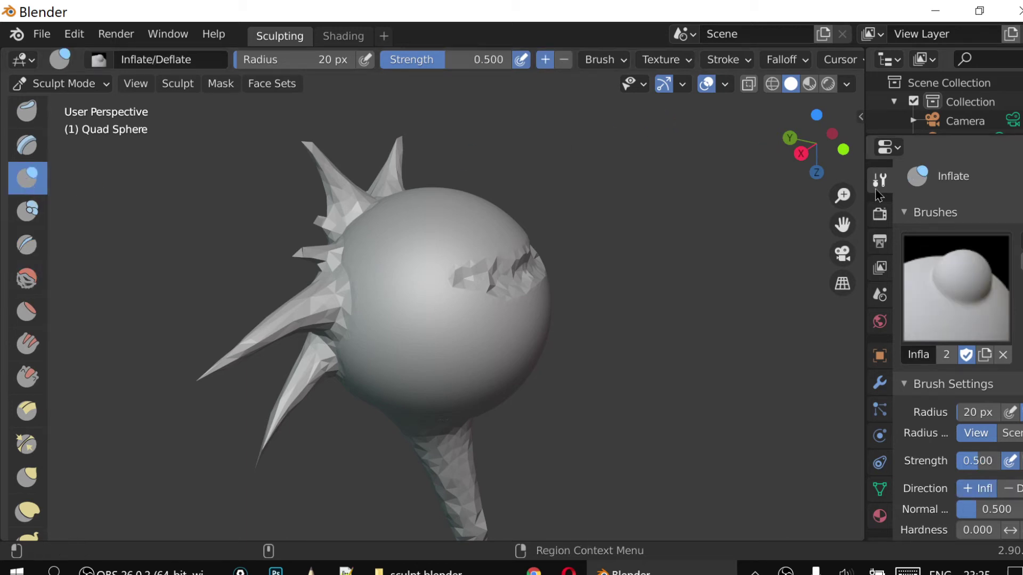
drag(844, 197, 844, 181)
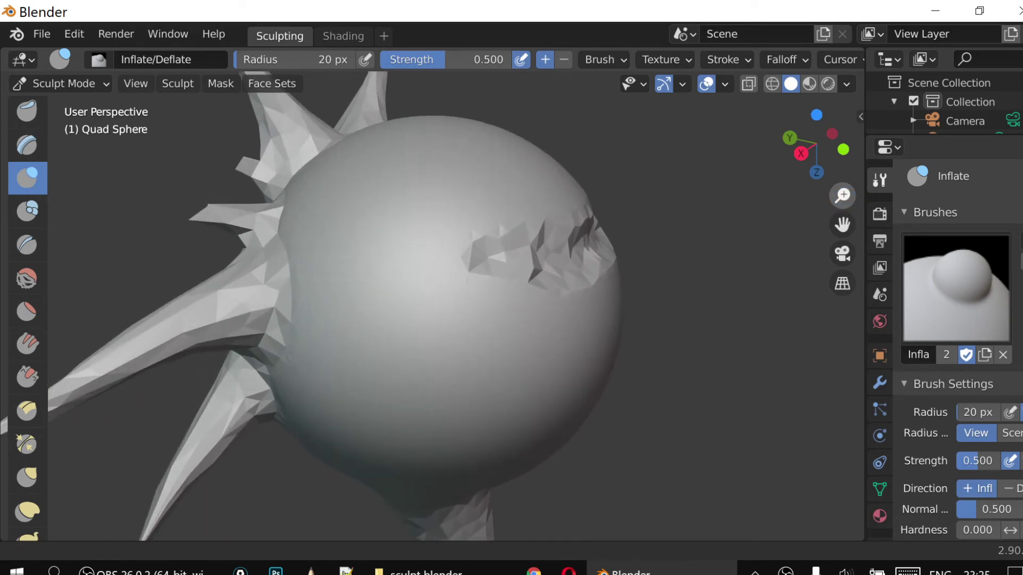
drag(837, 133, 810, 136)
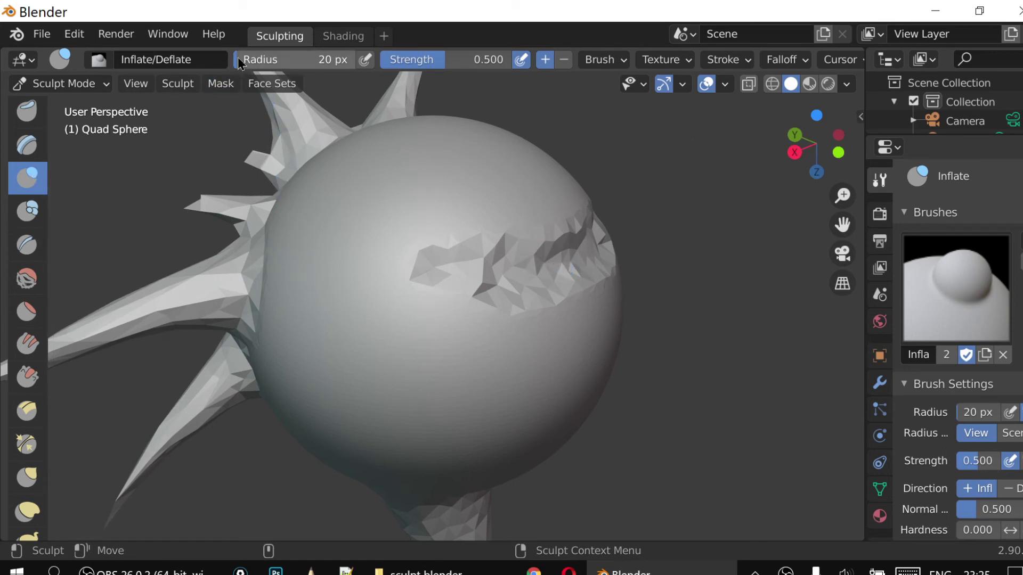
drag(283, 59, 325, 59)
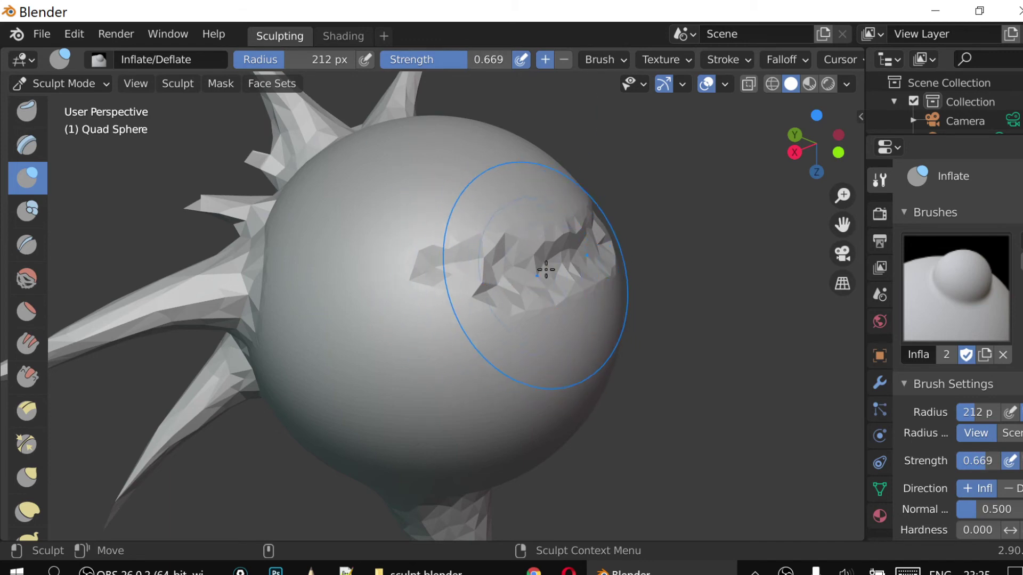
mouse_move(528, 270)
mouse_down()
mouse_move(599, 267)
mouse_move(519, 279)
mouse_move(646, 224)
mouse_move(595, 280)
mouse_move(498, 274)
mouse_move(507, 286)
mouse_move(457, 325)
mouse_move(513, 314)
mouse_move(579, 285)
mouse_up()
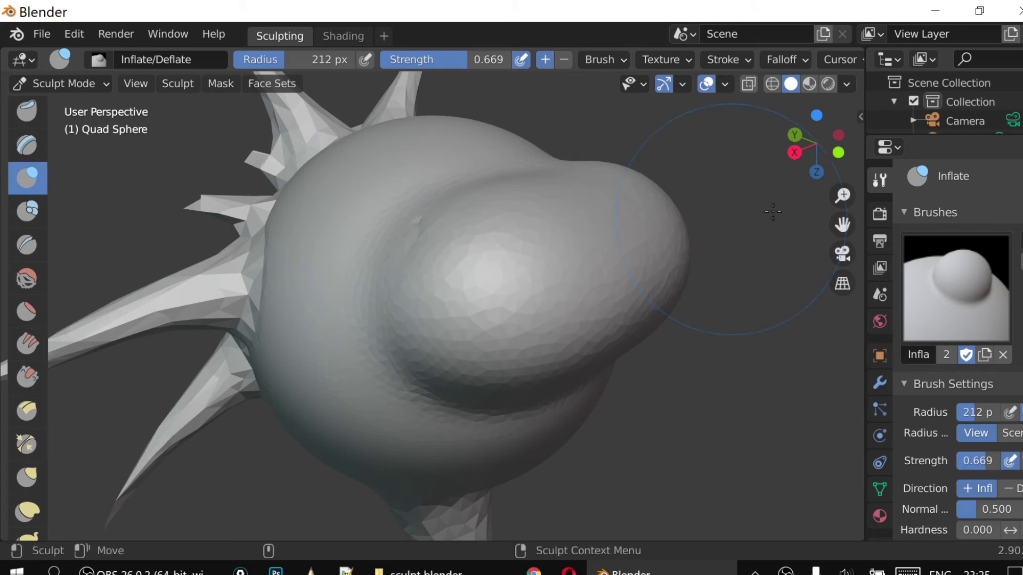
mouse_move(842, 196)
mouse_down()
mouse_move(842, 210)
mouse_move(842, 175)
mouse_move(842, 195)
mouse_move(836, 175)
mouse_move(767, 149)
mouse_move(533, 167)
mouse_up()
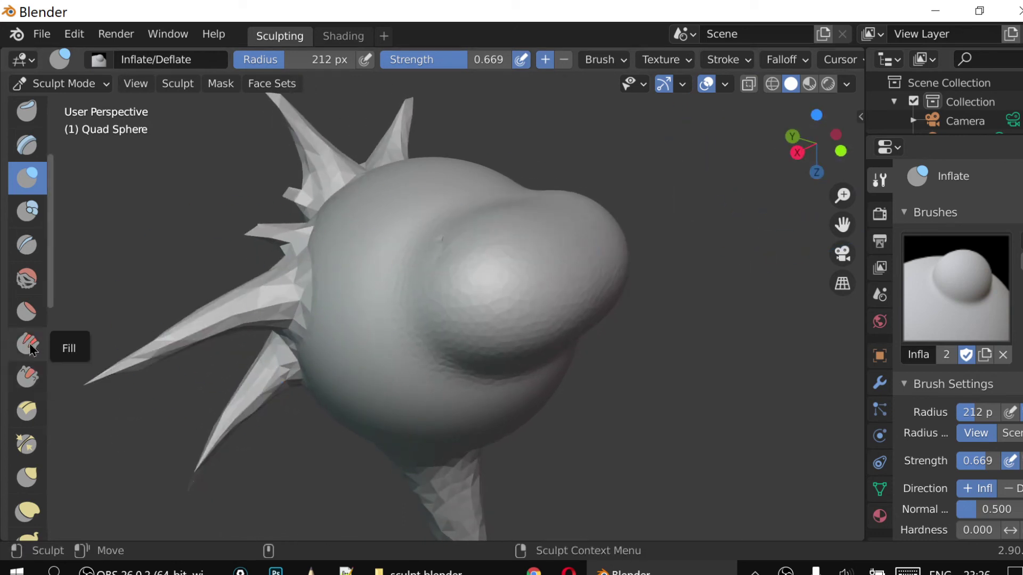
mouse_move(50, 299)
mouse_down()
mouse_move(47, 320)
mouse_move(47, 246)
mouse_up()
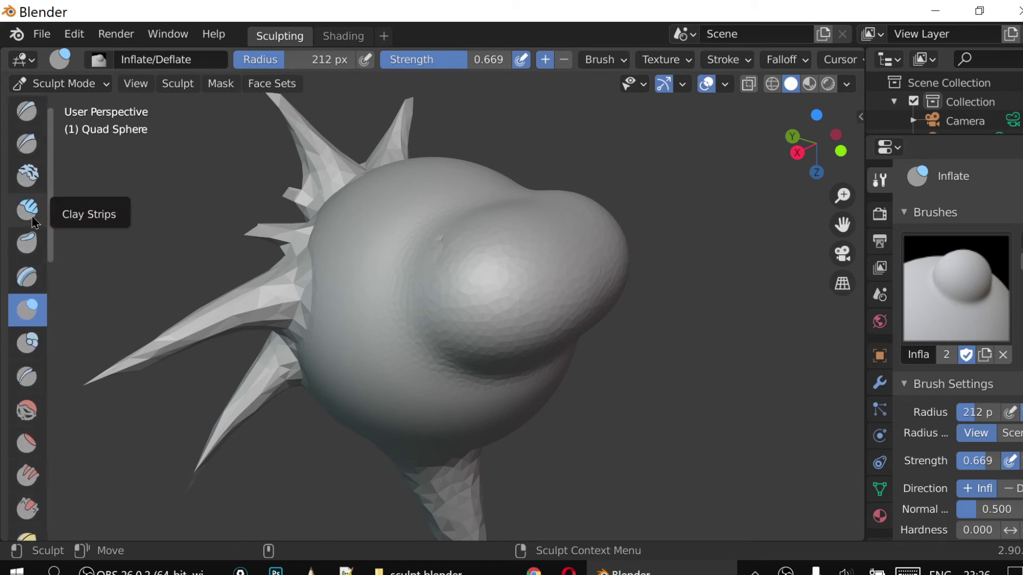
Switch to the Layer brush at 91 px and raise ridges on the snout bulge
click(28, 277)
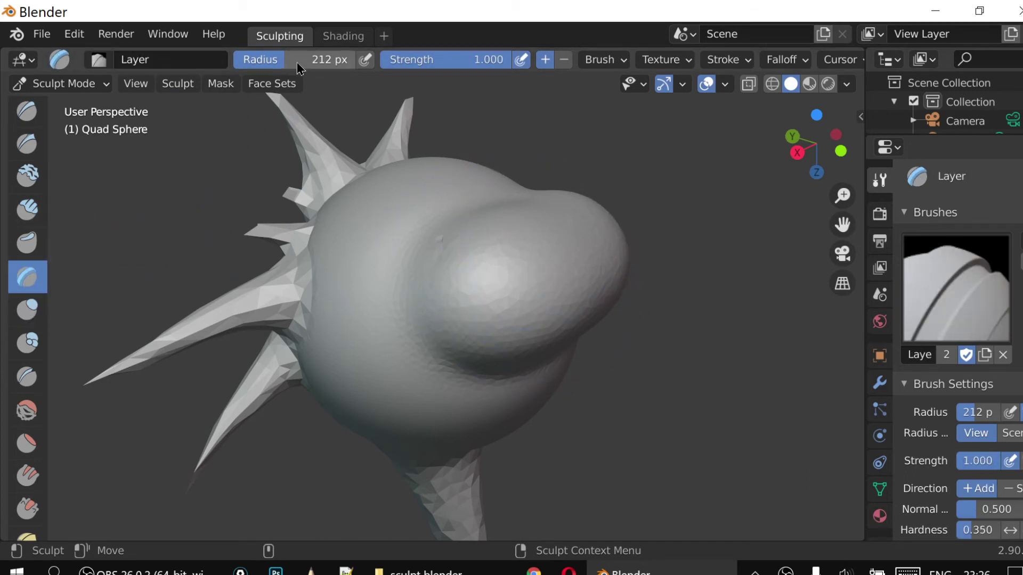
key(f)
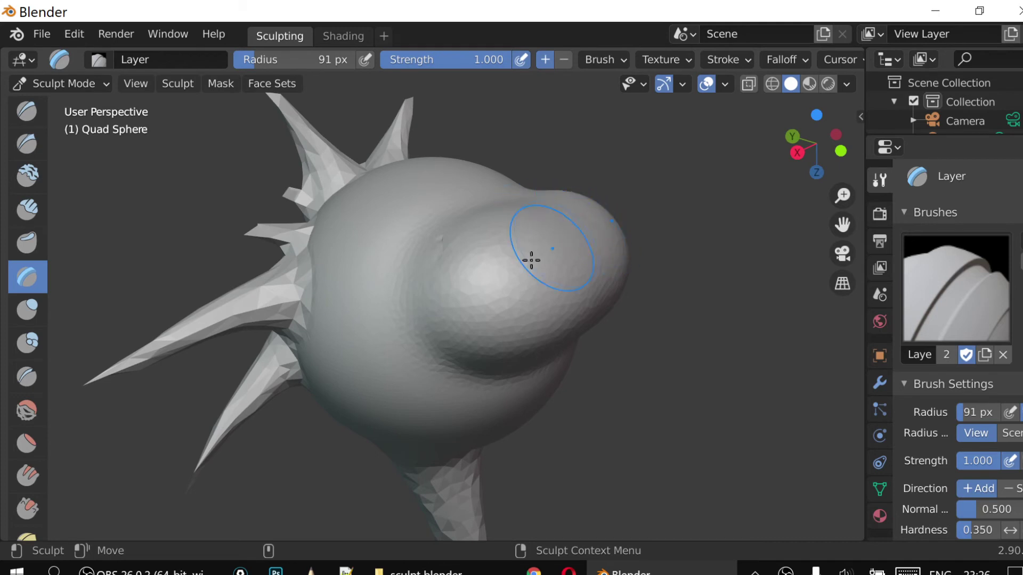
mouse_move(484, 233)
mouse_down()
mouse_move(532, 297)
mouse_move(493, 344)
mouse_up()
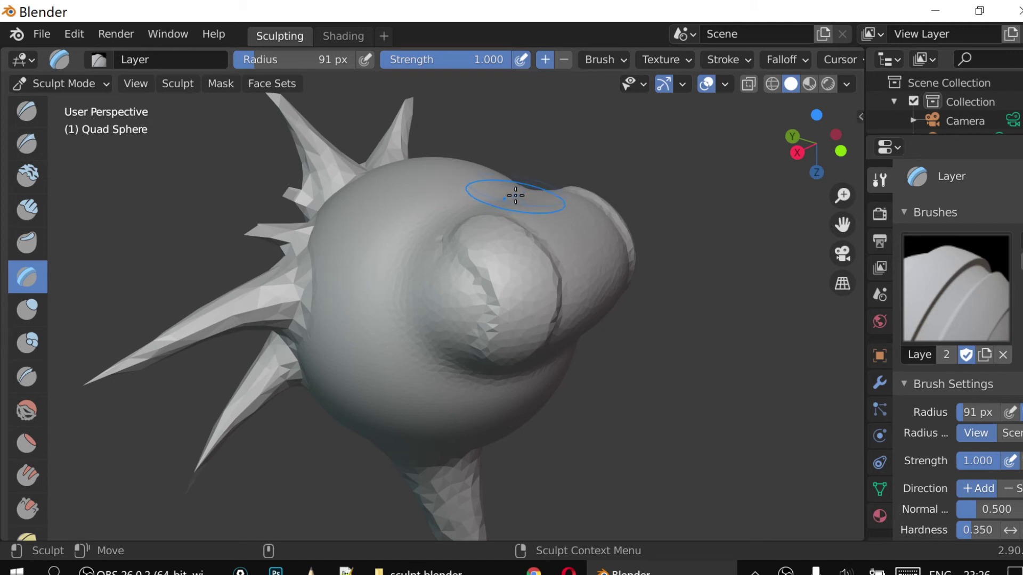
mouse_move(516, 195)
mouse_down()
mouse_move(549, 350)
mouse_move(527, 367)
mouse_up()
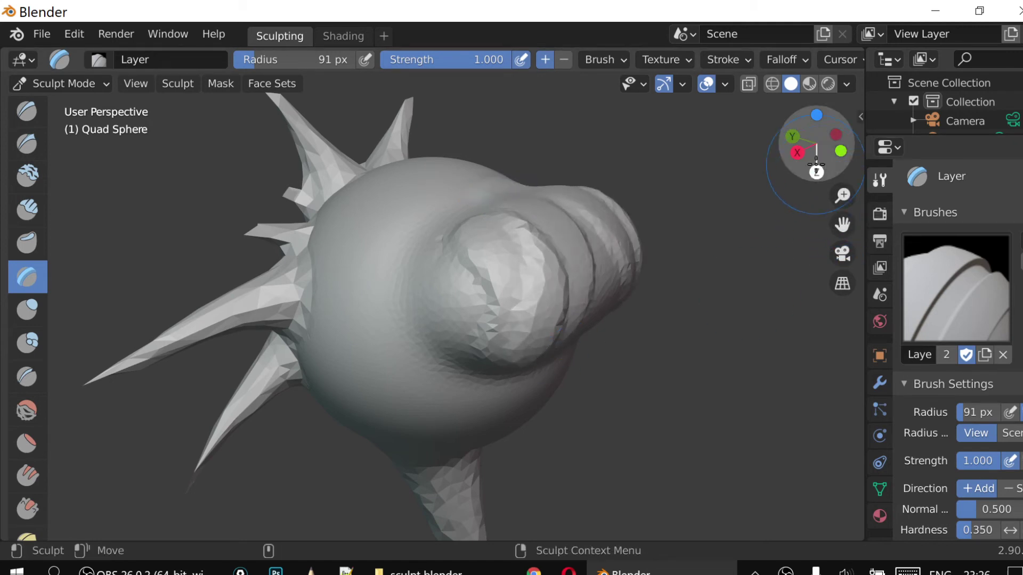
Raise a layered ridge up across the head, then orbit to face the front
drag(815, 162, 787, 160)
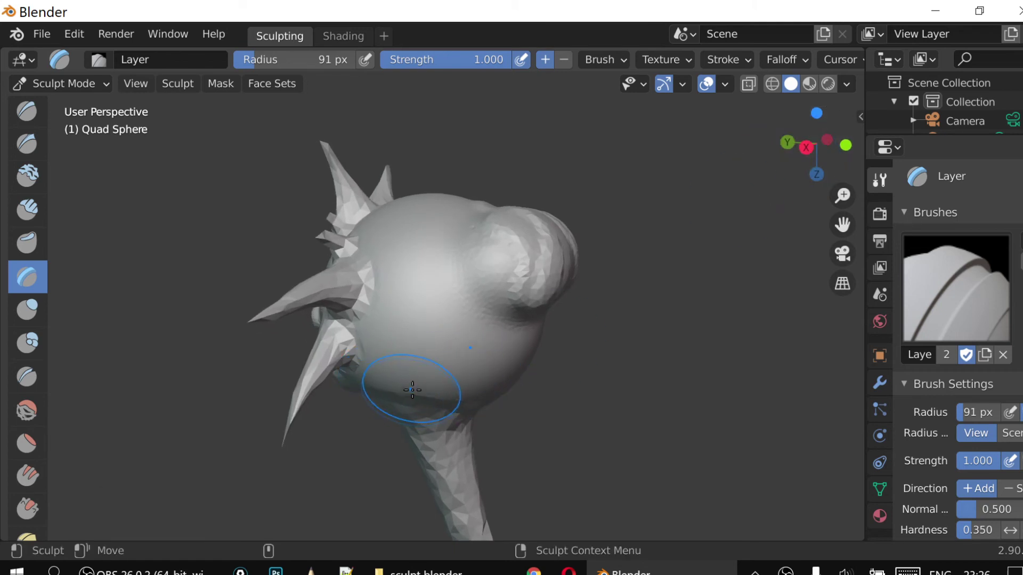
drag(447, 387, 458, 207)
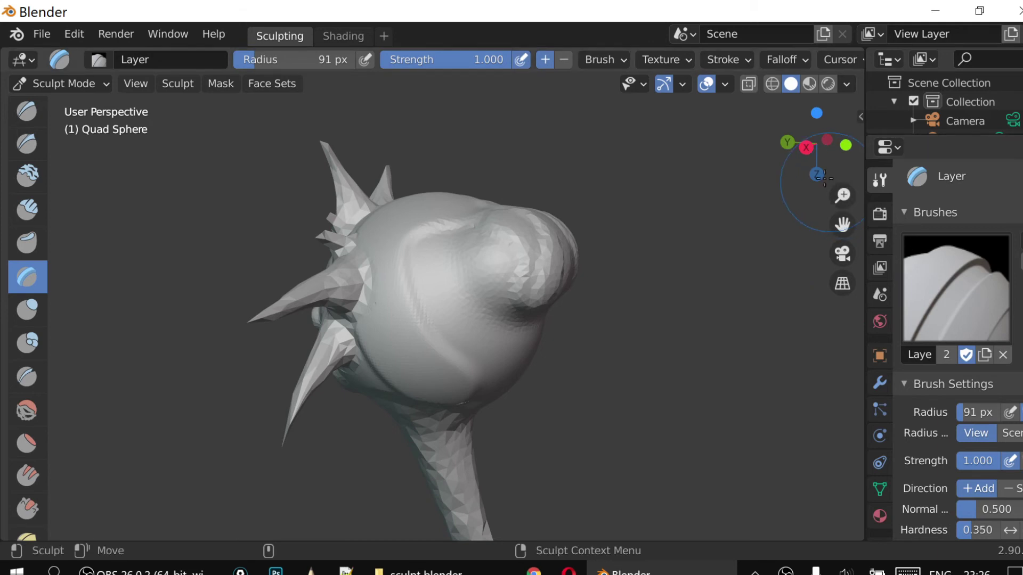
mouse_move(815, 146)
mouse_down()
mouse_move(794, 149)
mouse_move(211, 536)
mouse_move(245, 373)
mouse_move(658, 530)
mouse_move(228, 434)
mouse_up()
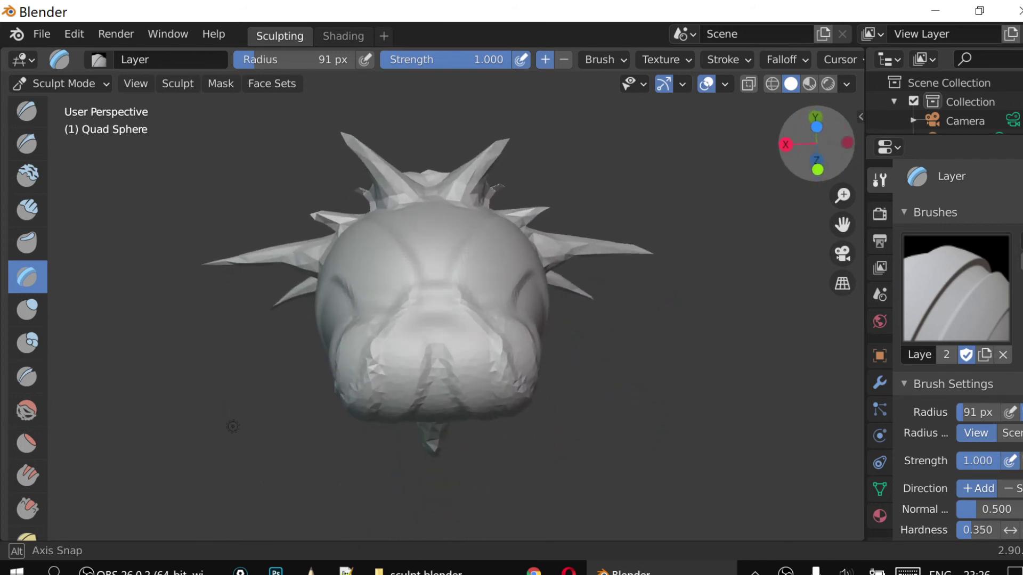
drag(228, 435, 2, 176)
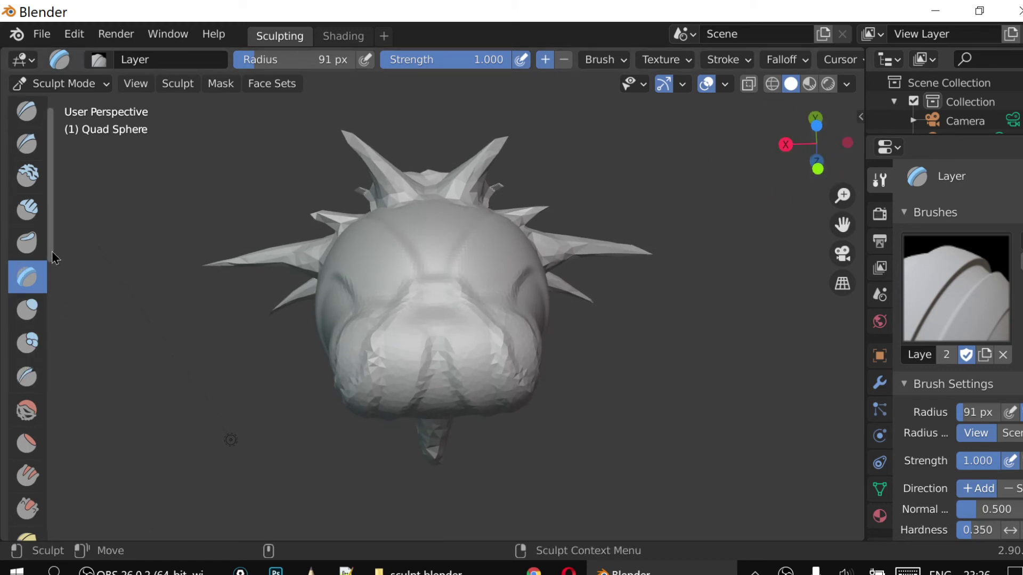
scroll(49, 255, down, 5)
scroll(44, 368, down, 4)
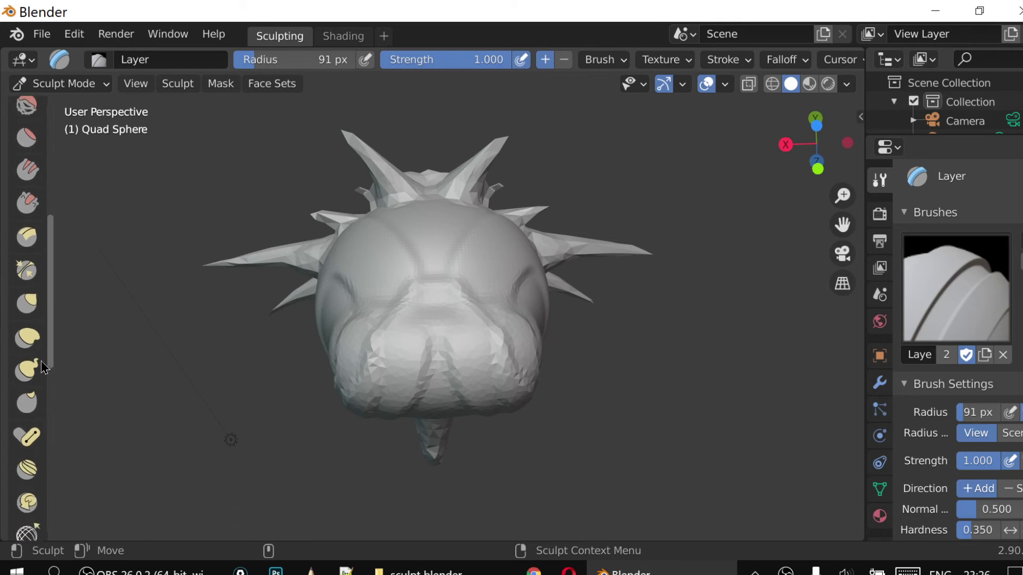
Set the brush radius to 49 px and press the snout front with the Clay Thumb brush
click(22, 373)
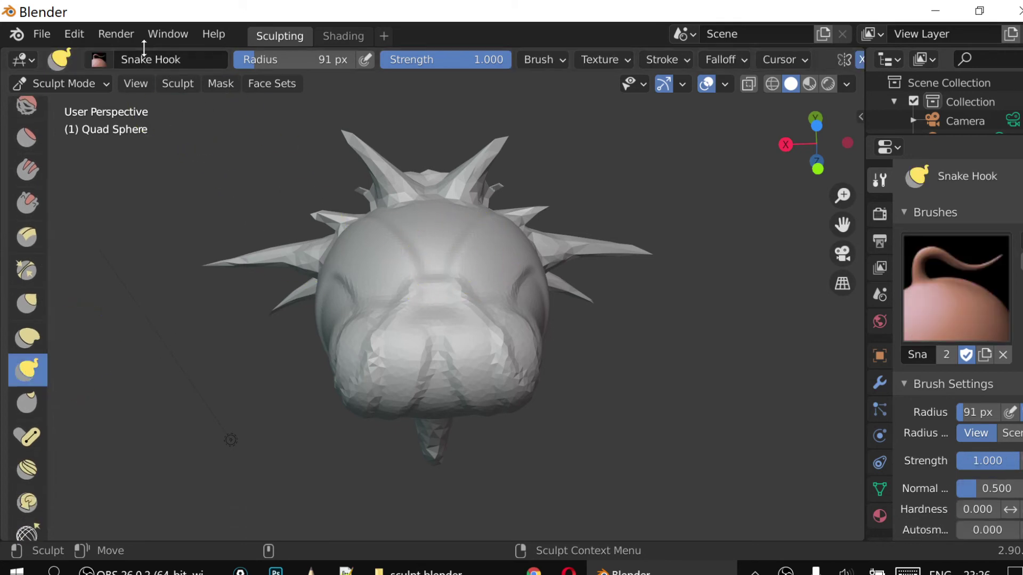
drag(254, 68, 249, 68)
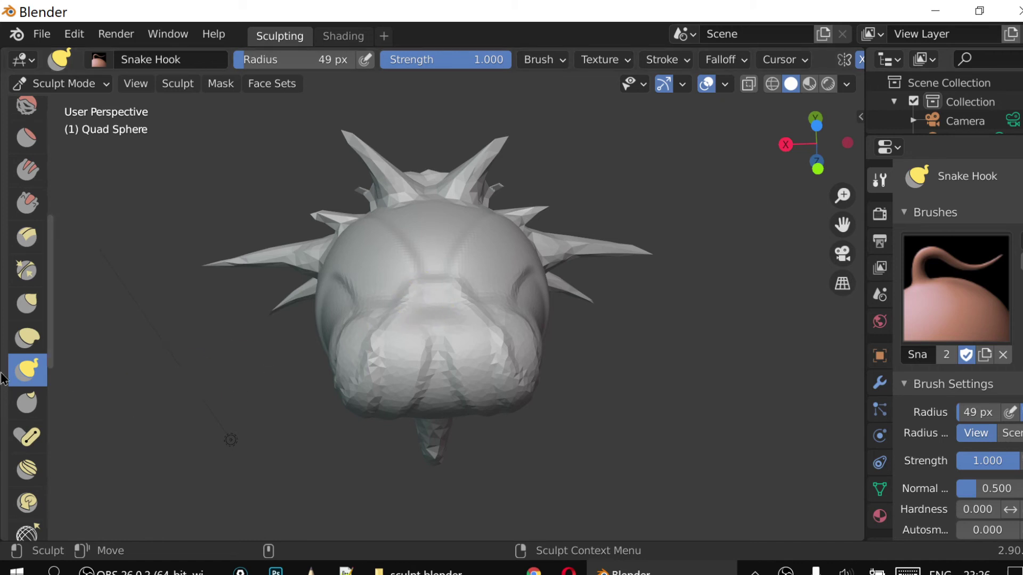
mouse_move(50, 292)
mouse_down()
mouse_move(62, 178)
mouse_move(65, 186)
mouse_up()
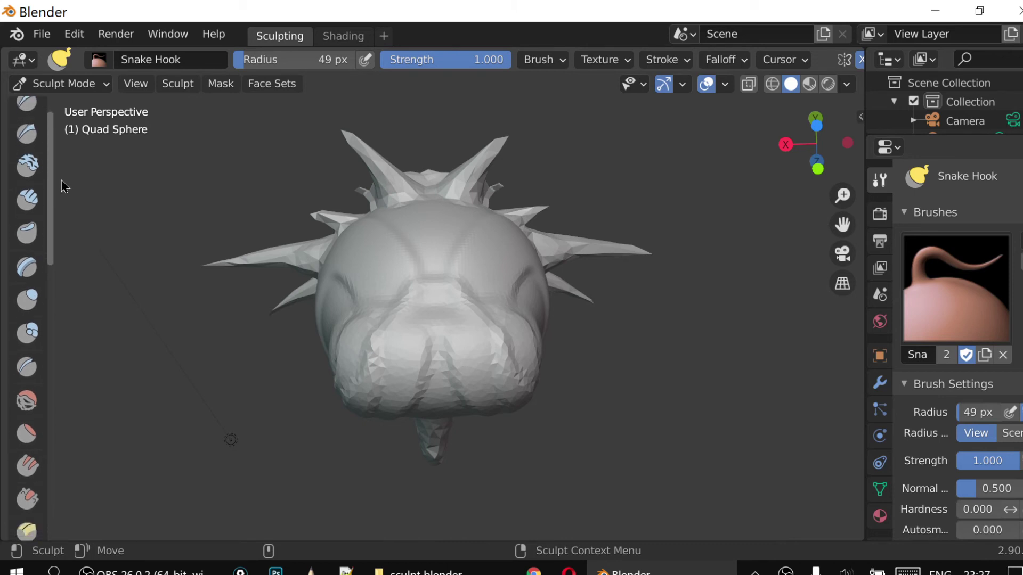
click(26, 234)
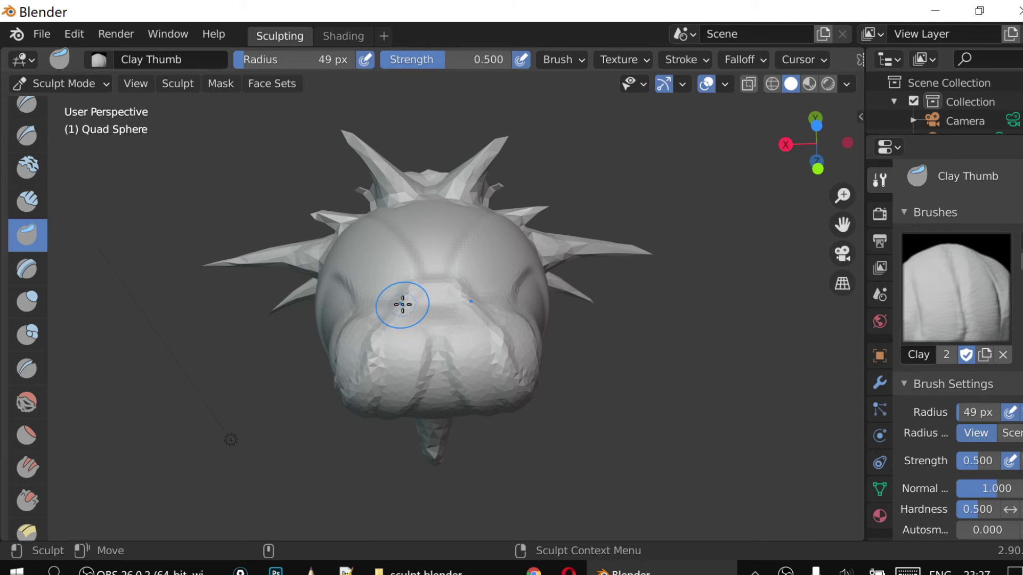
mouse_move(402, 304)
mouse_down()
mouse_move(455, 304)
mouse_move(392, 303)
mouse_move(464, 299)
mouse_move(372, 302)
mouse_move(387, 308)
mouse_move(378, 289)
mouse_up()
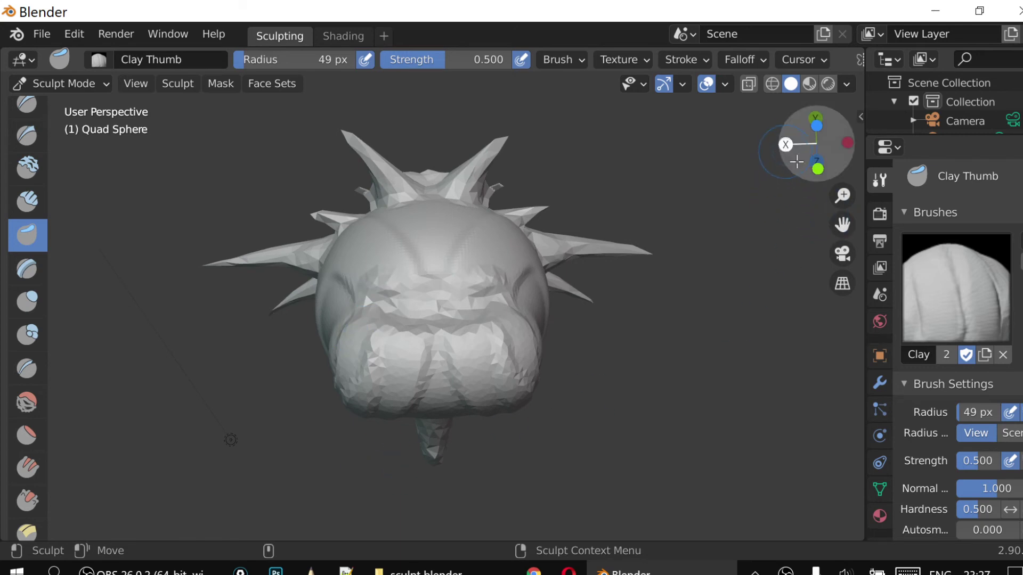
Zoom in and orbit around to a side view of the sculpted head
drag(842, 195, 842, 176)
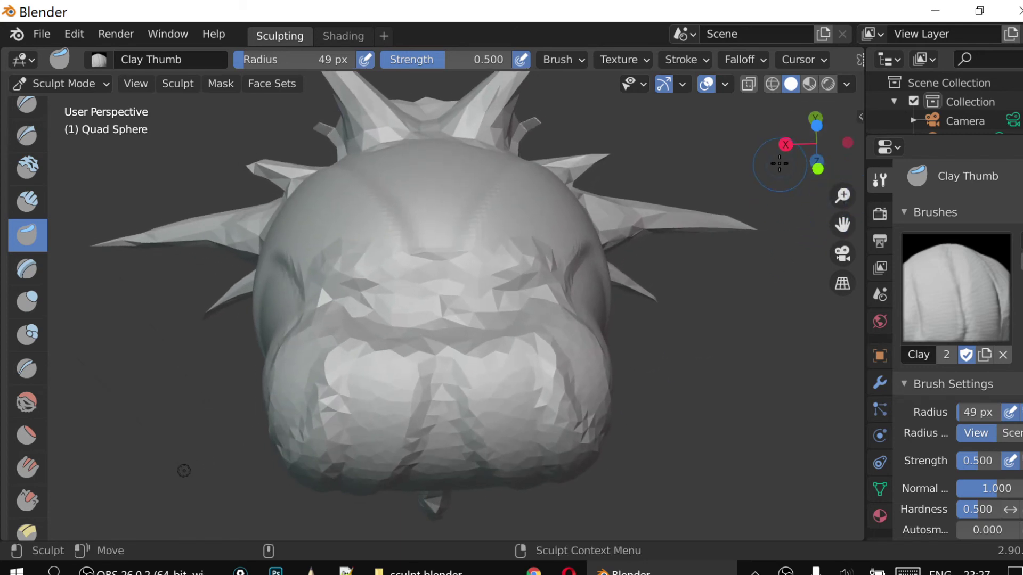
drag(787, 155, 746, 160)
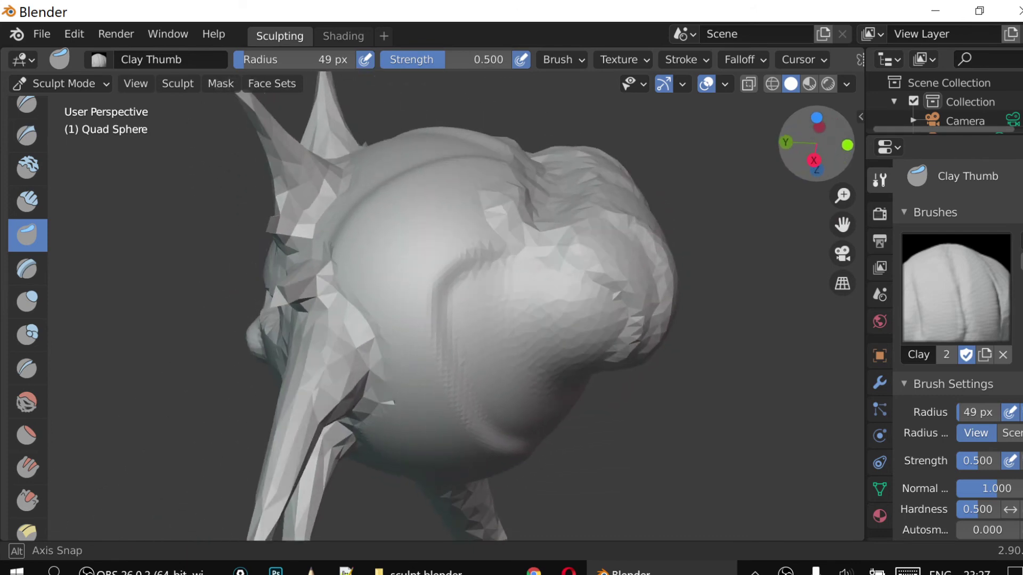
drag(746, 160, 708, 162)
scroll(48, 426, down, 3)
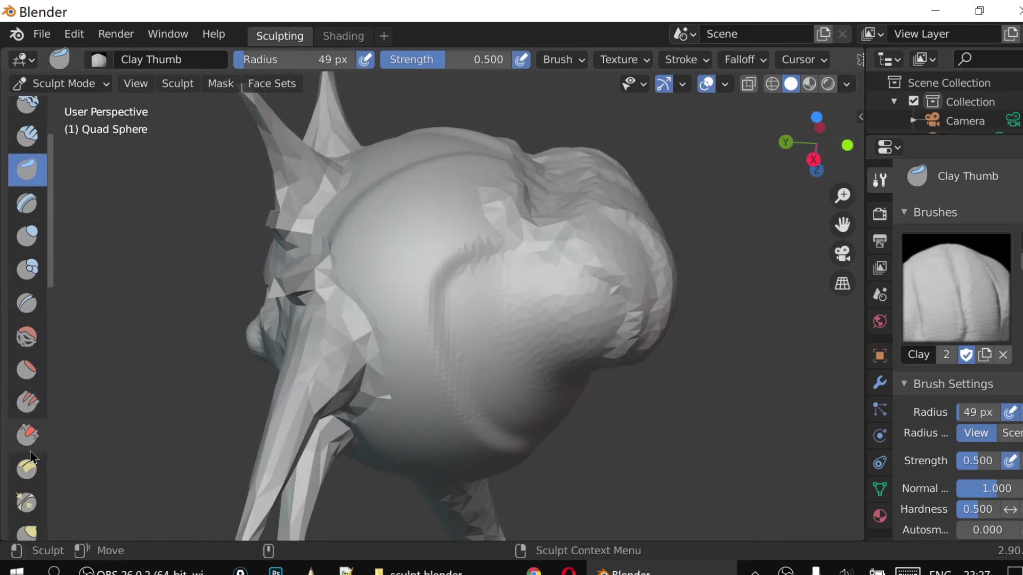
scroll(38, 464, down, 2)
scroll(37, 468, down, 1)
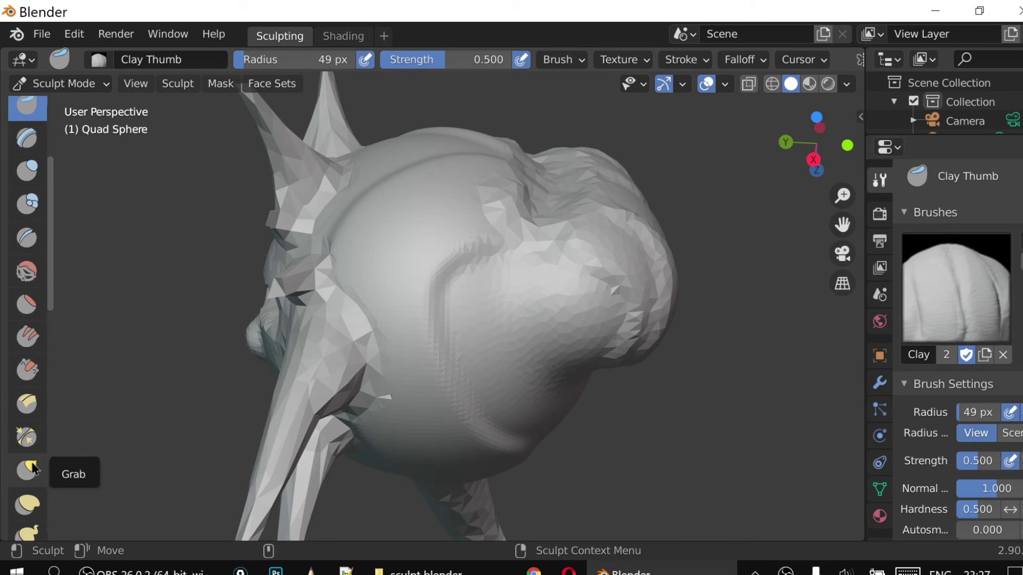
scroll(38, 472, down, 2)
scroll(35, 466, down, 1)
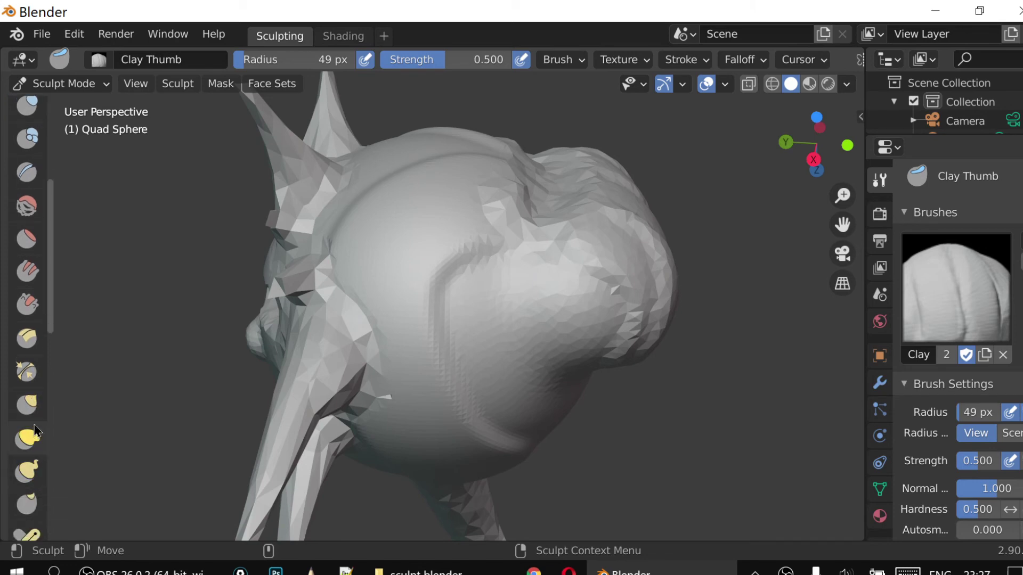
scroll(37, 419, down, 2)
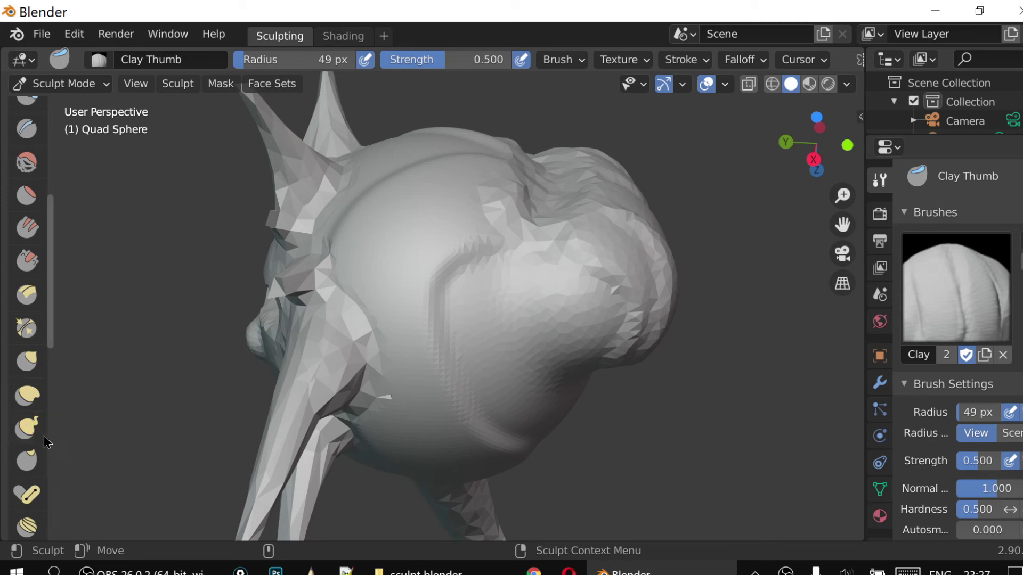
Pull a pointed bump up from the head top with Elastic Deform, then orbit around to check it
click(29, 397)
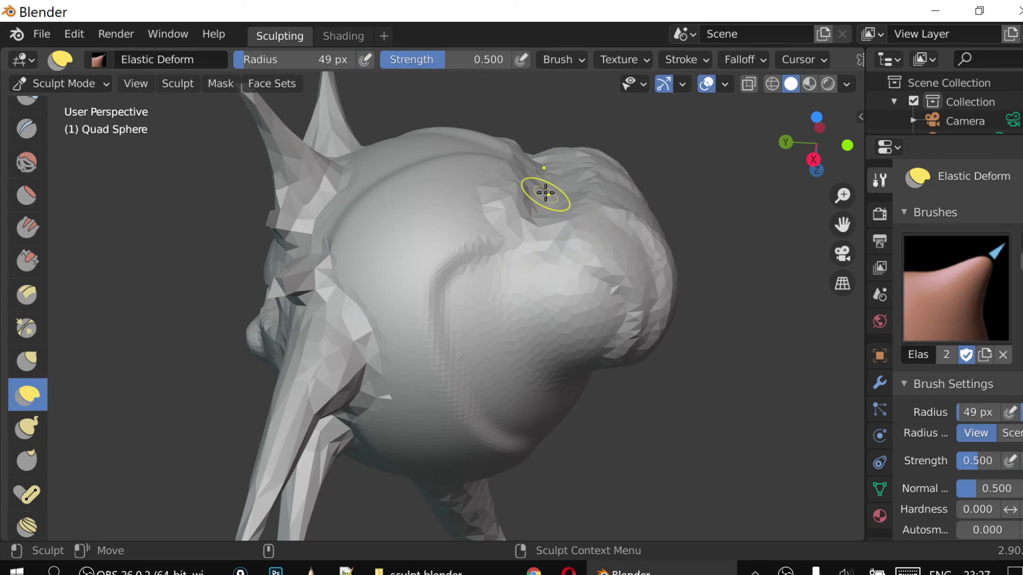
mouse_move(545, 203)
mouse_down()
mouse_move(586, 144)
mouse_move(567, 130)
mouse_up()
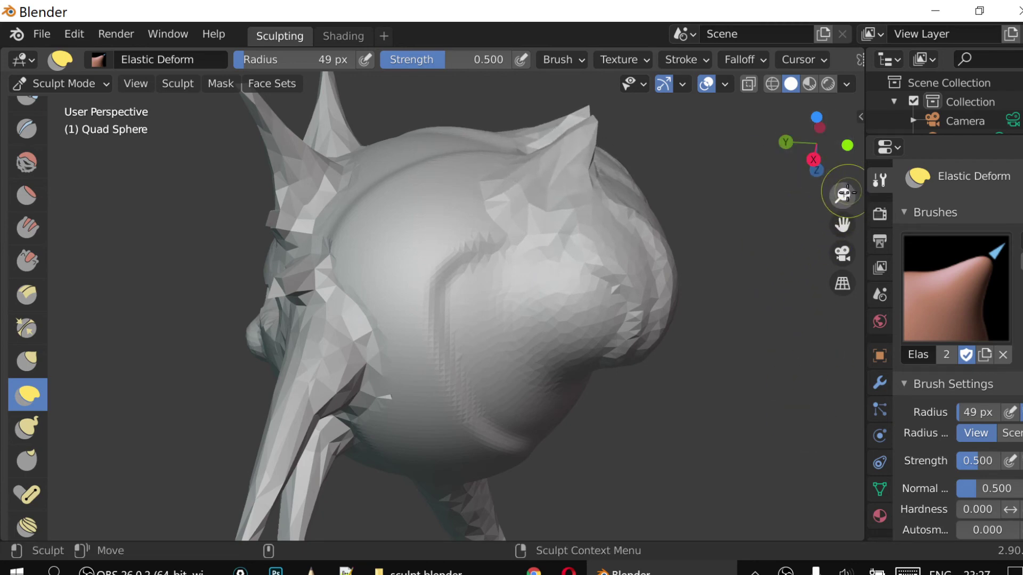
drag(843, 194, 826, 168)
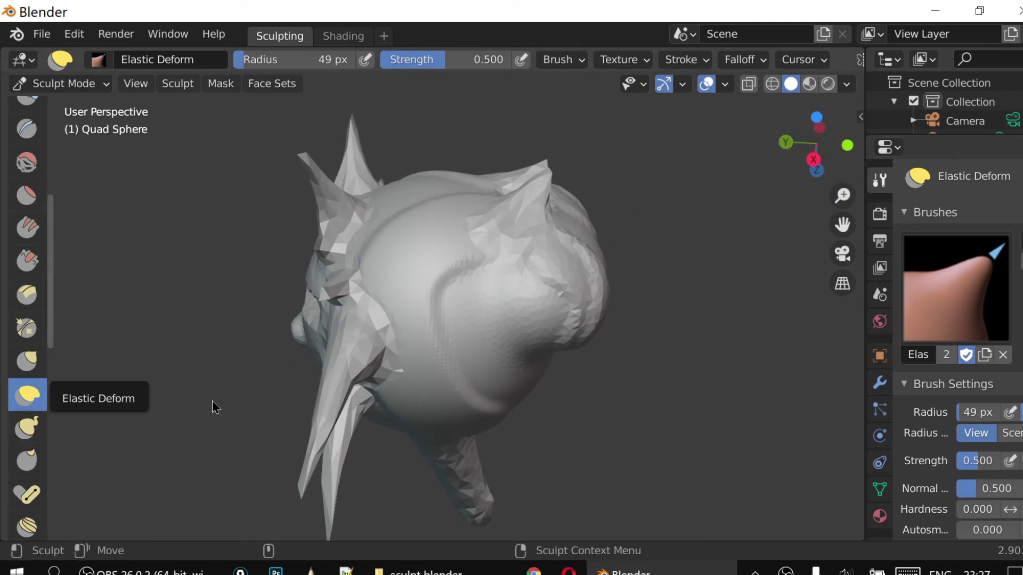
mouse_move(794, 160)
mouse_down()
mouse_move(831, 154)
mouse_move(821, 154)
mouse_up()
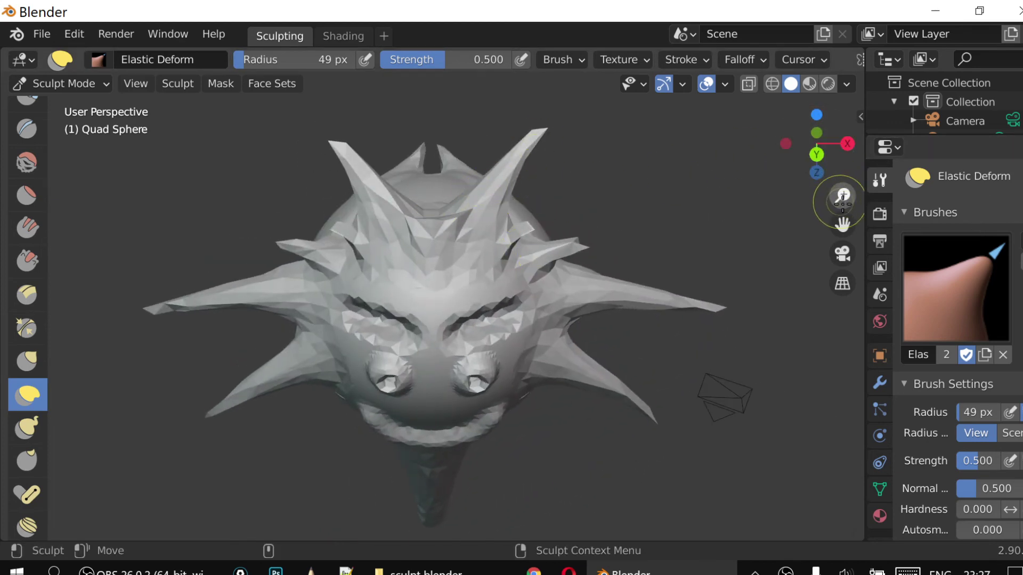
drag(800, 178, 820, 155)
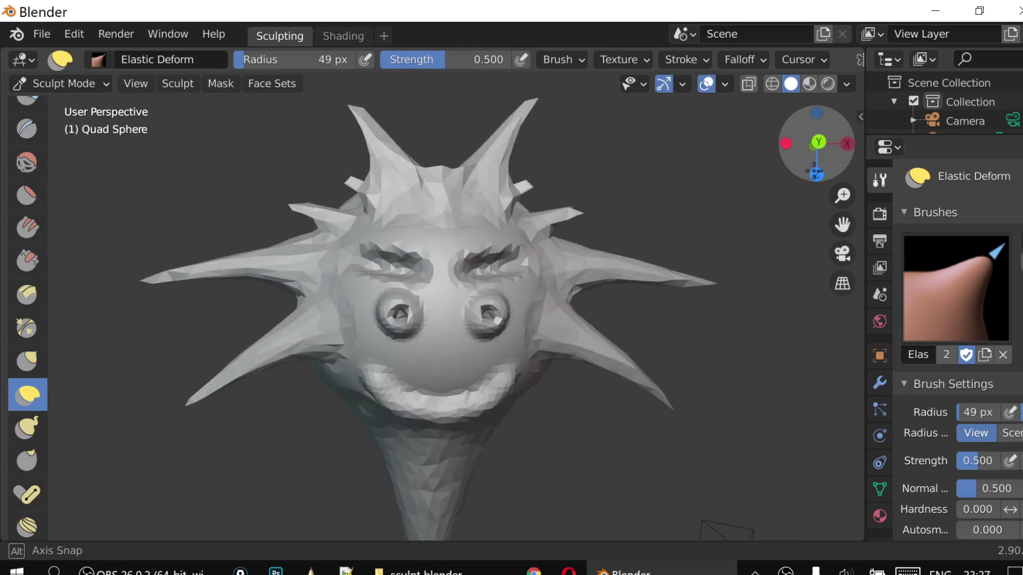
drag(846, 207, 839, 187)
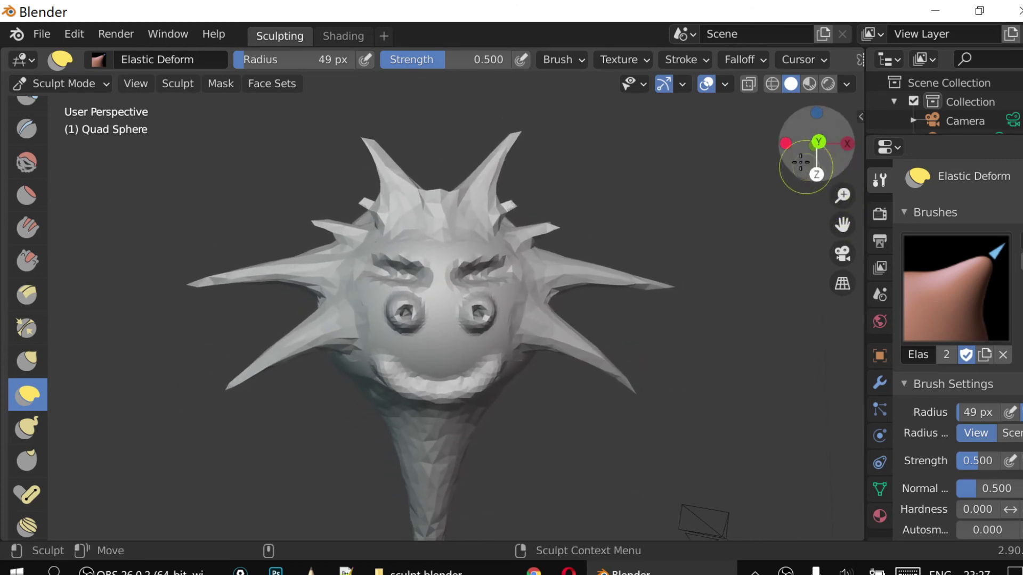
mouse_move(787, 143)
mouse_down()
mouse_move(832, 143)
mouse_move(831, 170)
mouse_move(3, 511)
mouse_up()
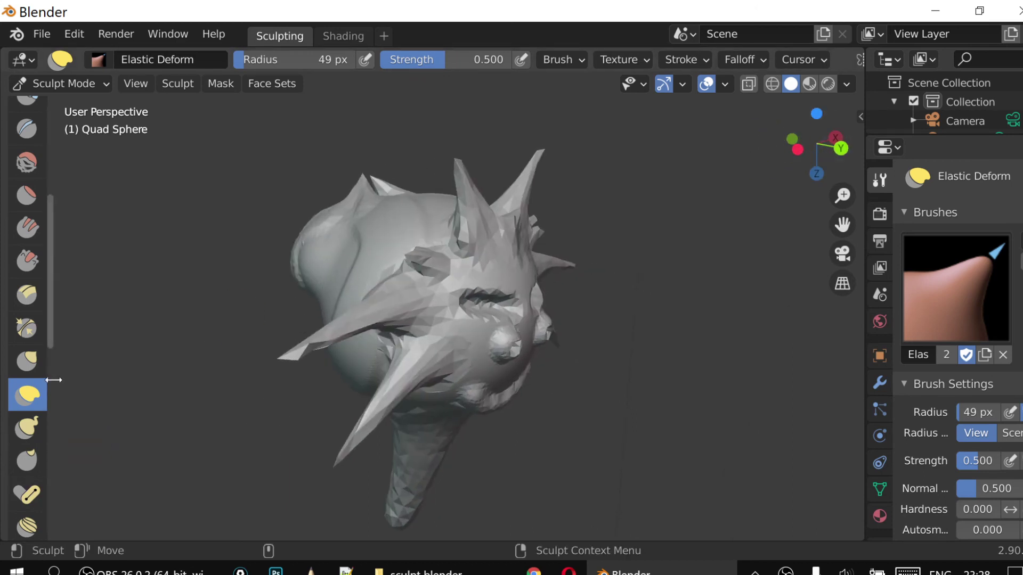
click(29, 362)
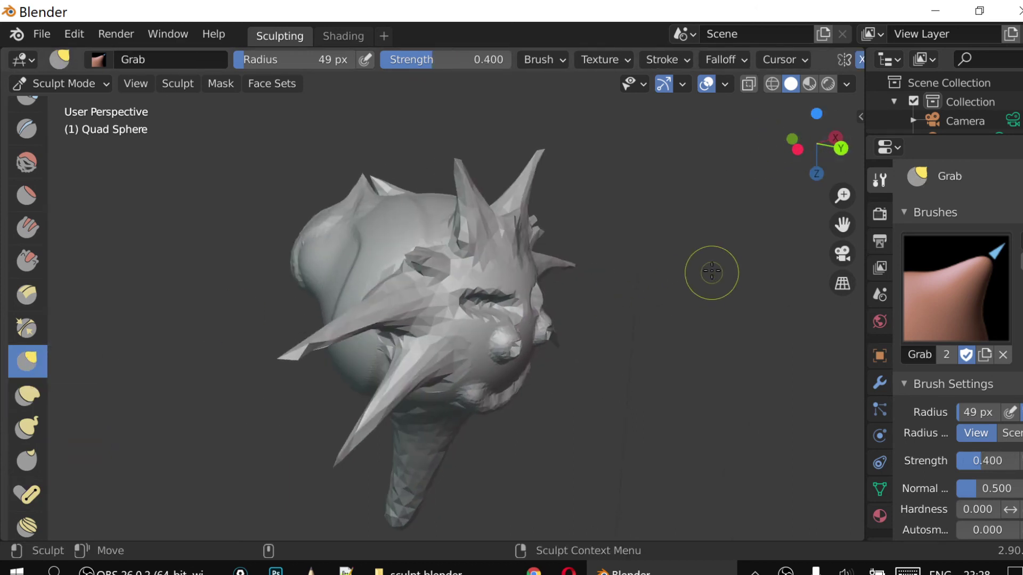
drag(842, 147, 640, 213)
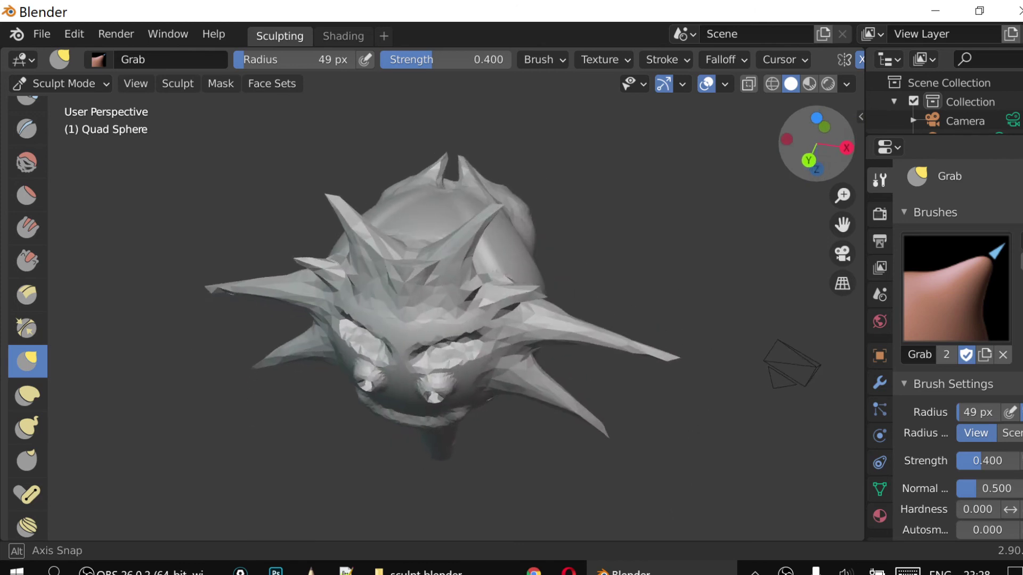
mouse_move(816, 144)
mouse_down()
mouse_move(788, 149)
mouse_move(558, 300)
mouse_up()
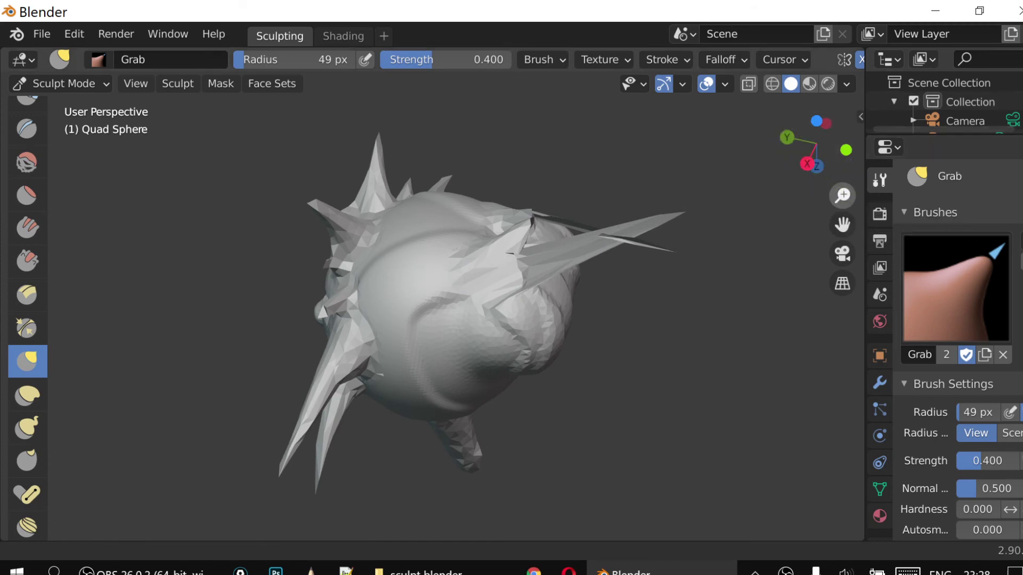
drag(843, 196, 805, 186)
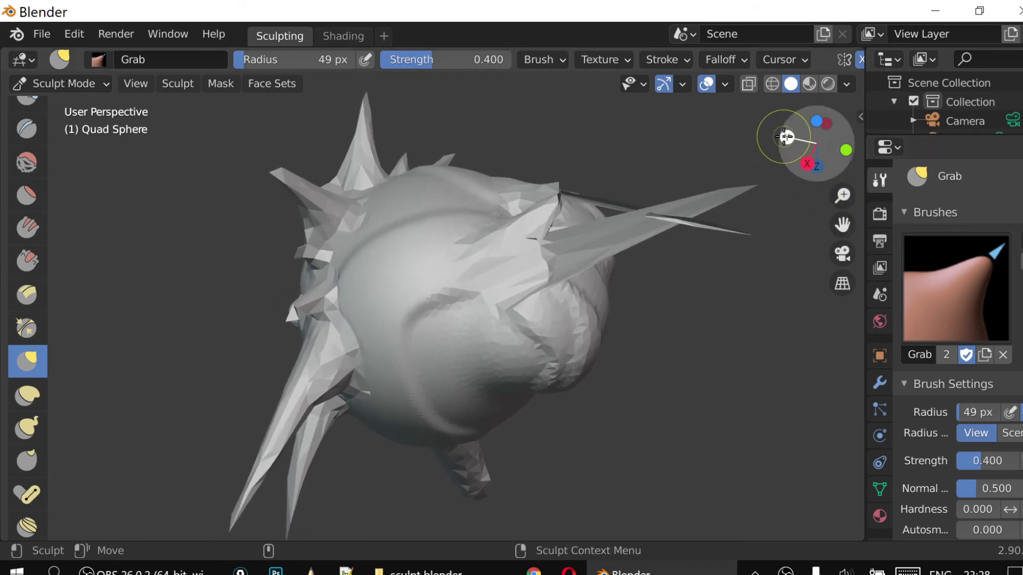
mouse_move(785, 136)
mouse_down()
mouse_move(193, 510)
mouse_move(61, 242)
mouse_move(128, 298)
mouse_move(176, 277)
mouse_move(847, 210)
mouse_up()
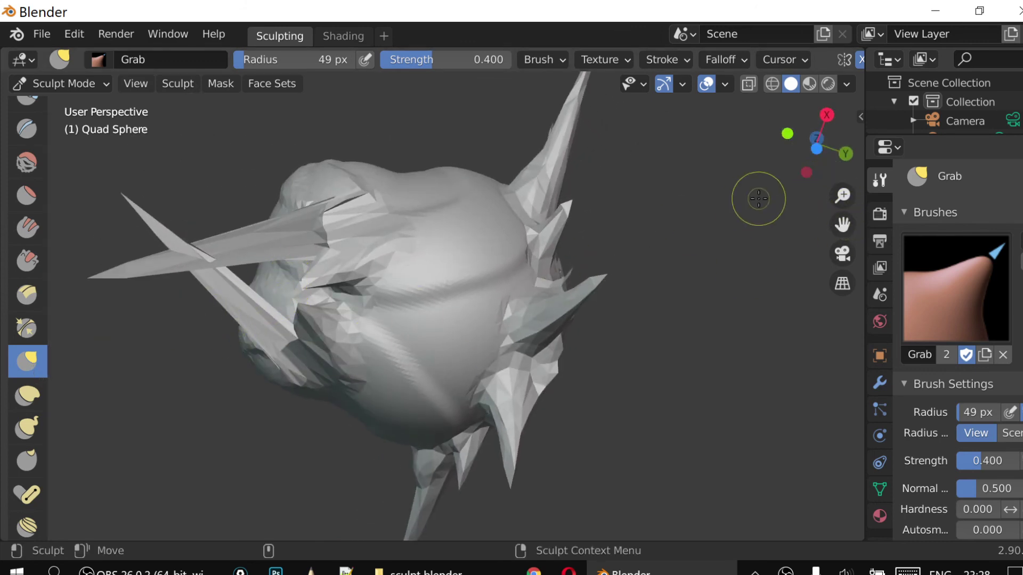
drag(812, 176, 887, 256)
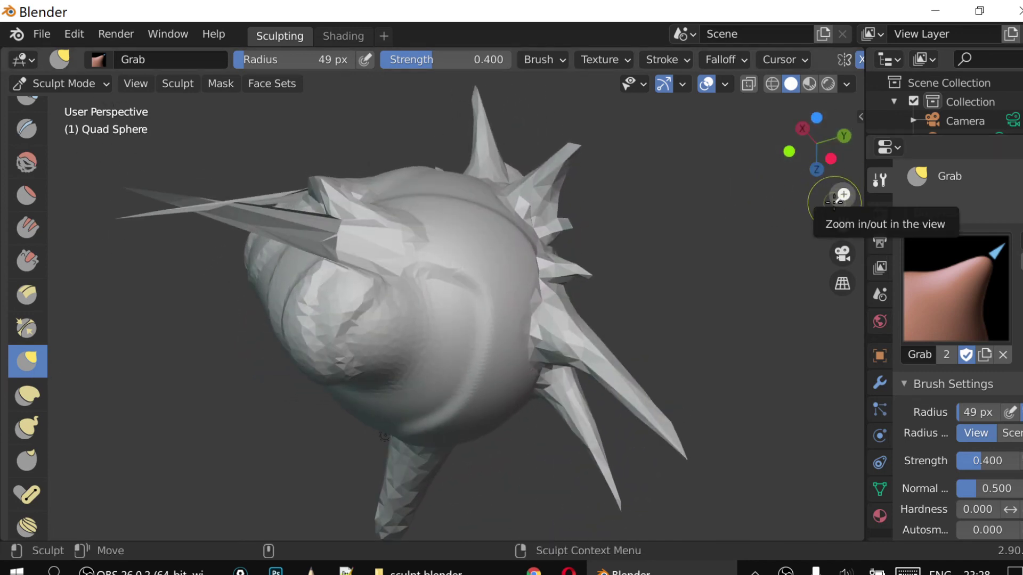
drag(843, 196, 842, 240)
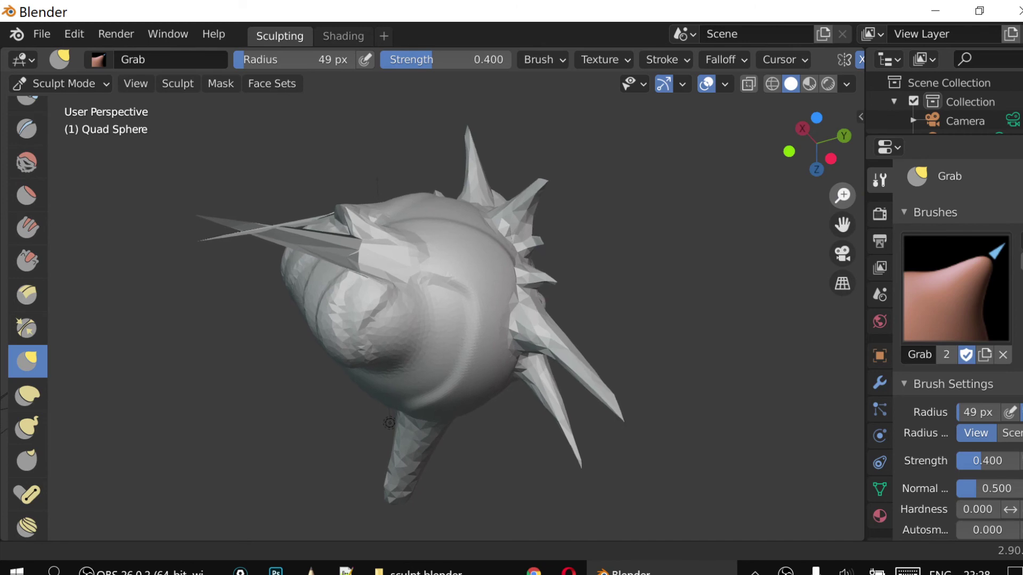
mouse_move(816, 143)
mouse_down()
mouse_move(831, 160)
mouse_move(823, 152)
mouse_up()
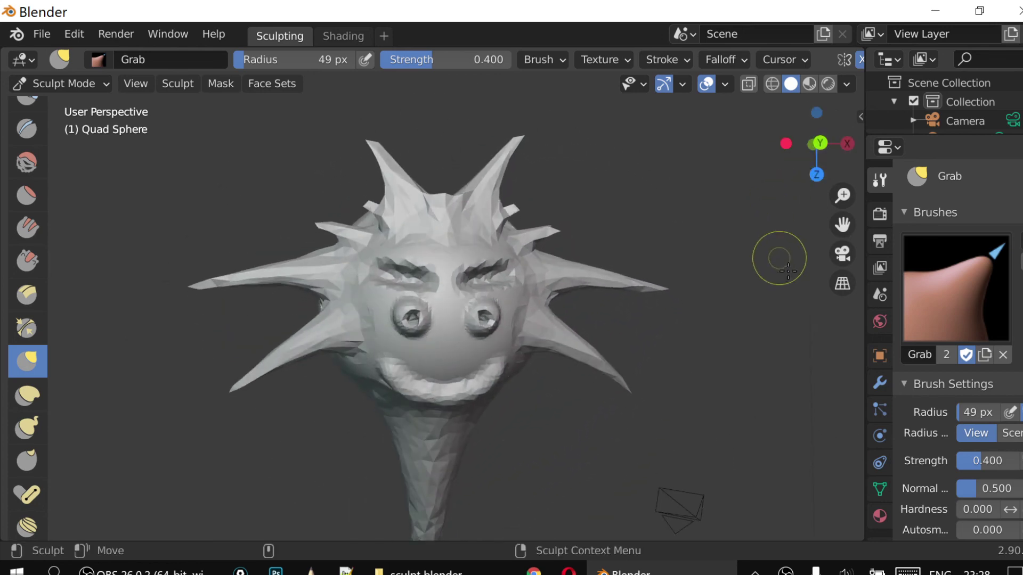
scroll(827, 203, down, 2)
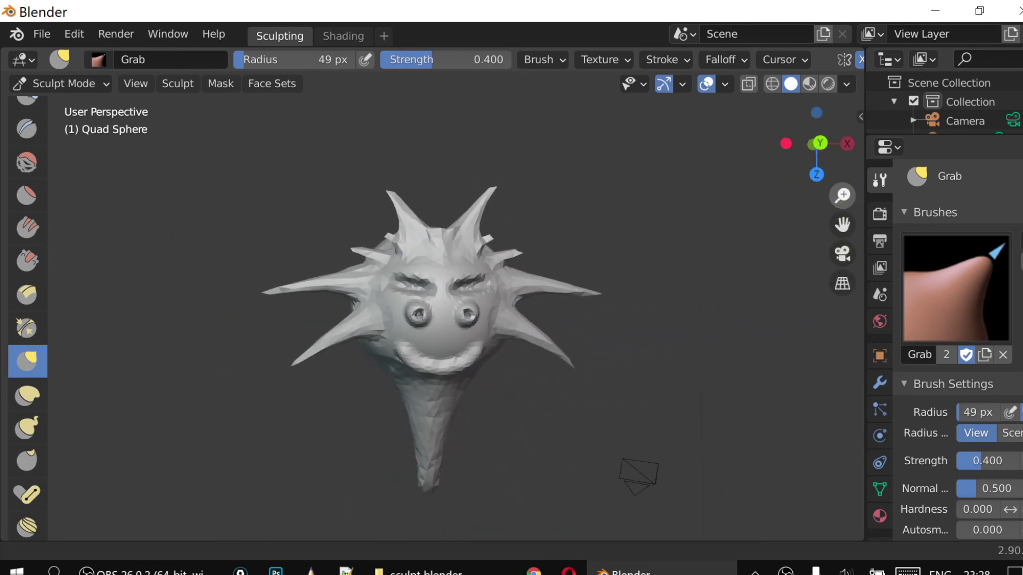
drag(821, 176, 823, 192)
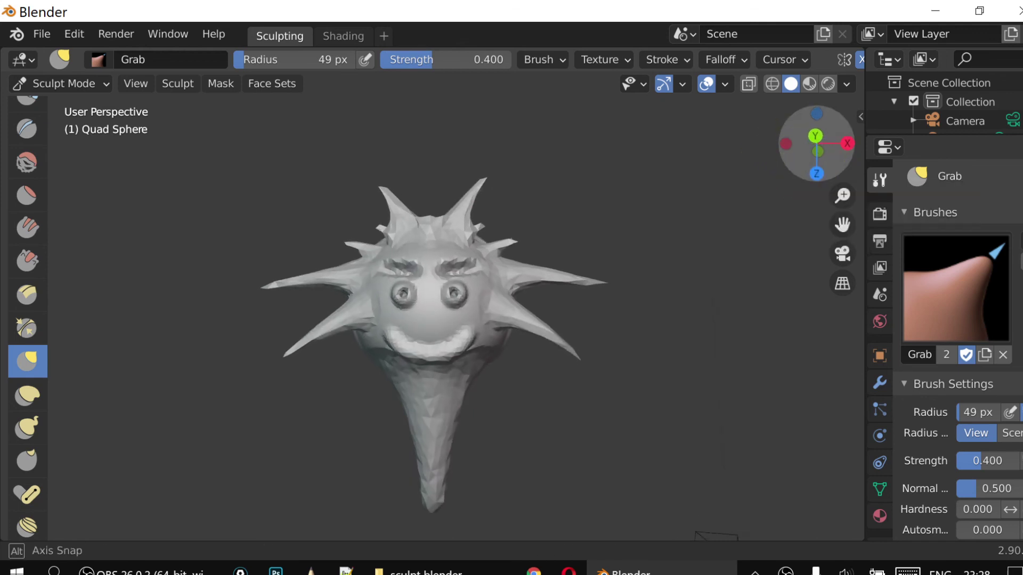
click(42, 36)
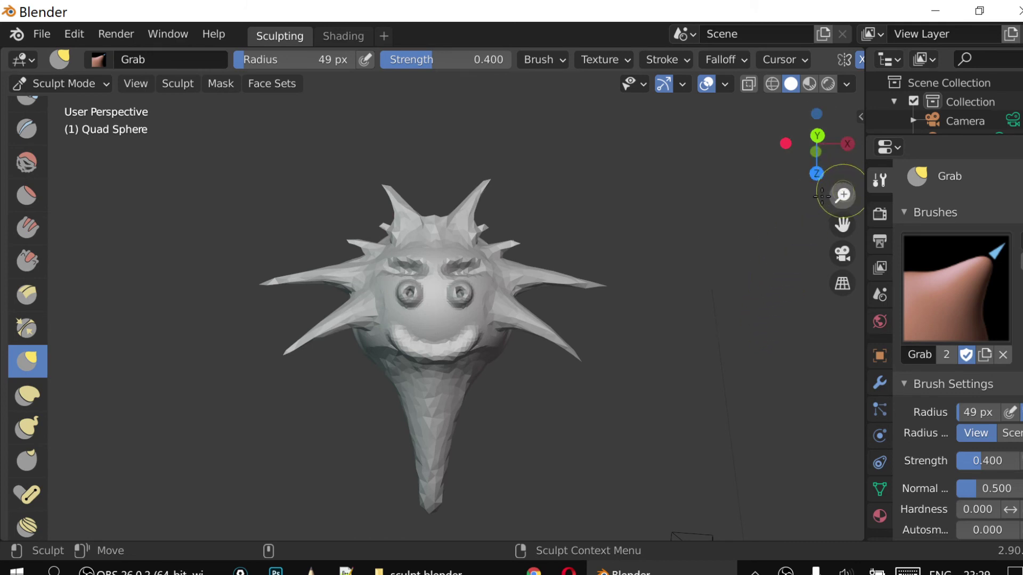
mouse_move(843, 187)
mouse_down()
mouse_move(842, 176)
mouse_move(842, 193)
mouse_up()
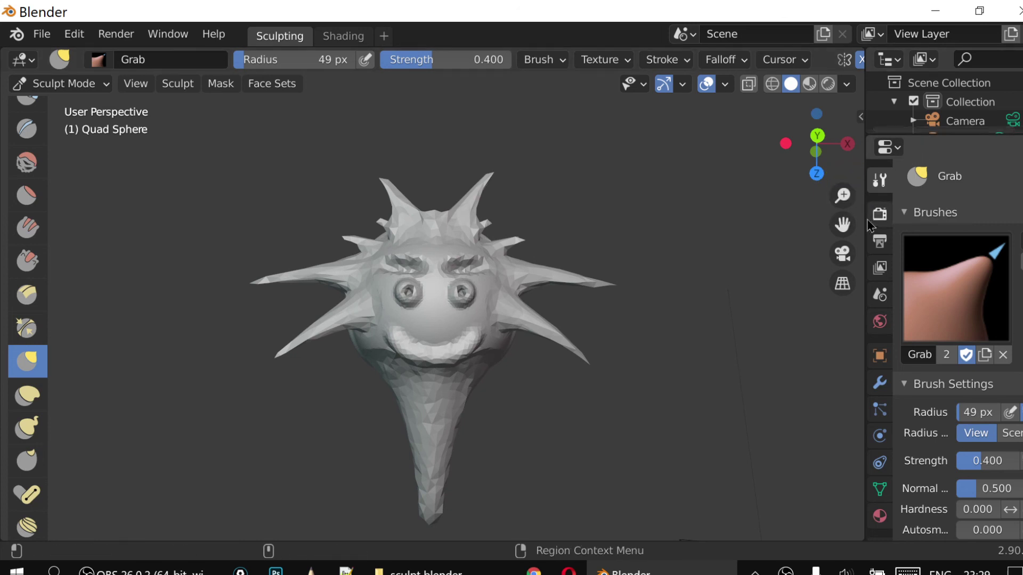
drag(843, 195, 842, 181)
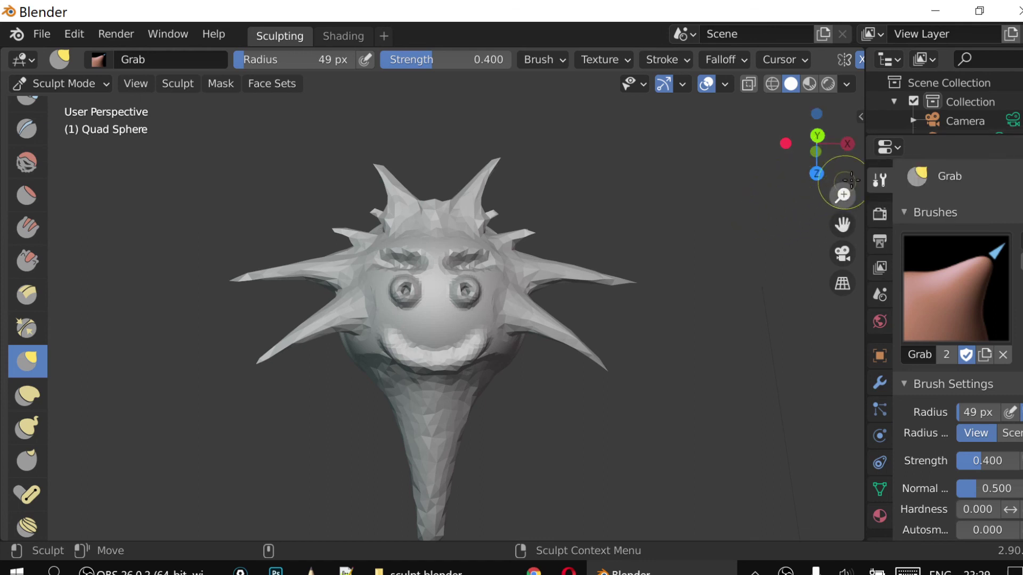
drag(843, 191, 843, 205)
mouse_move(816, 140)
mouse_down()
mouse_move(807, 160)
mouse_move(267, 459)
mouse_move(268, 373)
mouse_up()
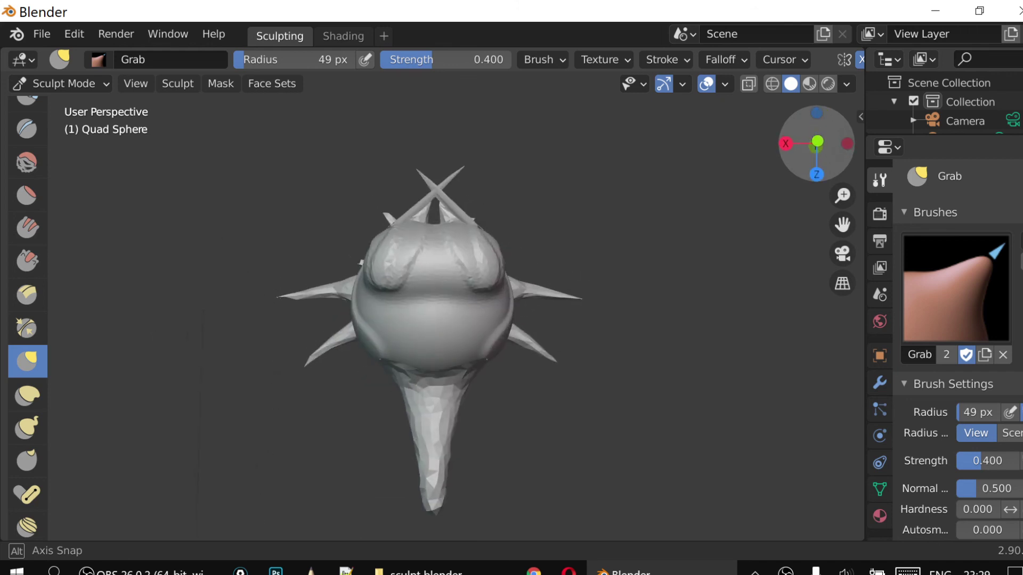
mouse_move(842, 195)
mouse_down()
mouse_move(842, 176)
mouse_move(842, 213)
mouse_up()
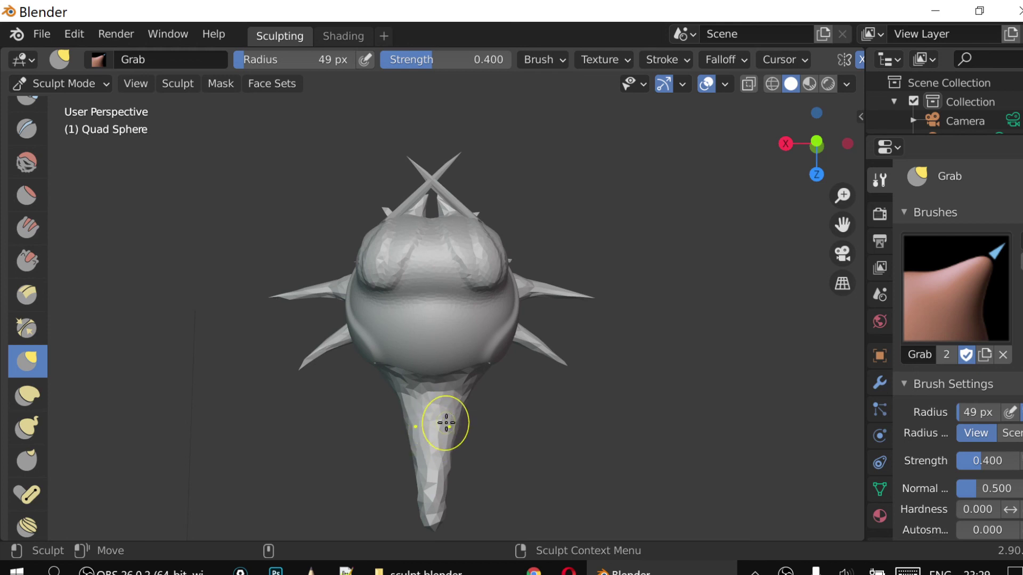
Select Snake Hook, try stretching the neck tip, and undo those strokes
click(24, 439)
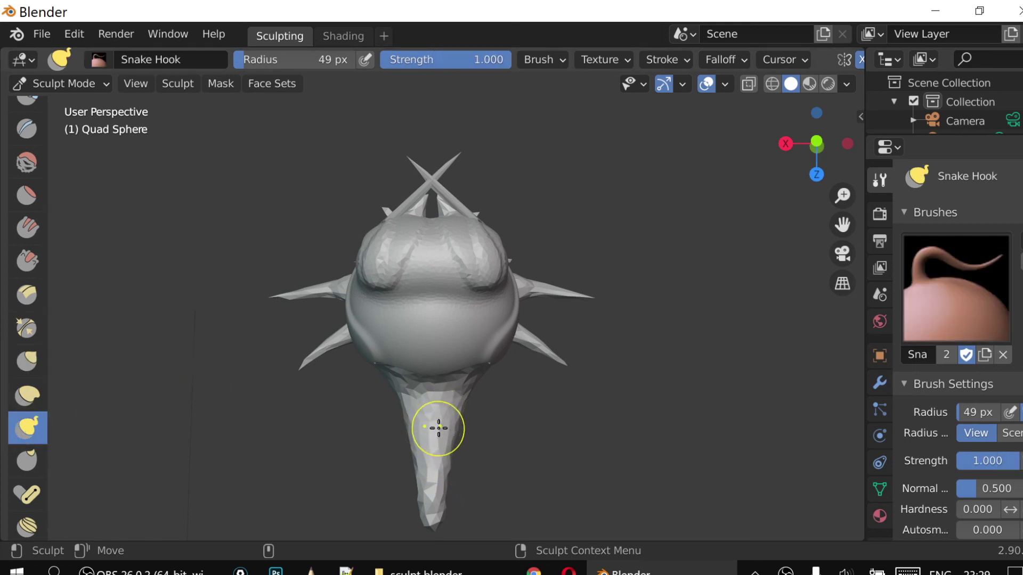
drag(438, 462, 437, 435)
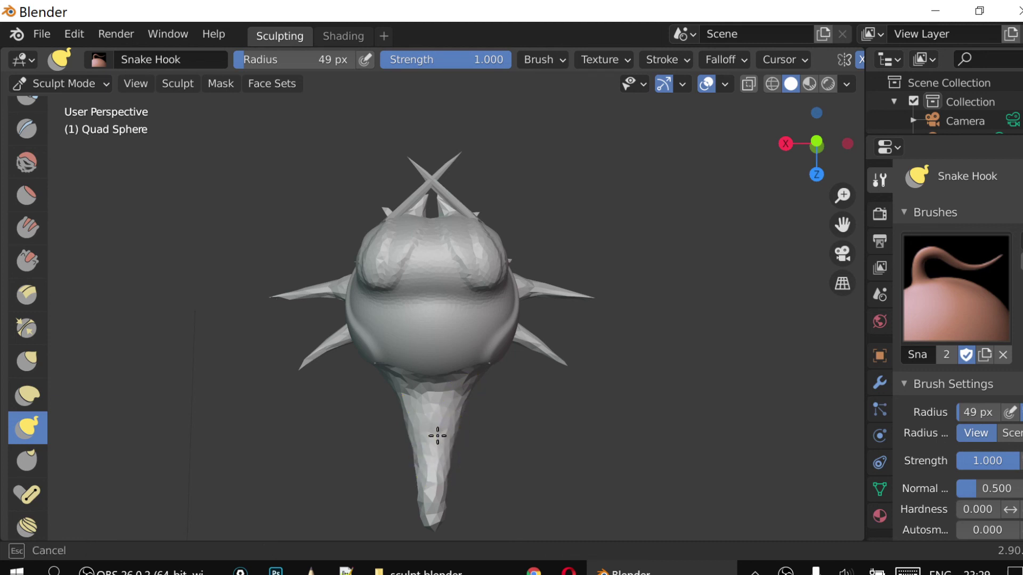
drag(432, 388, 433, 387)
drag(432, 515, 436, 391)
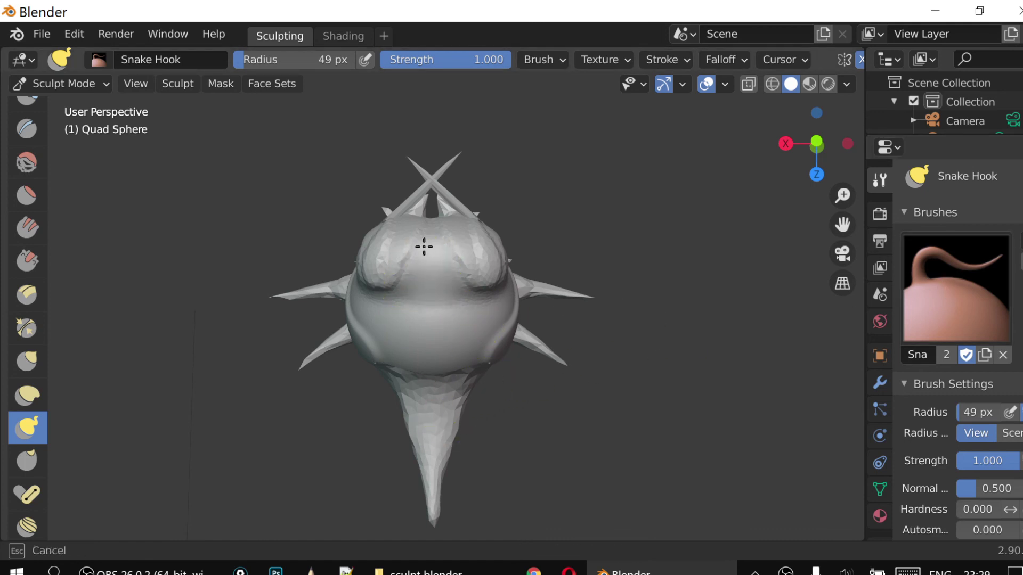
drag(442, 315, 442, 315)
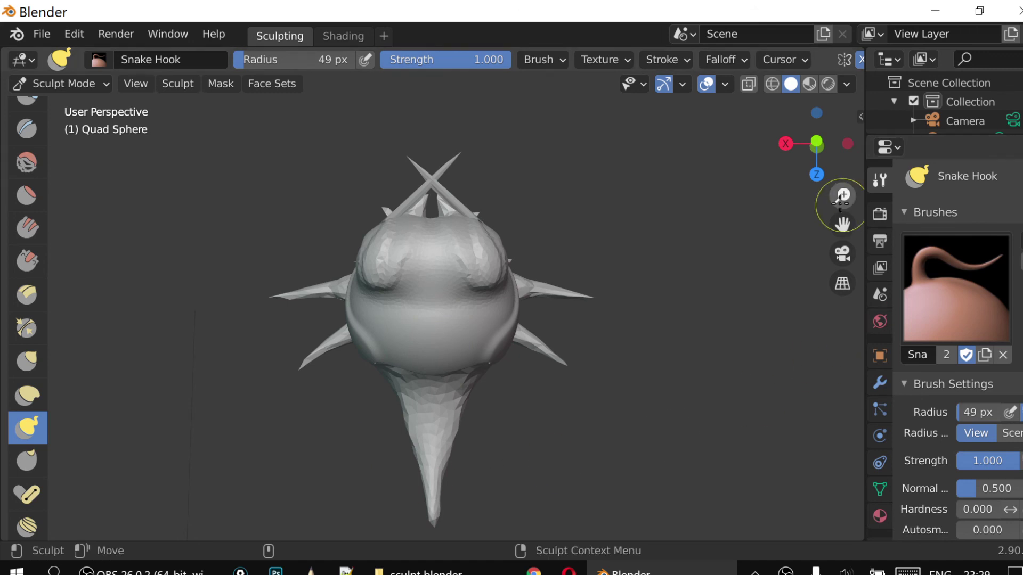
key(ctrl+z)
key(ctrl+z)
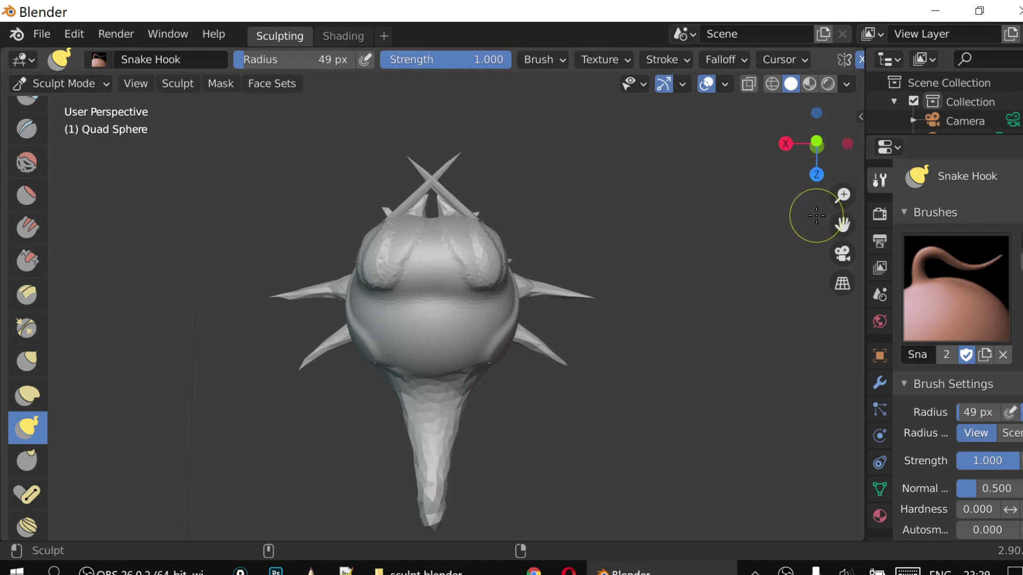
key(ctrl+z)
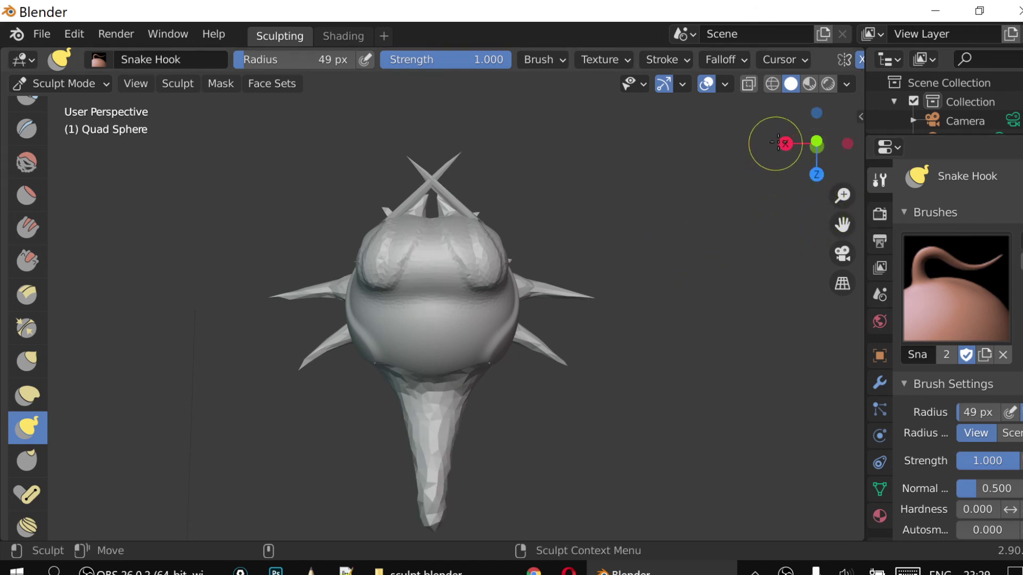
Orbit to the front, try reshaping the smile's left corner twice, undoing both, and zoom in
mouse_move(779, 143)
mouse_down()
mouse_move(831, 145)
mouse_move(823, 152)
mouse_up()
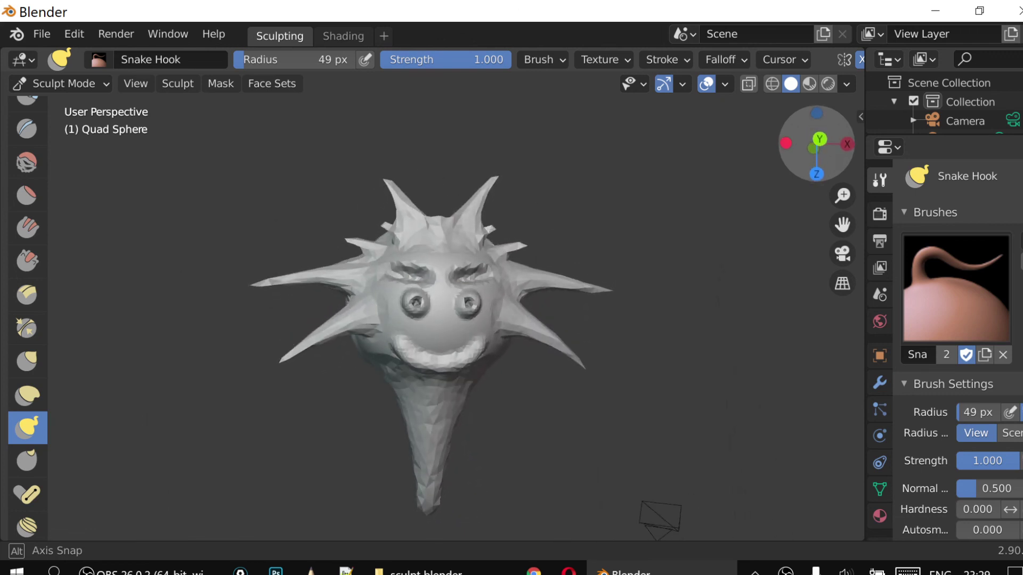
drag(817, 144, 818, 149)
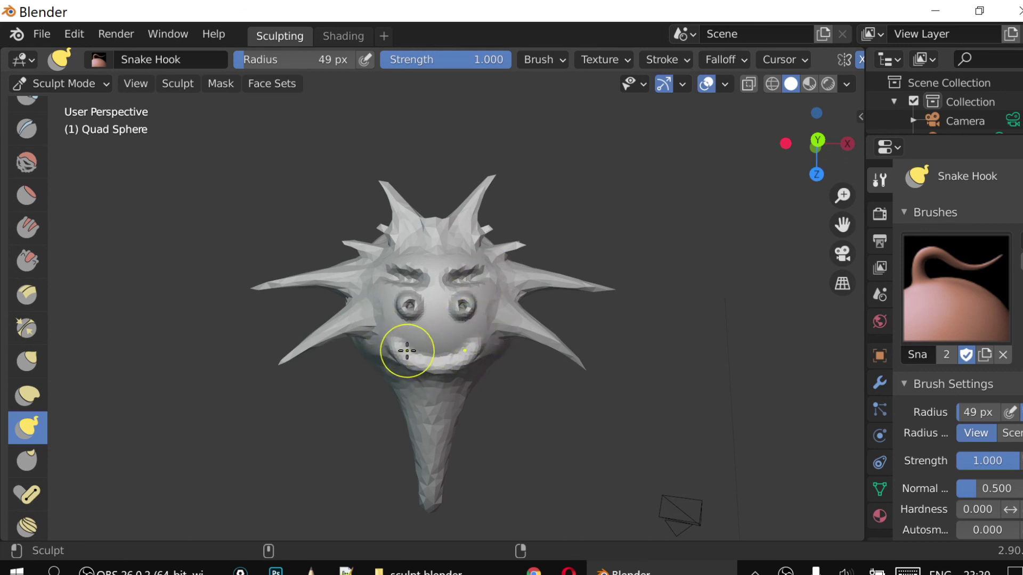
shift+drag(386, 345, 434, 362)
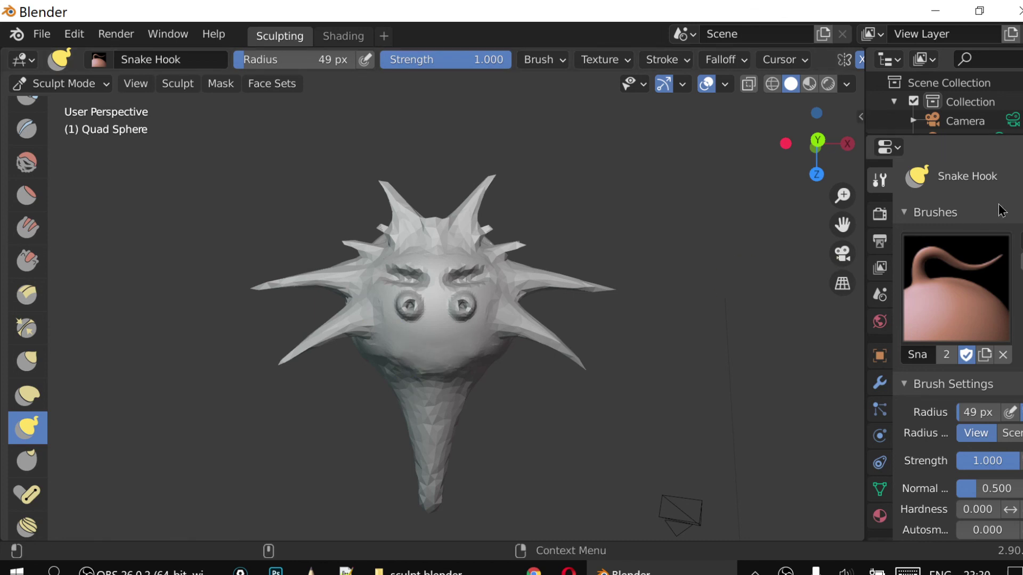
key(ctrl+z)
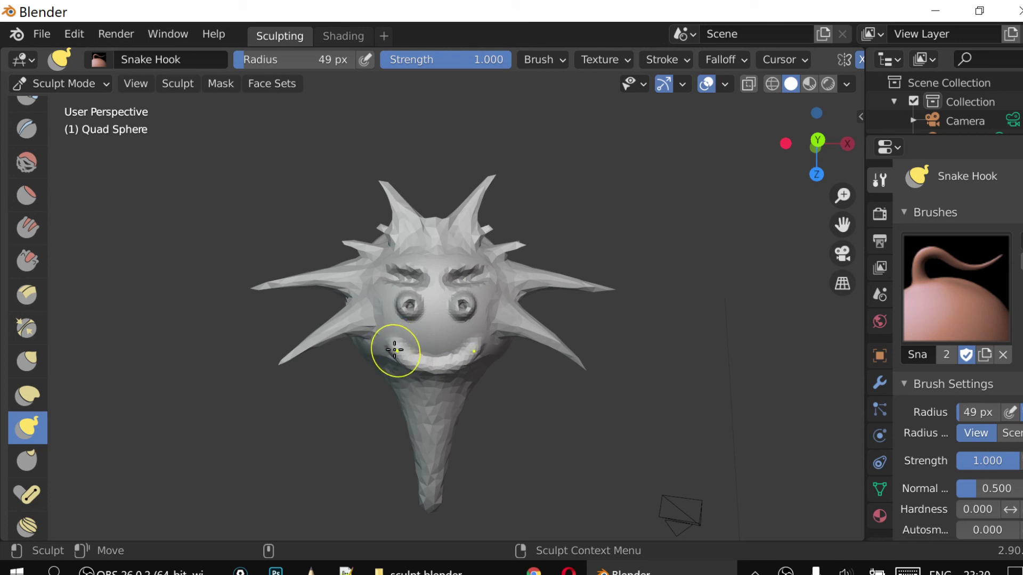
shift+drag(388, 339, 448, 432)
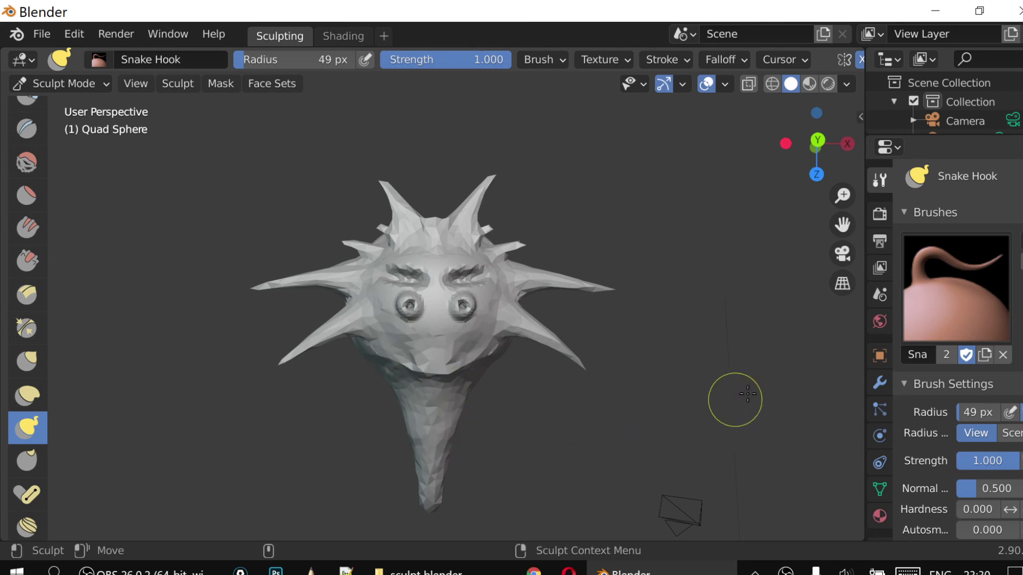
key(ctrl+z)
key(ctrl+z)
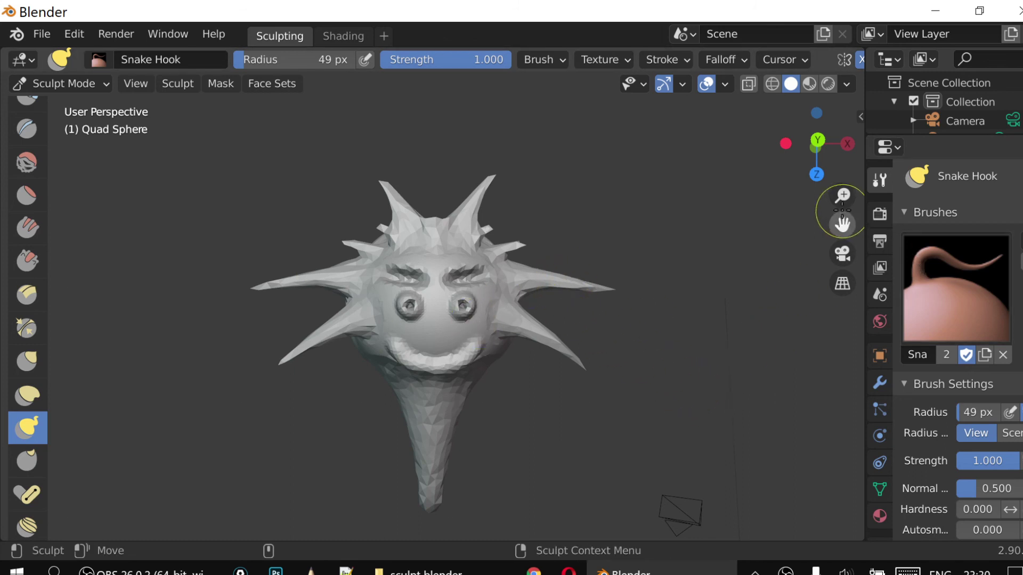
mouse_move(842, 195)
mouse_down()
mouse_move(843, 176)
mouse_move(842, 202)
mouse_up()
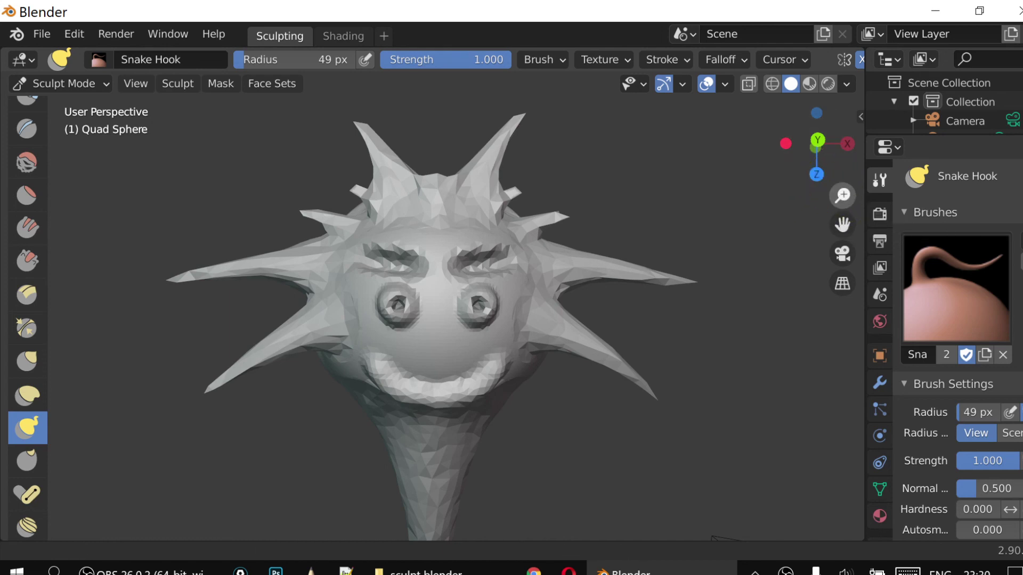
drag(838, 199, 837, 219)
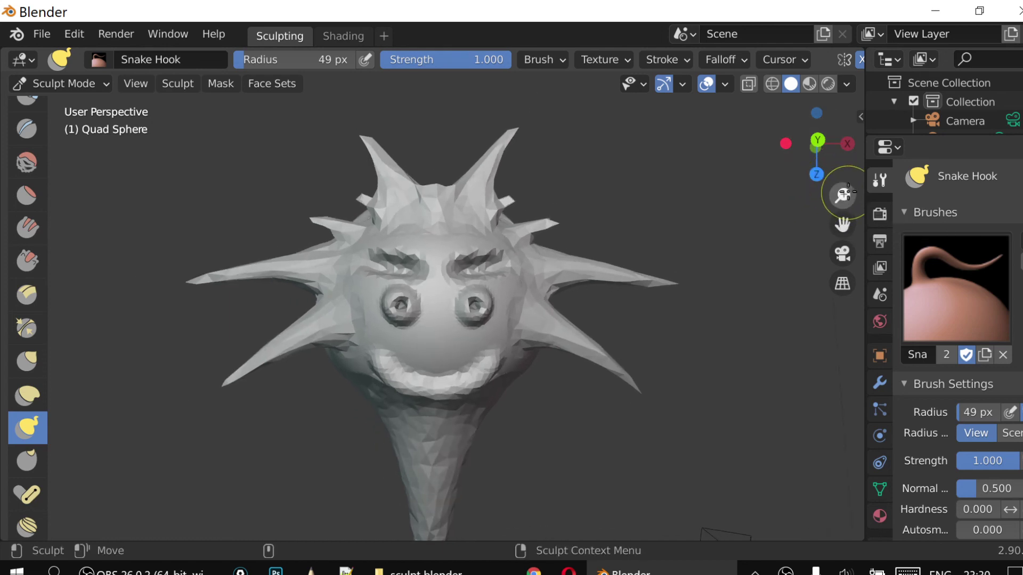
mouse_move(780, 143)
mouse_down()
mouse_move(820, 171)
mouse_move(794, 149)
mouse_move(810, 139)
mouse_up()
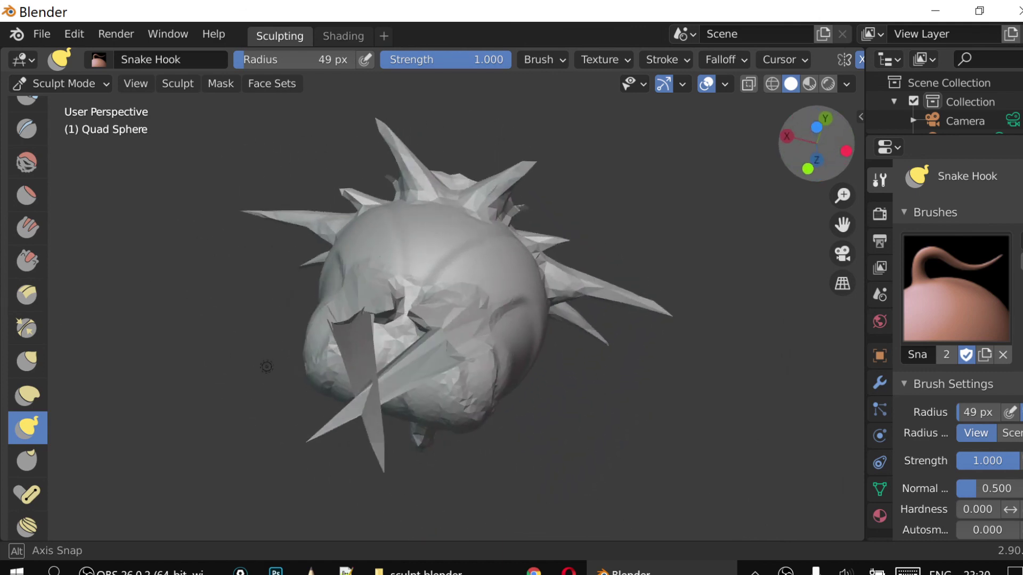
mouse_move(600, 268)
middle_down()
mouse_move(580, 227)
mouse_move(351, 406)
middle_up()
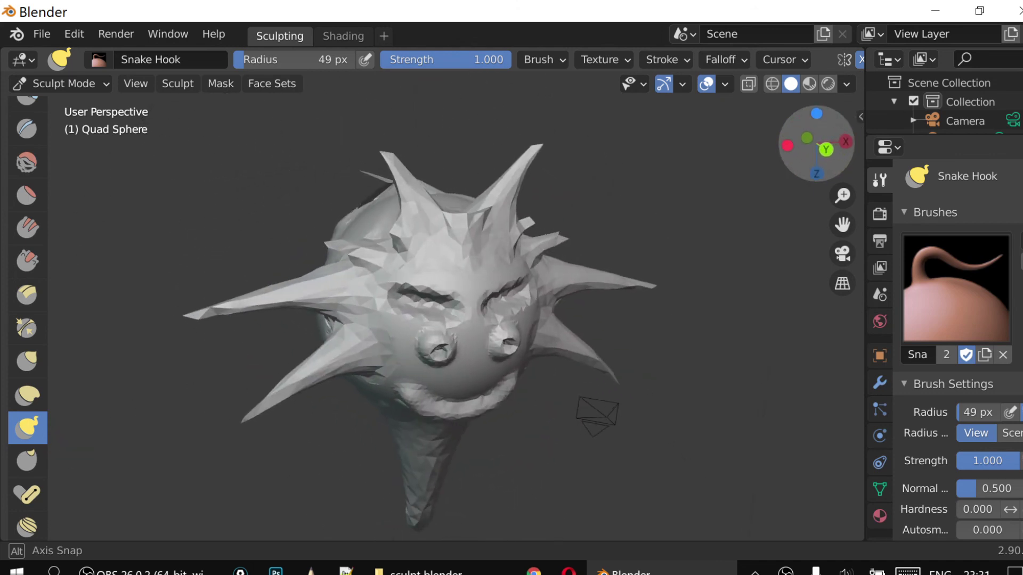
mouse_move(351, 406)
middle_down()
mouse_move(598, 411)
mouse_move(583, 404)
middle_up()
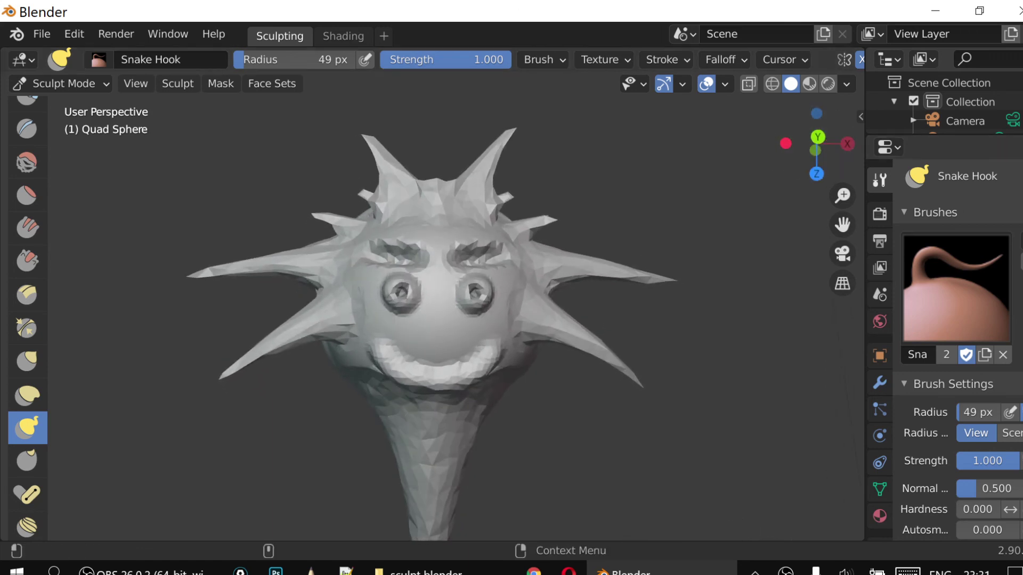